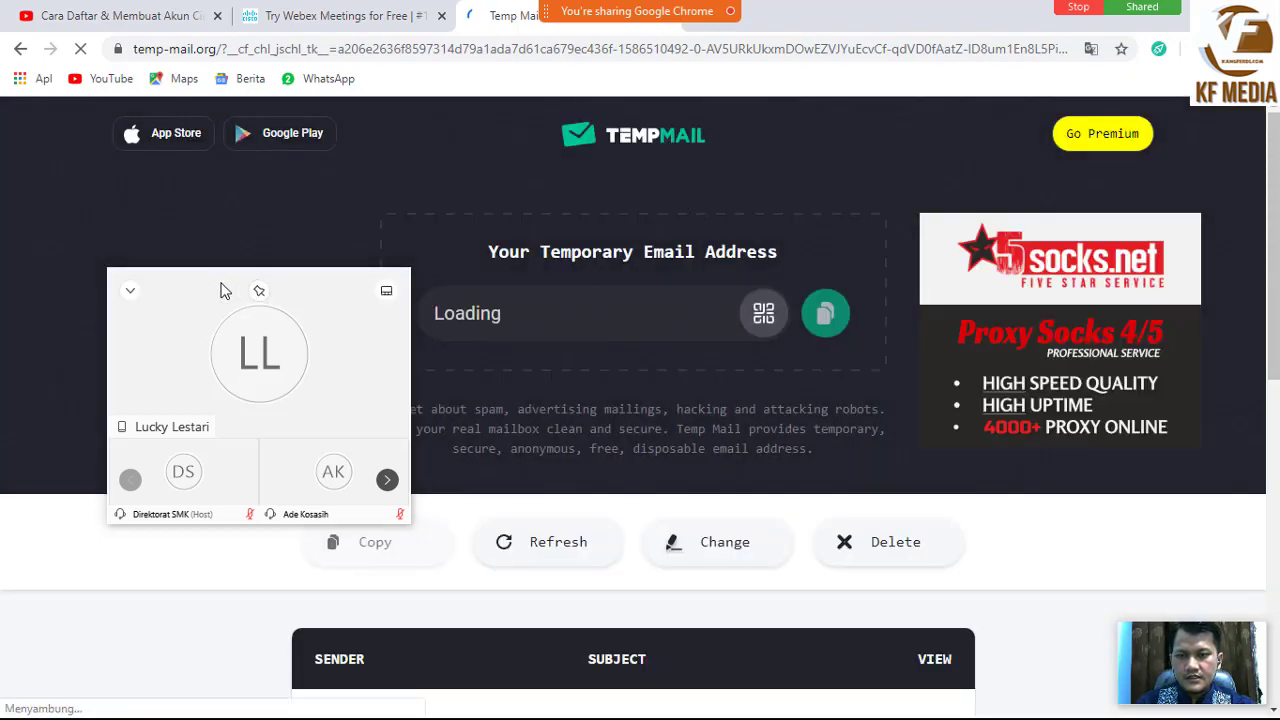
- Copy the Temp Mail disposable address and return to the Webex sign-up page
{"action": "left_click_drag", "start_coordinate": [222, 290], "coordinate": [128, 198]}
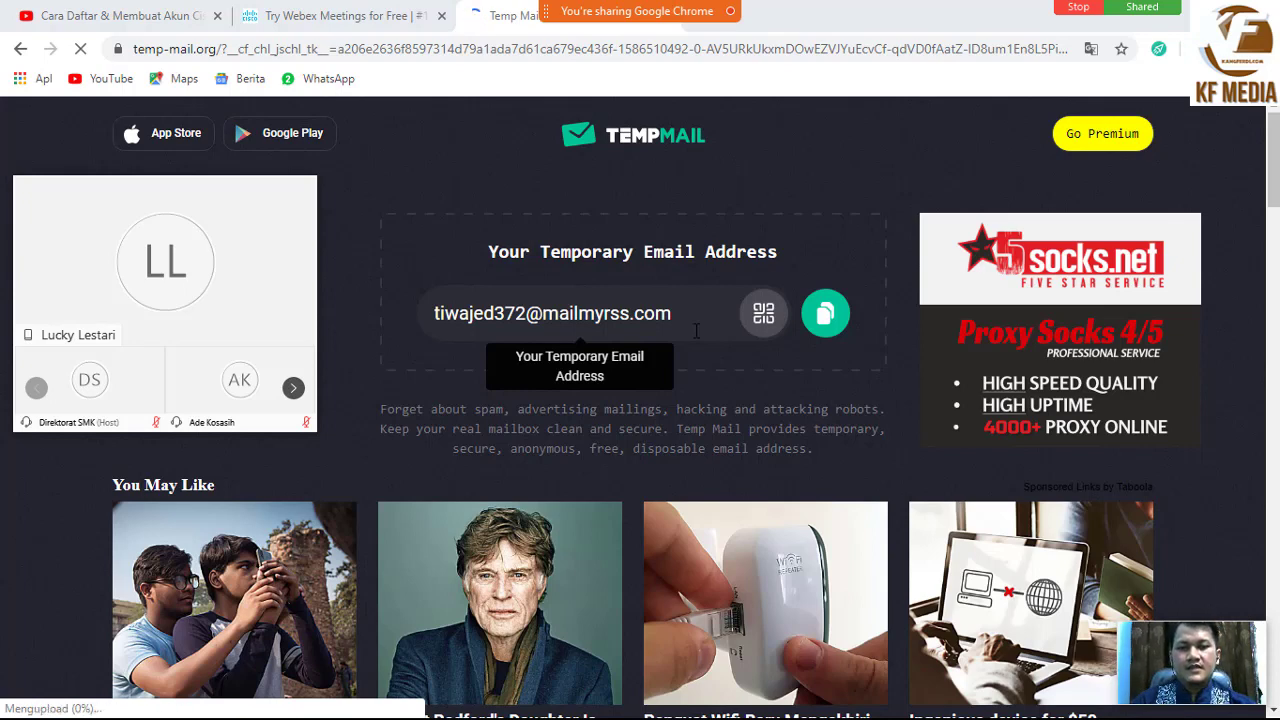
{"action": "left_click", "coordinate": [824, 320]}
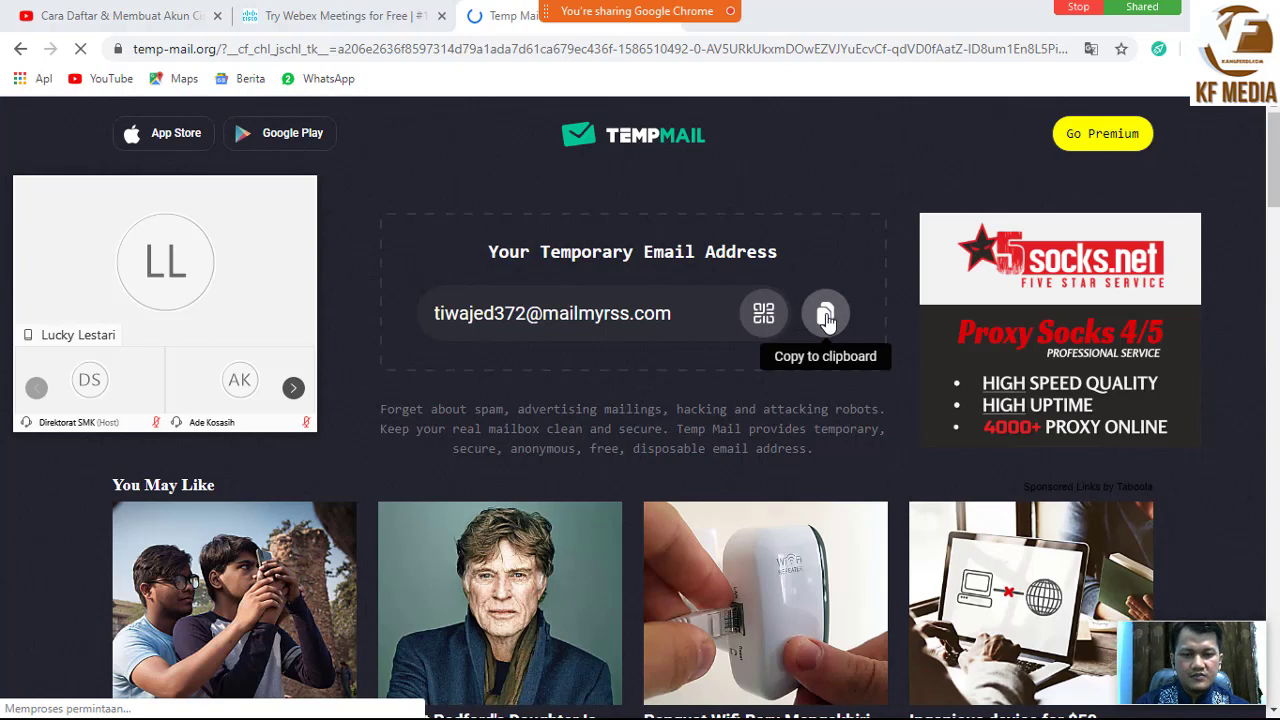
{"action": "left_click", "coordinate": [826, 318]}
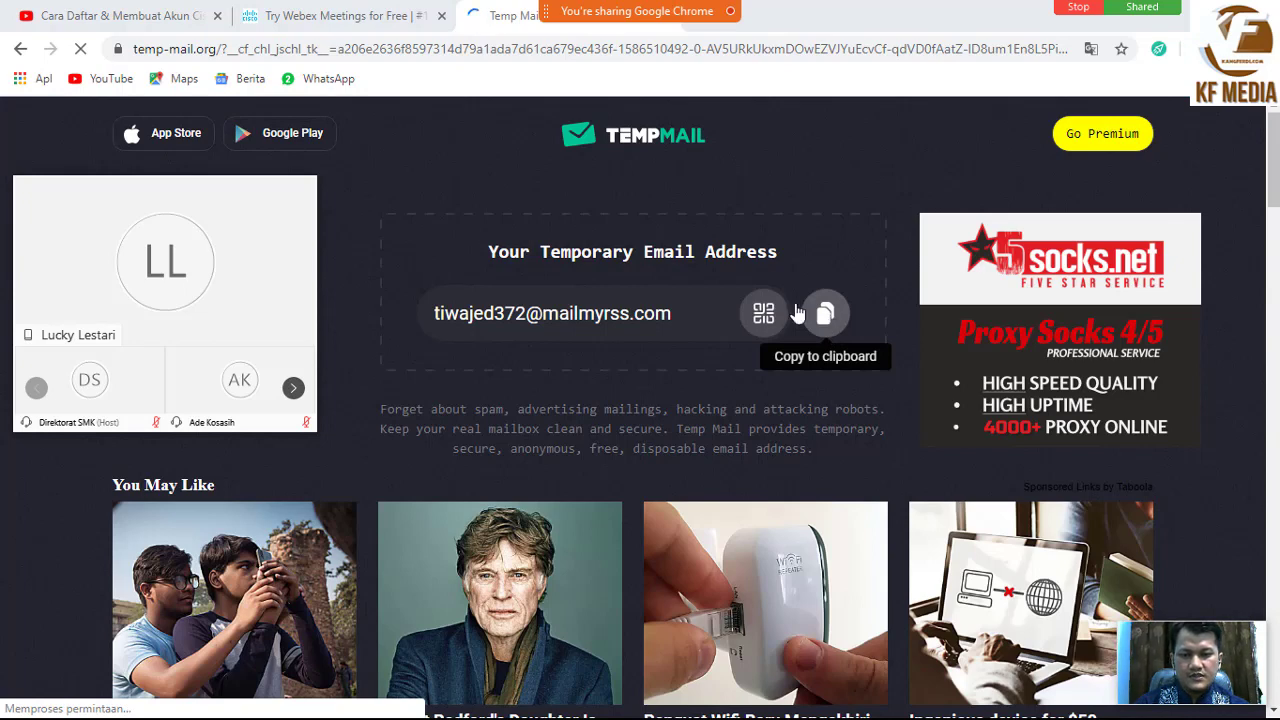
{"action": "left_click", "coordinate": [330, 13]}
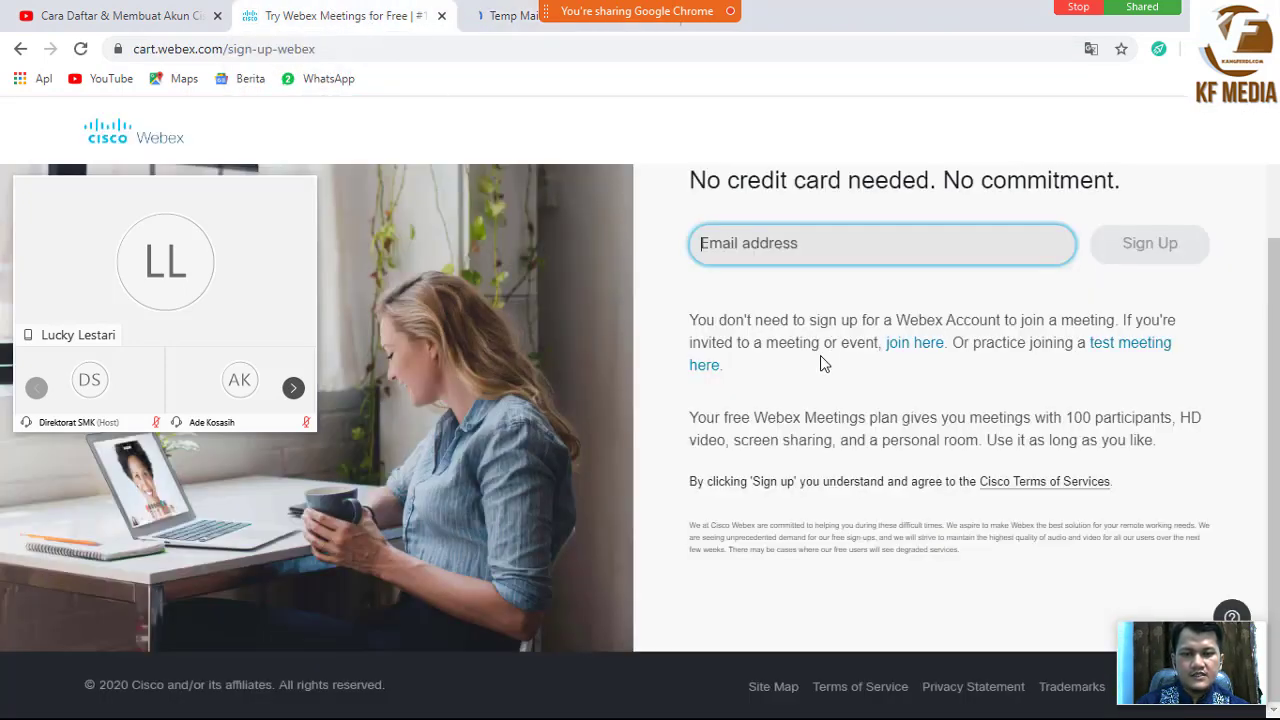
- Paste the temporary address into the Webex email field and submit it
{"action": "right_click", "coordinate": [732, 242]}
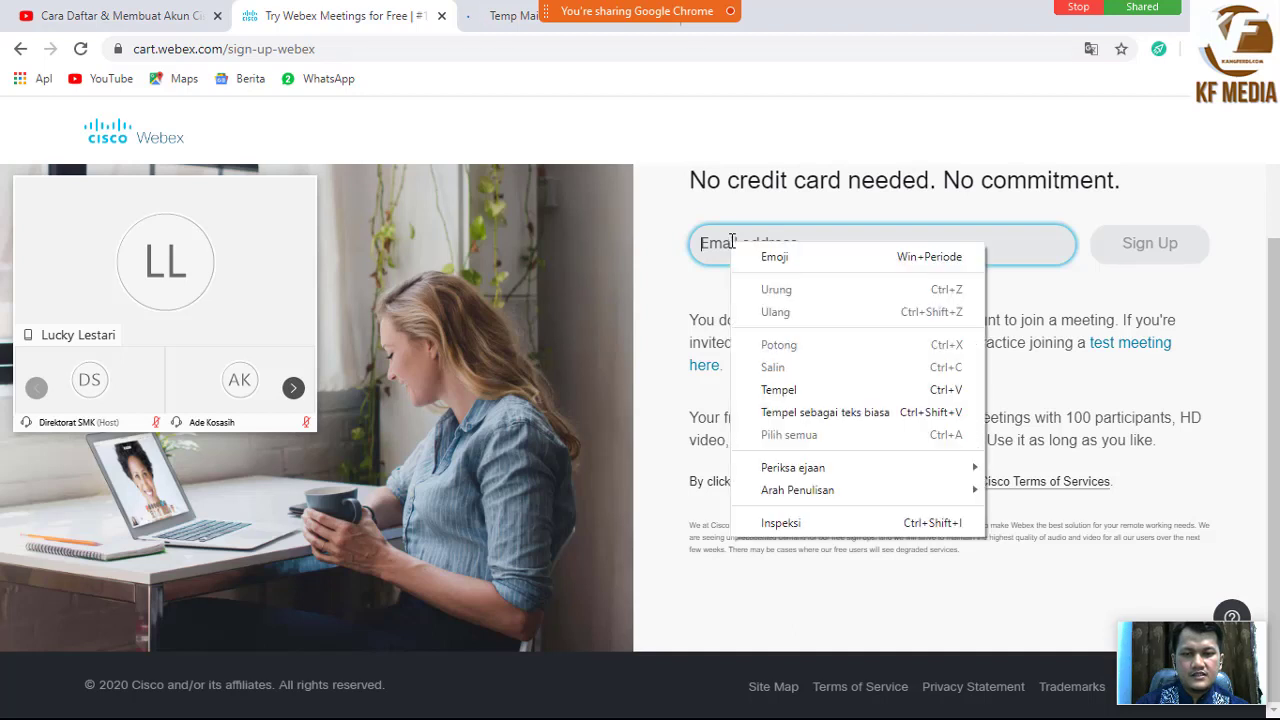
{"action": "left_click", "coordinate": [767, 398]}
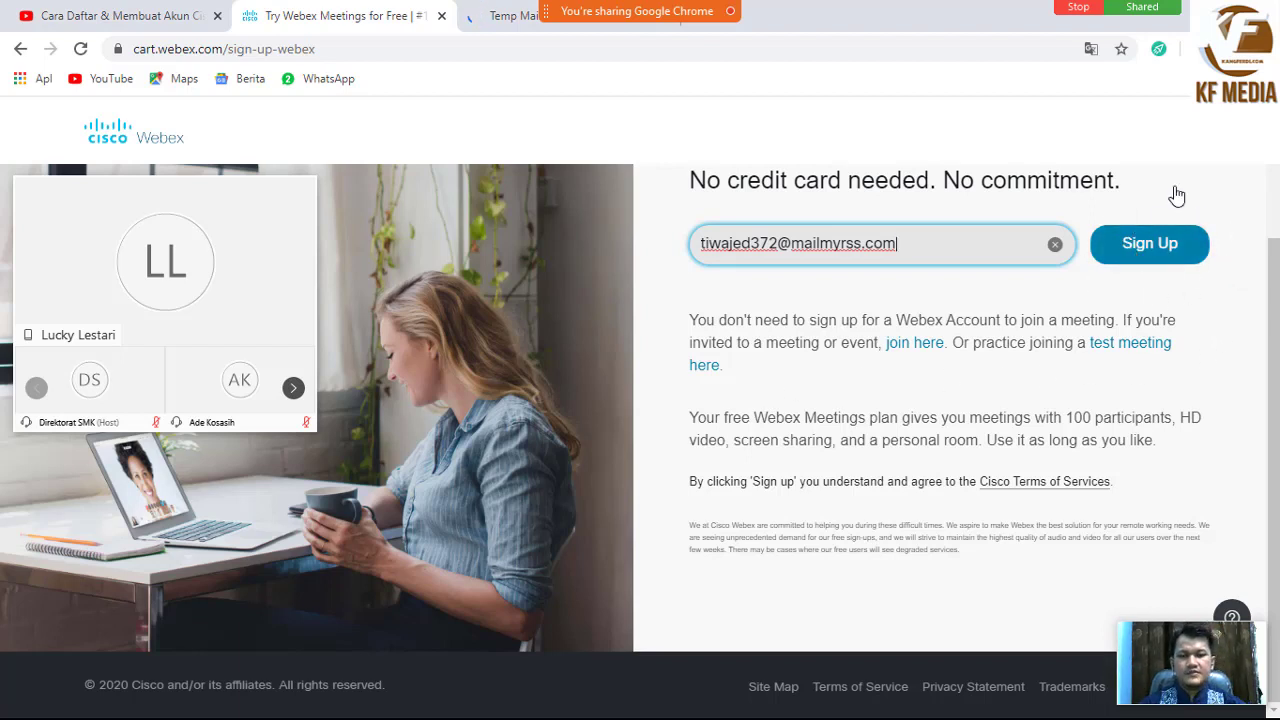
{"action": "key", "text": "Return"}
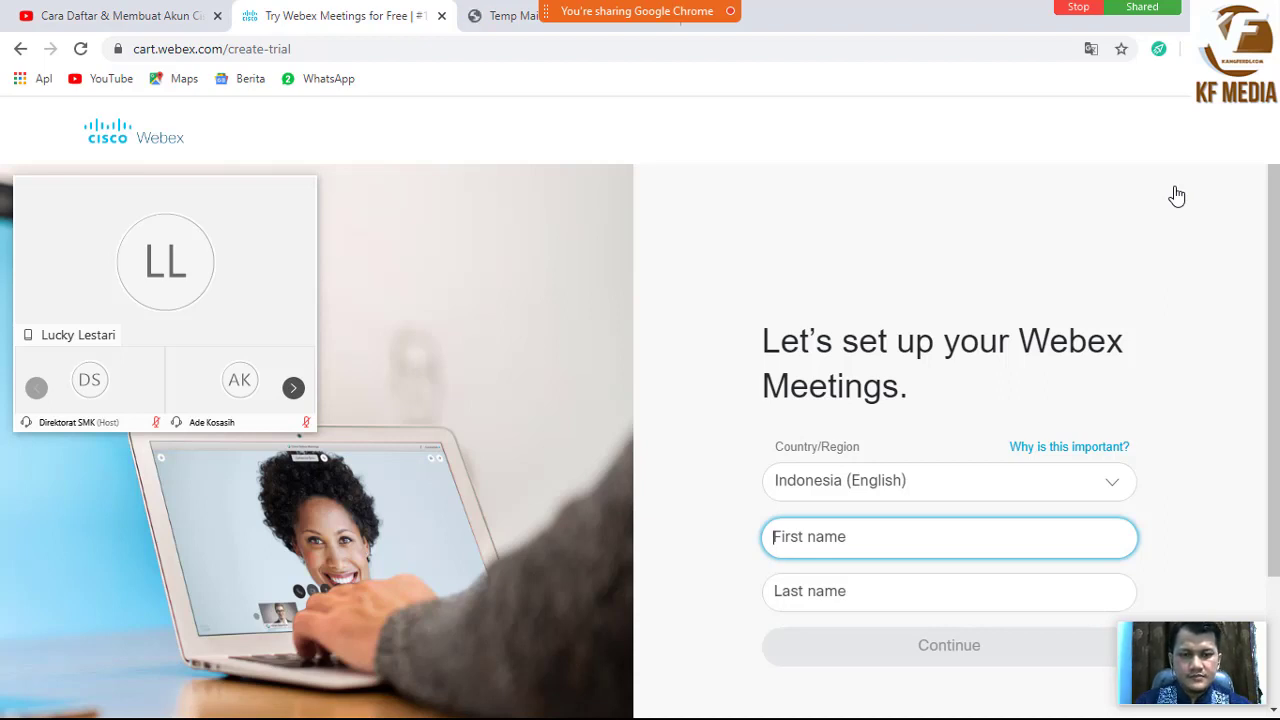
- Fill in the account's first and last name and continue to create the account
{"action": "scroll", "coordinate": [1155, 260], "scroll_direction": "down", "scroll_amount": 1}
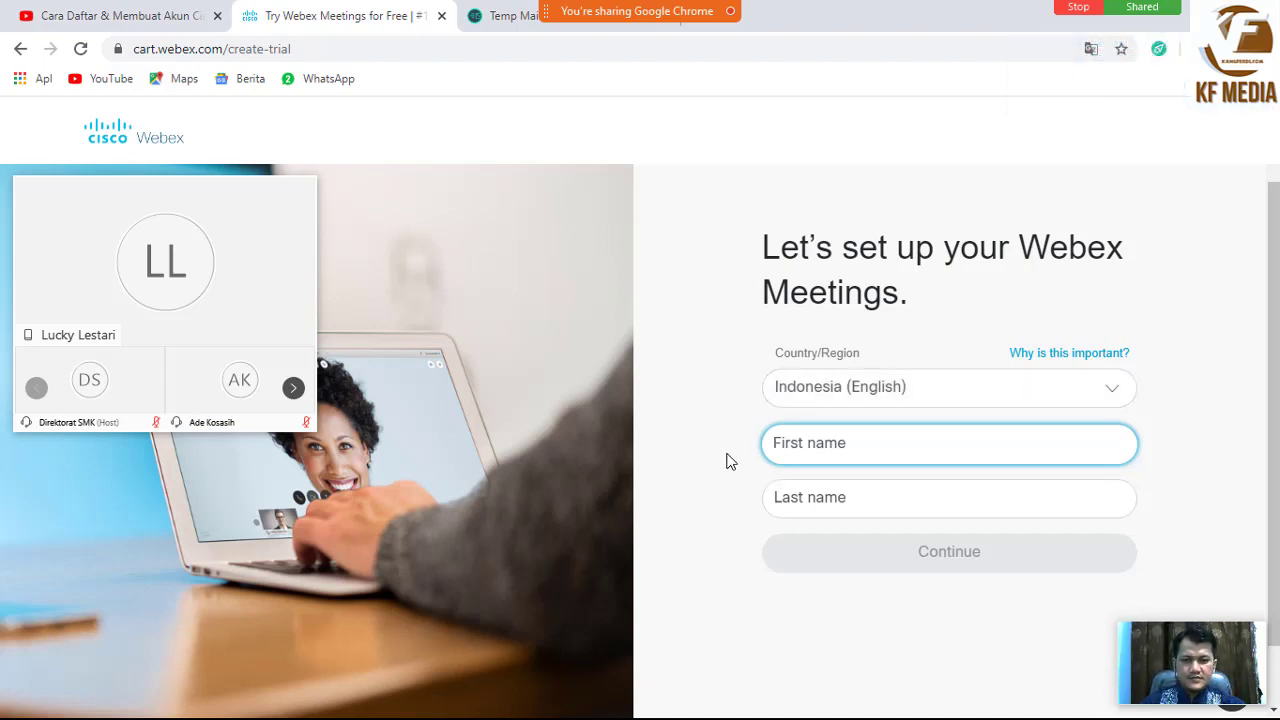
{"action": "type", "text": "Kang"}
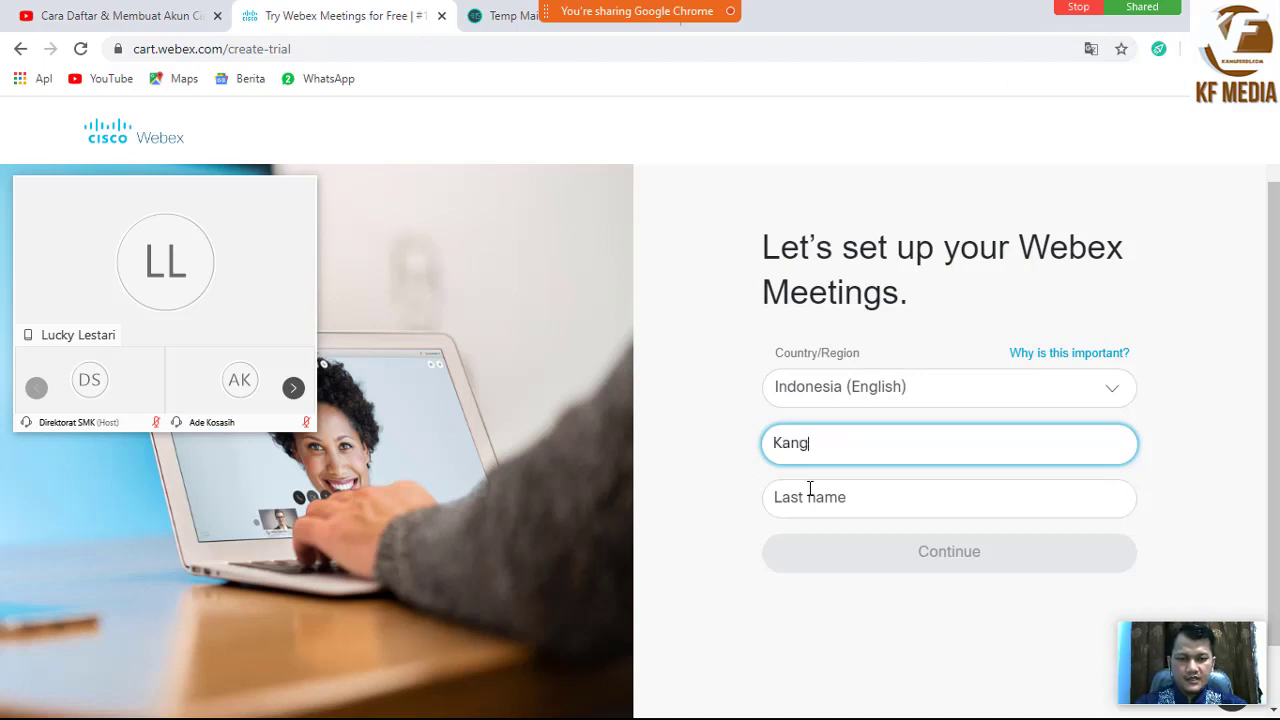
{"action": "left_click", "coordinate": [810, 489]}
{"action": "type", "text": "Ferdi"}
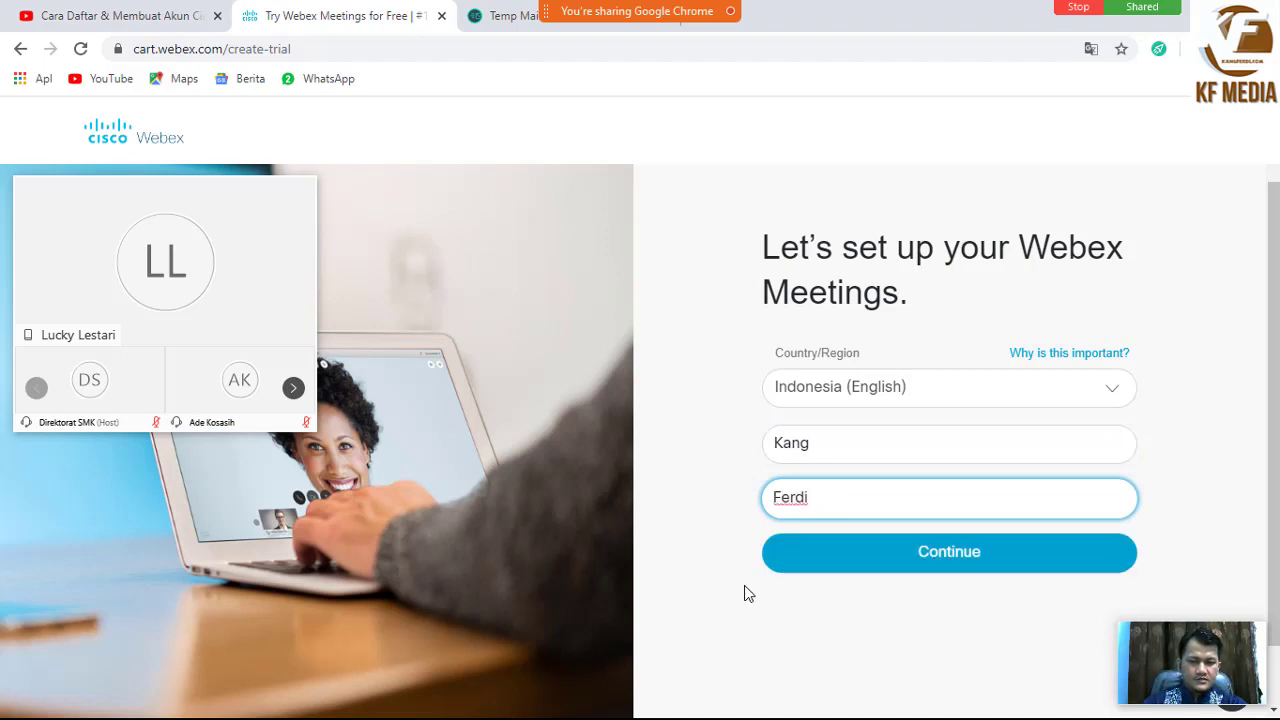
{"action": "left_click", "coordinate": [849, 562]}
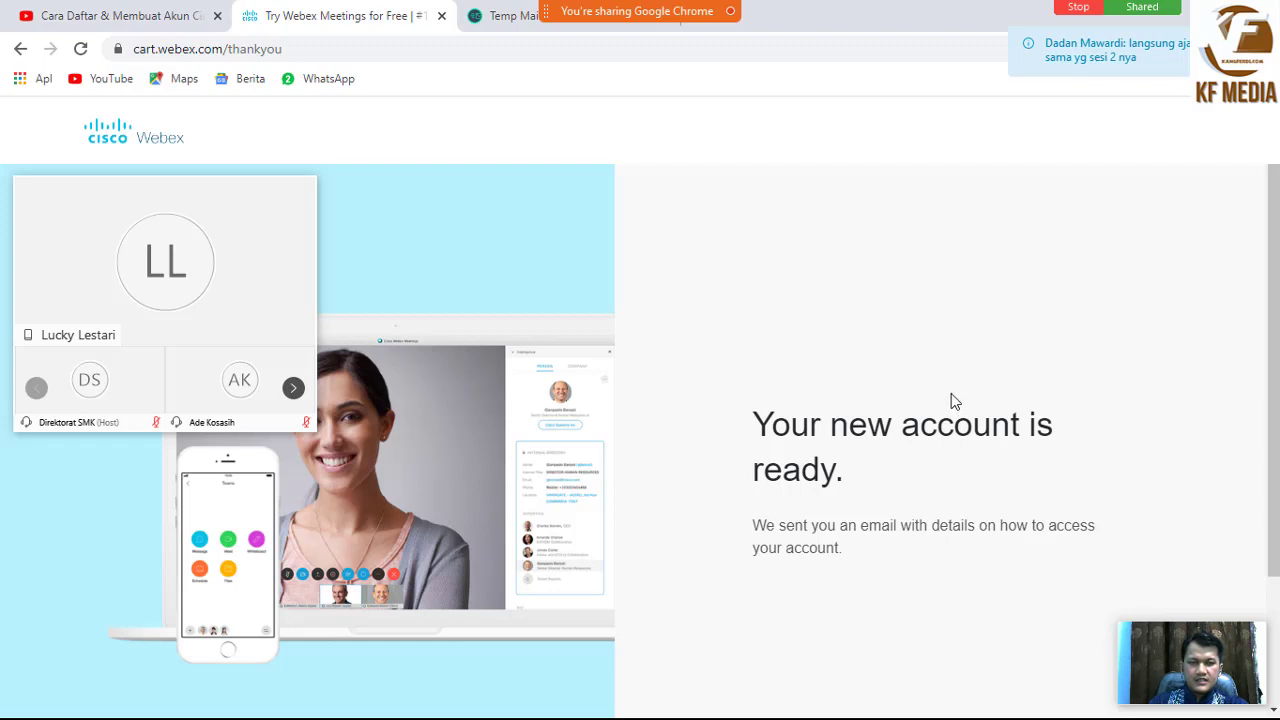
- Open the Cisco Webex account-information email in the Temp Mail inbox
{"action": "left_click", "coordinate": [503, 22]}
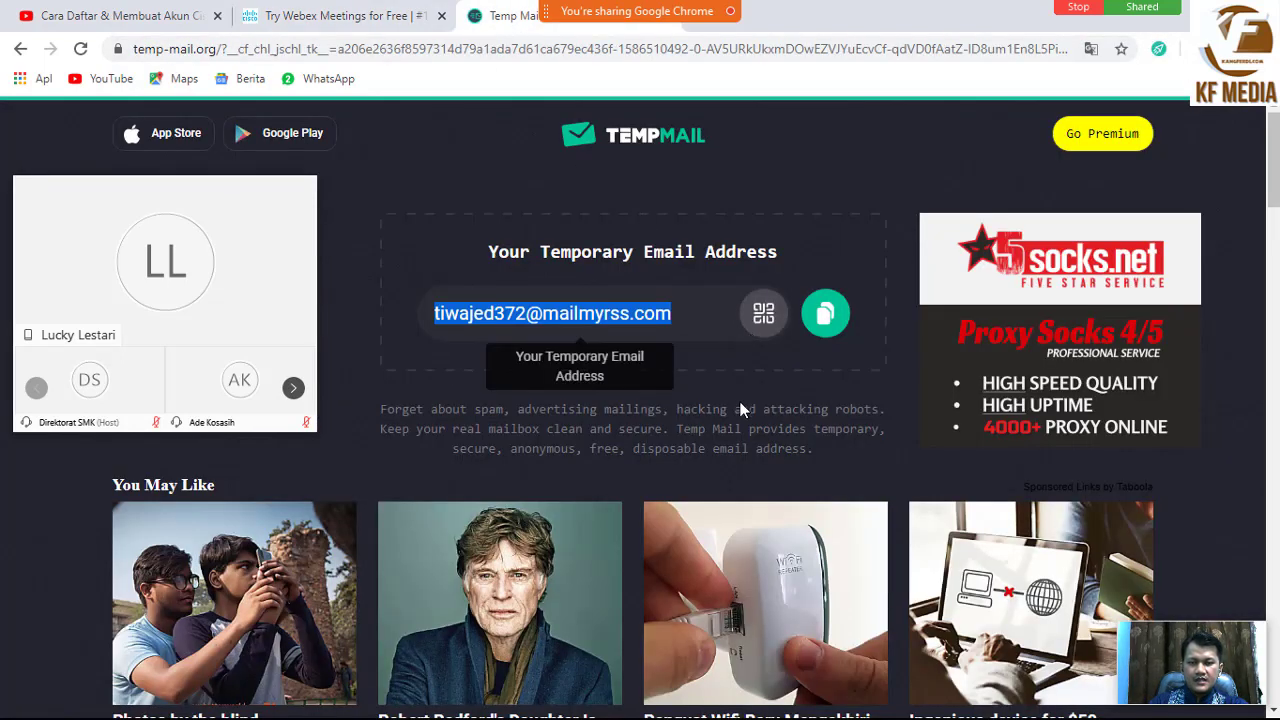
{"action": "scroll", "coordinate": [754, 415], "scroll_direction": "down", "scroll_amount": 4}
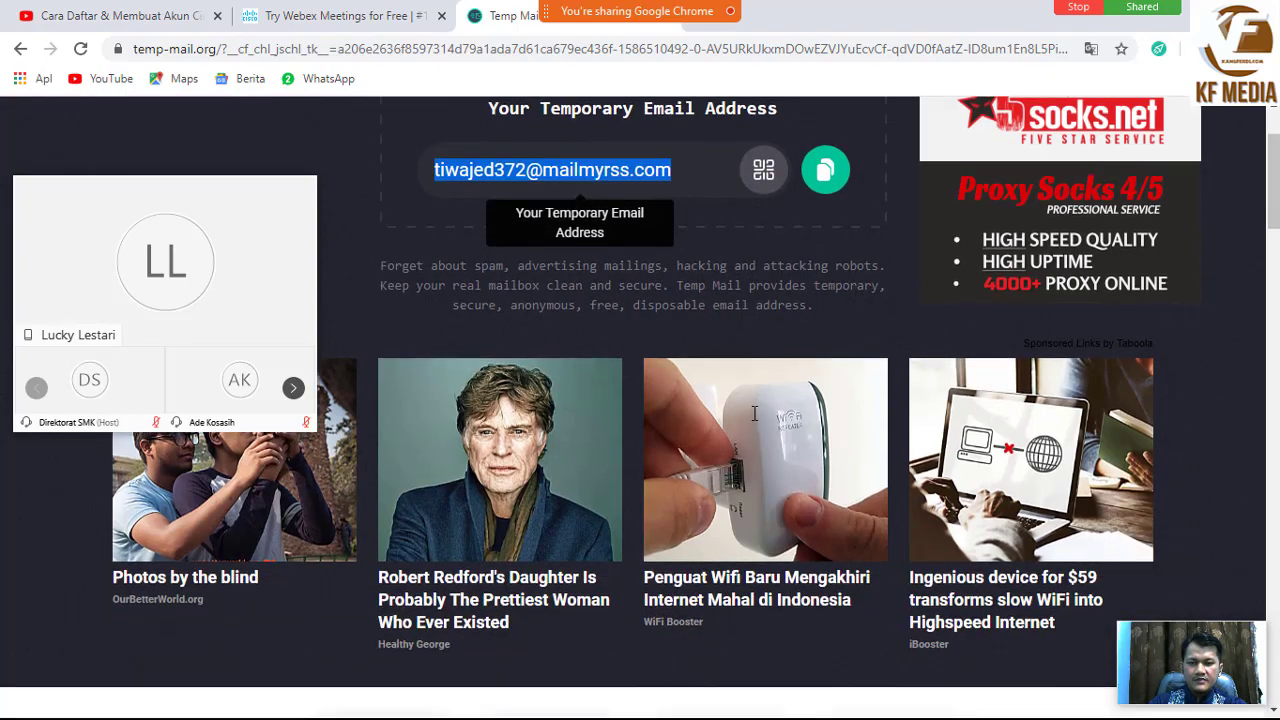
{"action": "scroll", "coordinate": [755, 422], "scroll_direction": "down", "scroll_amount": 3}
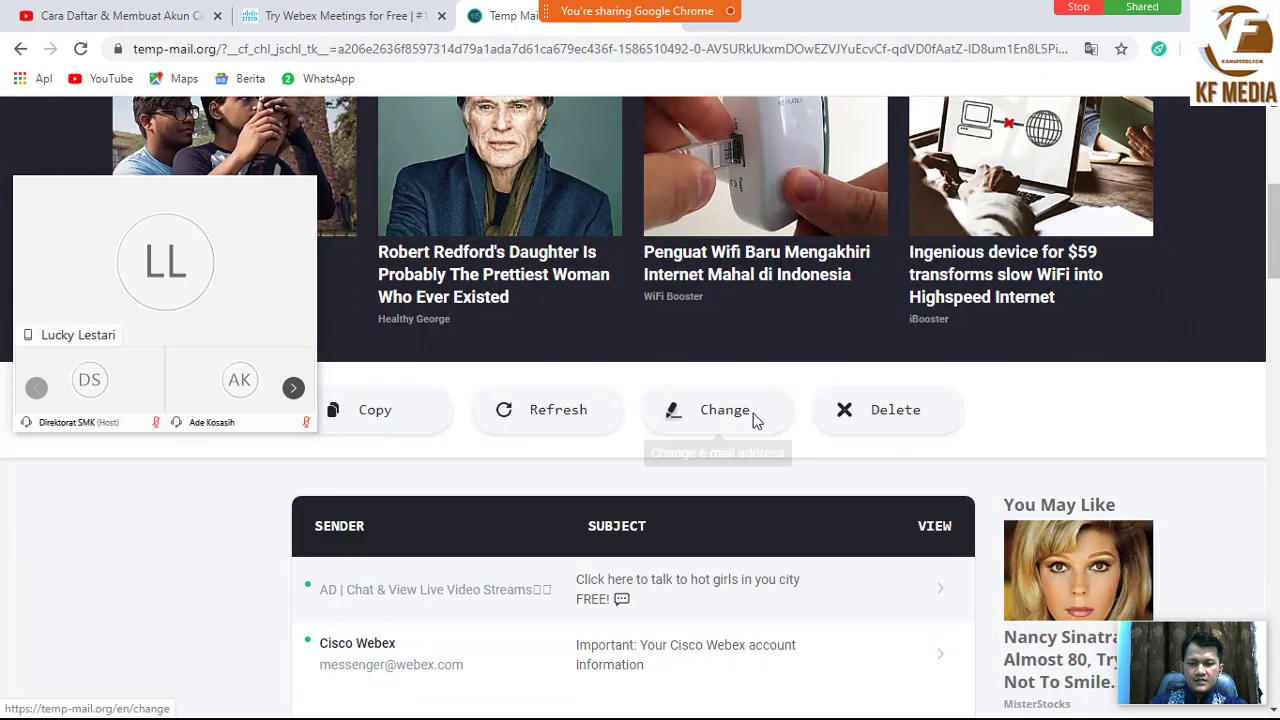
{"action": "scroll", "coordinate": [755, 420], "scroll_direction": "down", "scroll_amount": 1}
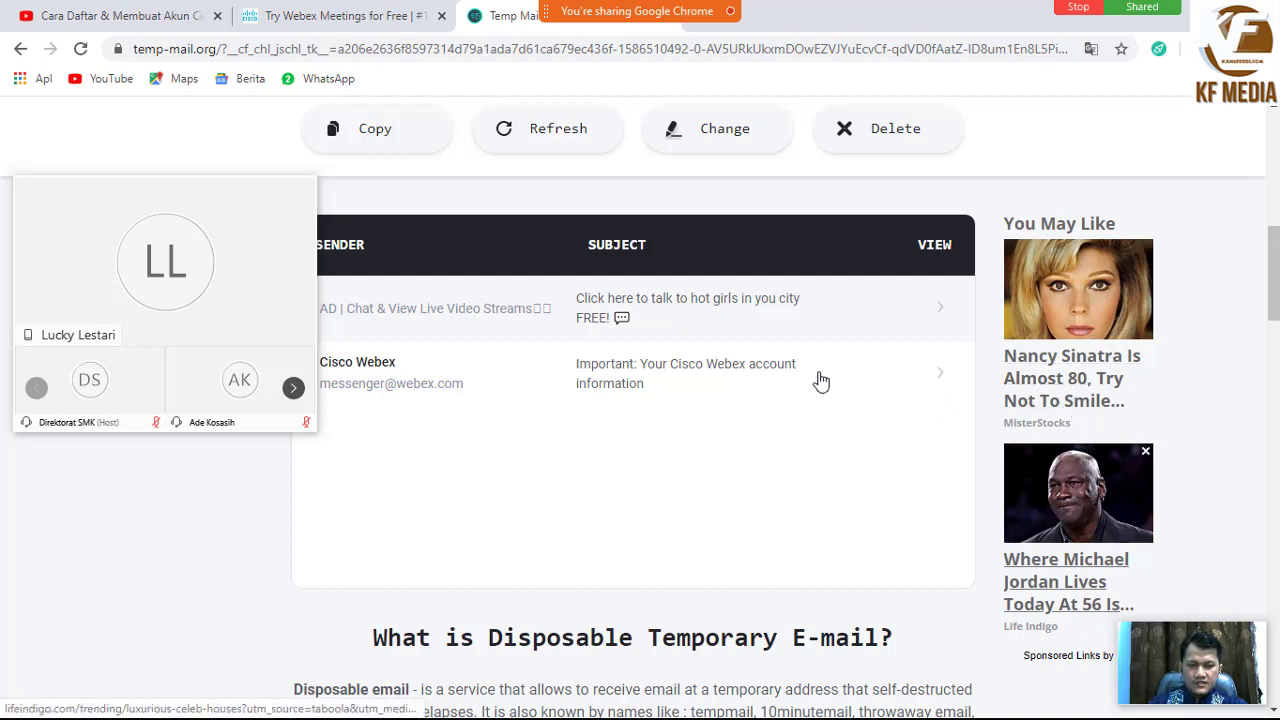
{"action": "left_click", "coordinate": [590, 392]}
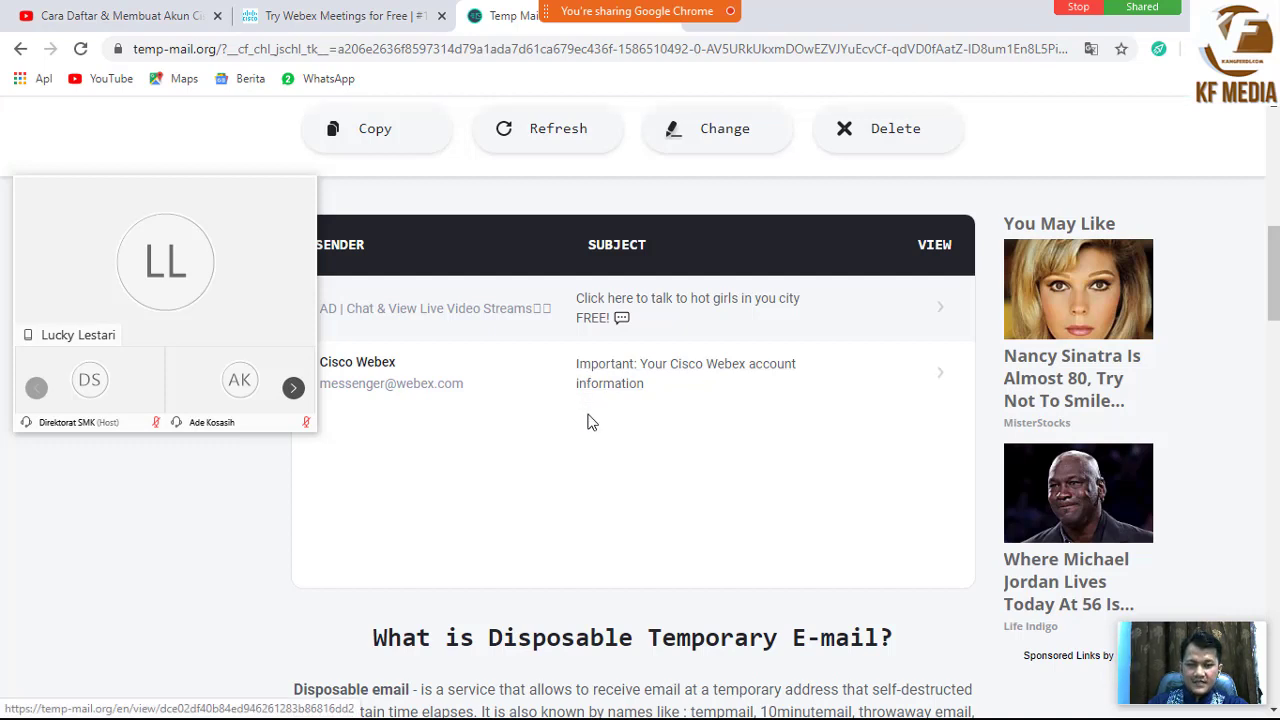
{"action": "left_click", "coordinate": [597, 393]}
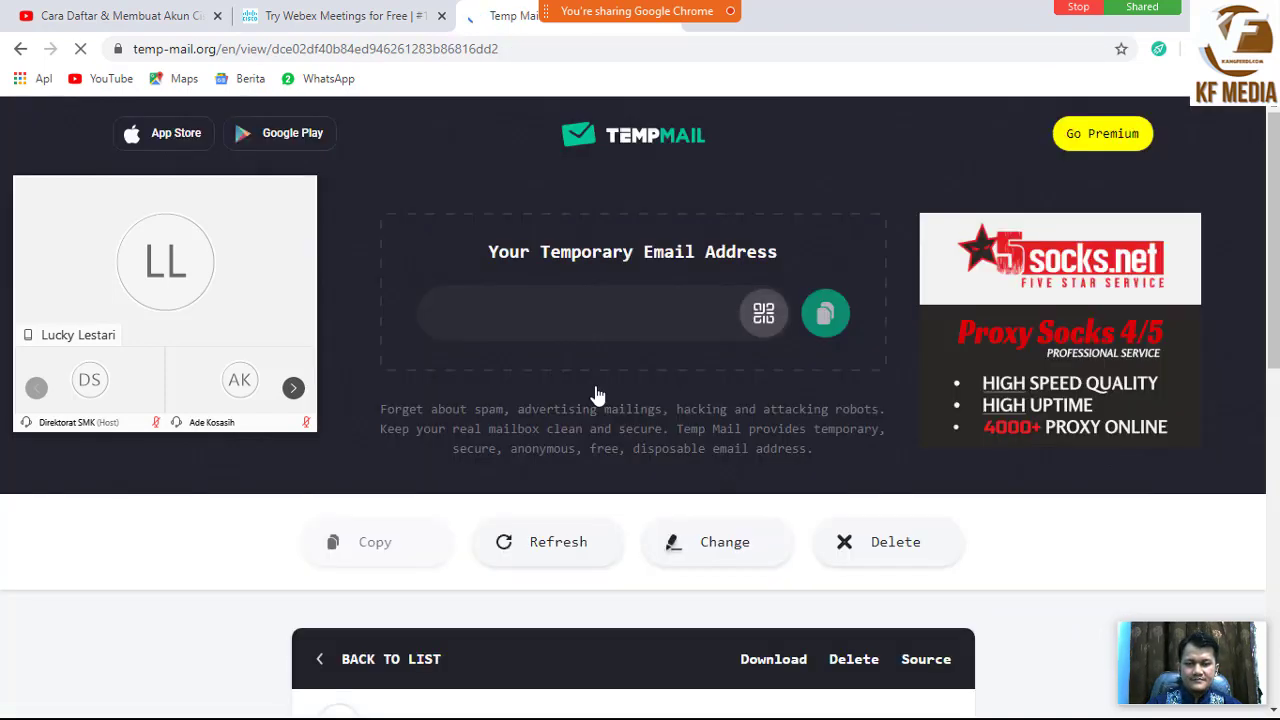
- Open the welcome email's Create Password link in a new browser tab
{"action": "scroll", "coordinate": [597, 393], "scroll_direction": "down", "scroll_amount": 1}
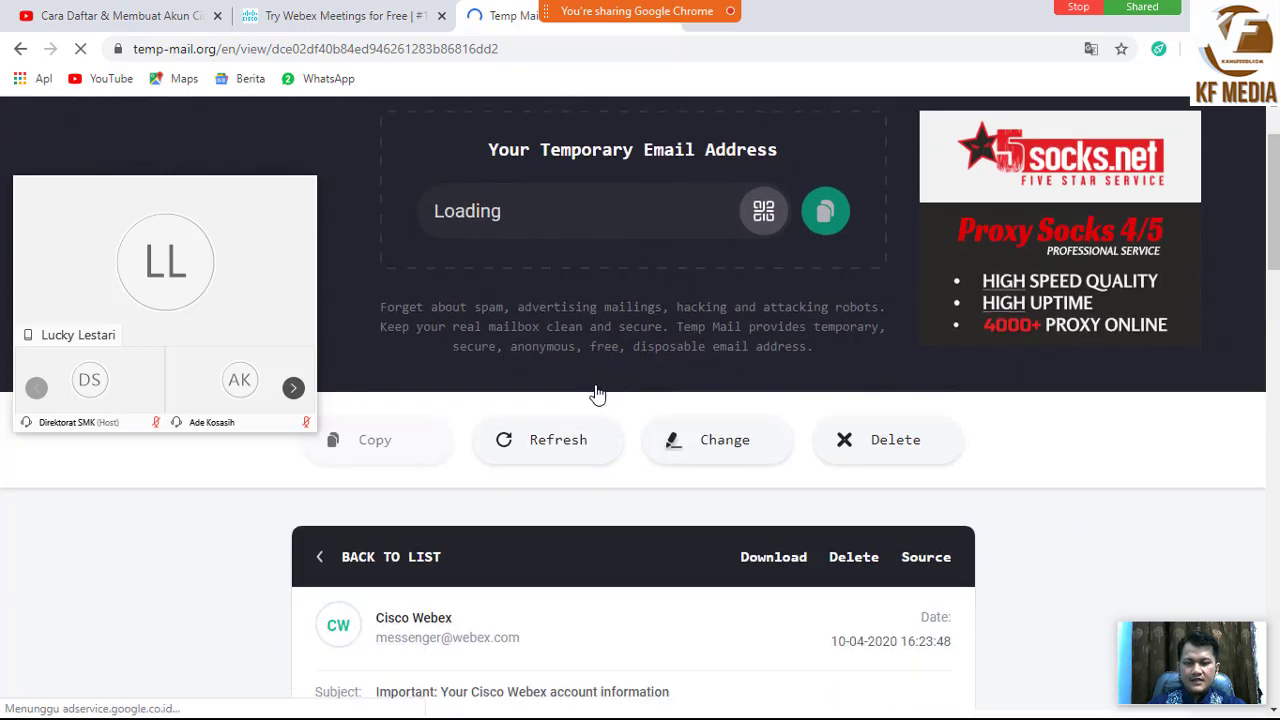
{"action": "scroll", "coordinate": [597, 393], "scroll_direction": "down", "scroll_amount": 5}
{"action": "scroll", "coordinate": [597, 393], "scroll_direction": "down", "scroll_amount": 2}
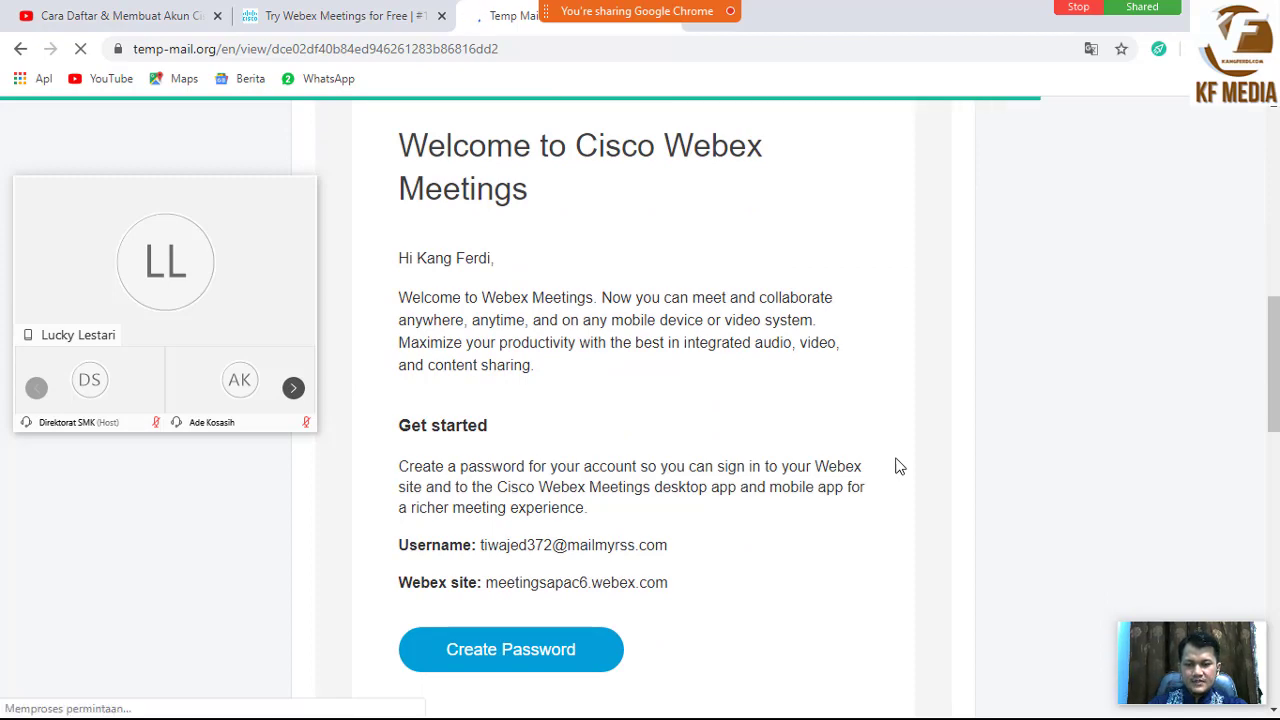
{"action": "scroll", "coordinate": [737, 569], "scroll_direction": "down", "scroll_amount": 2}
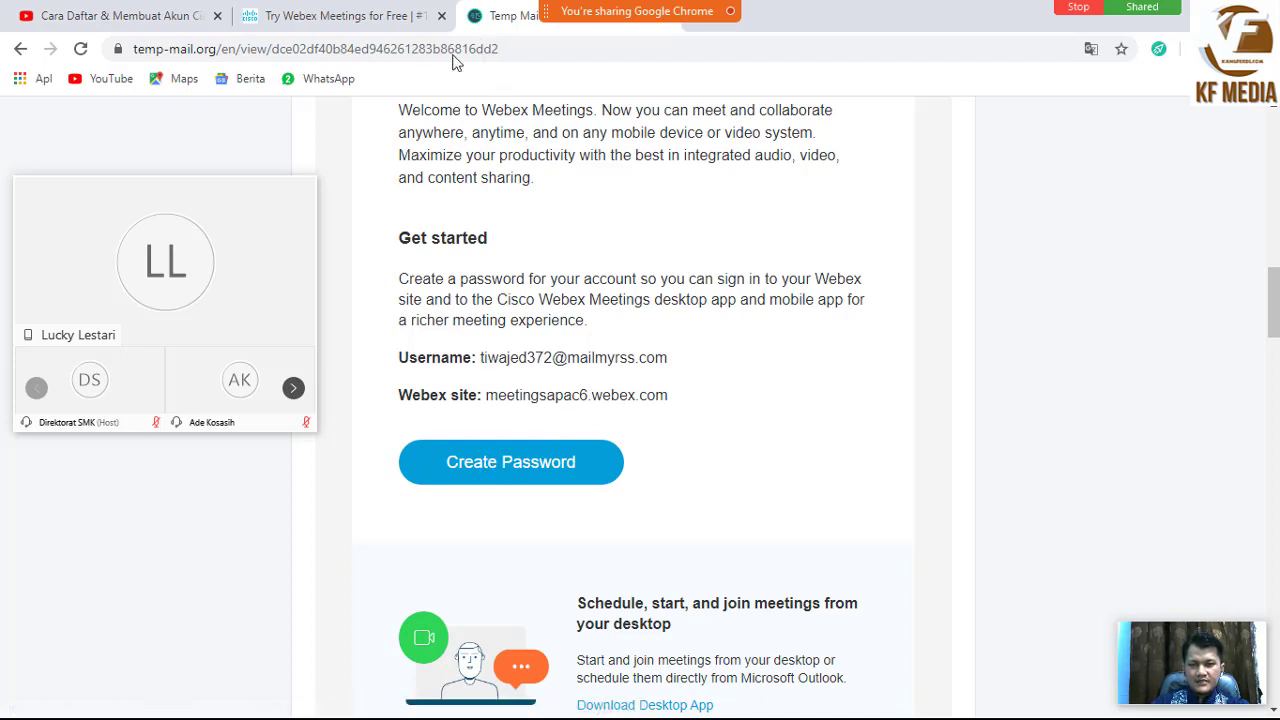
{"action": "right_click", "coordinate": [492, 465]}
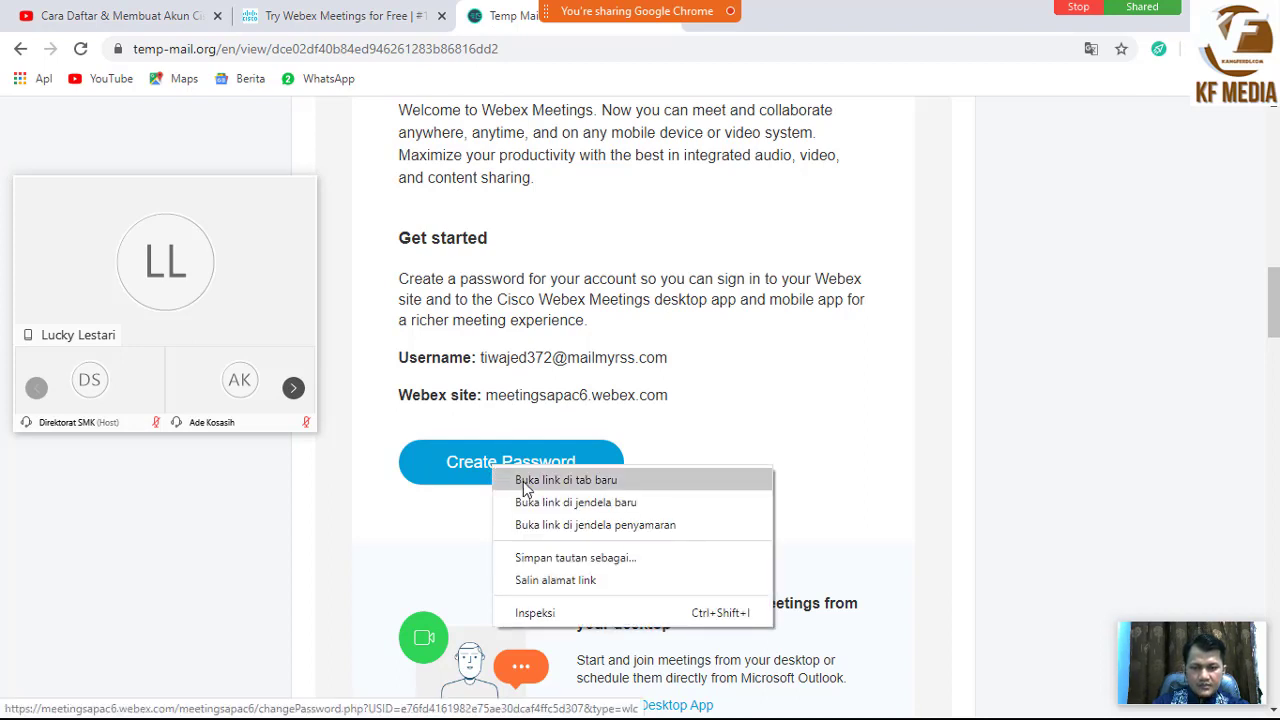
{"action": "left_click", "coordinate": [523, 481]}
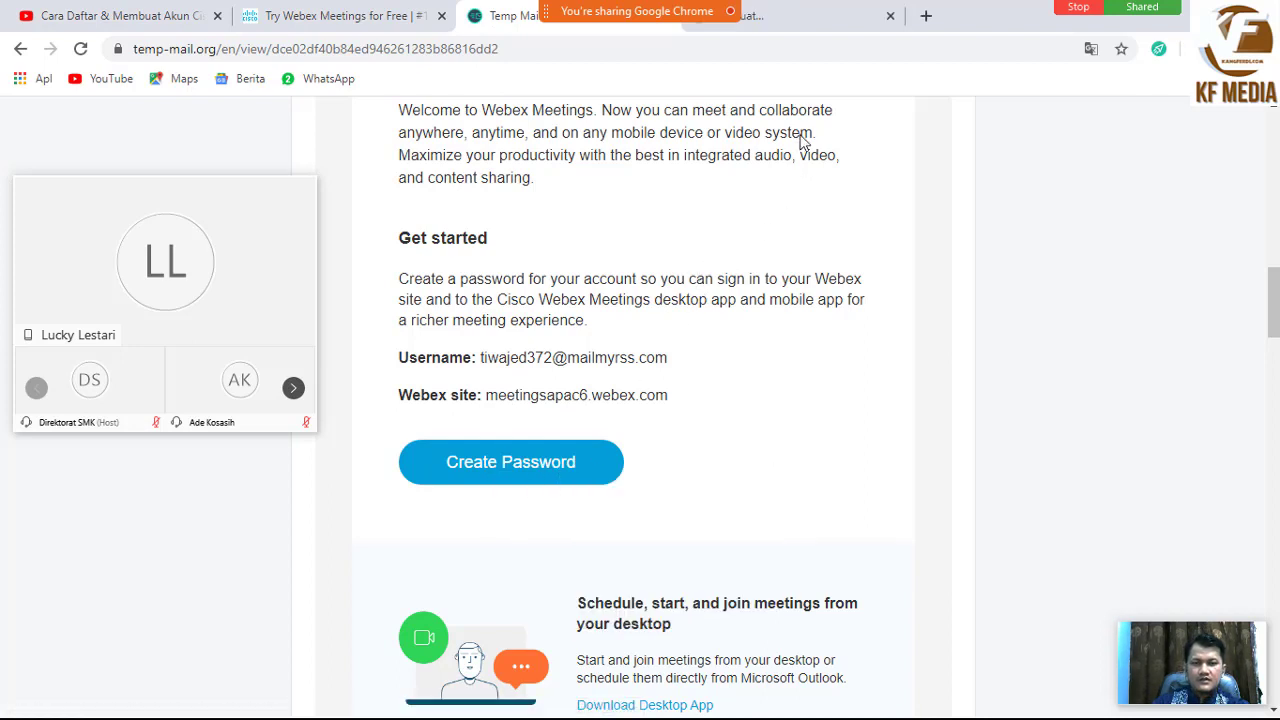
- Bring up the Webex create-password page, moving the floating meeting panel off the form
{"action": "left_click", "coordinate": [813, 18]}
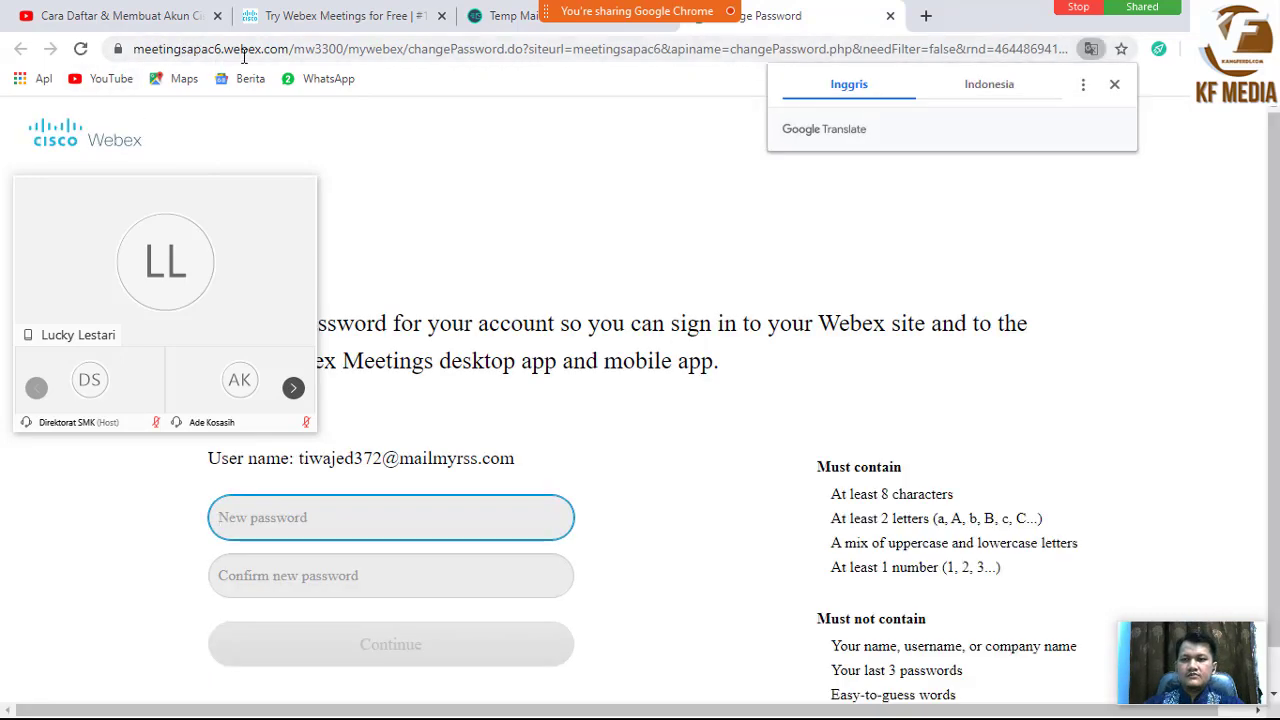
{"action": "left_click", "coordinate": [483, 16]}
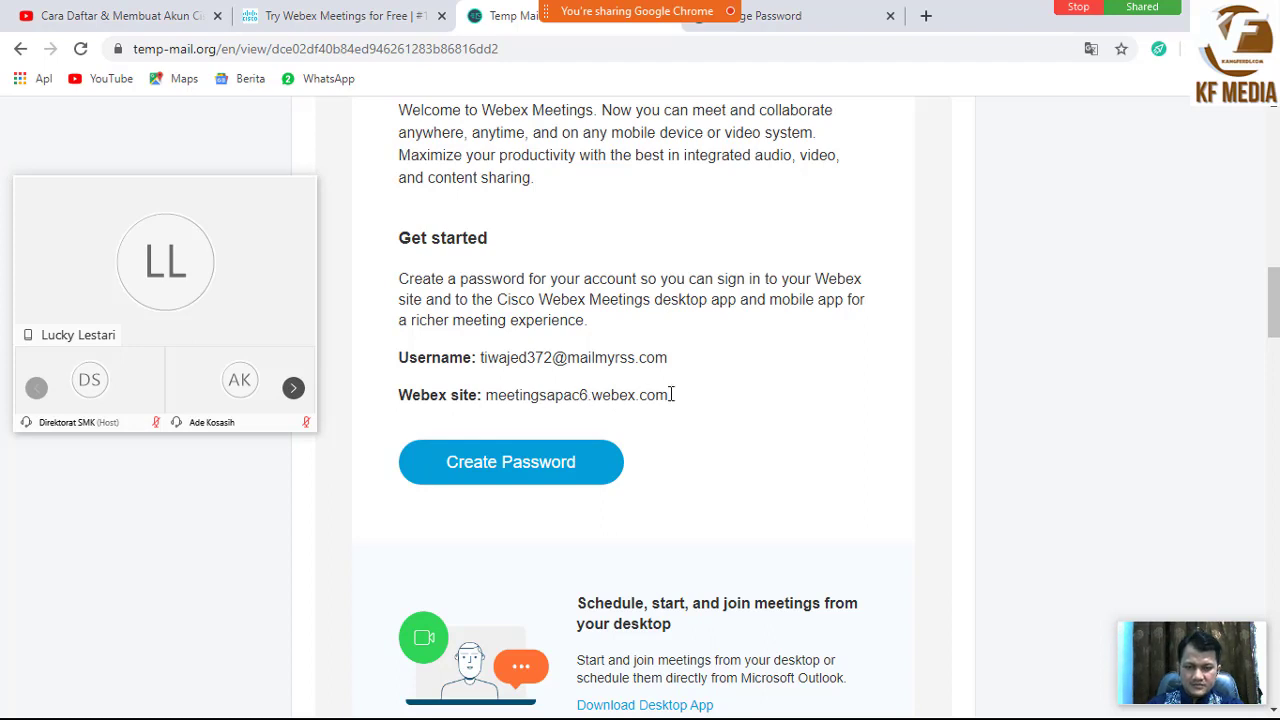
{"action": "left_click", "coordinate": [781, 21]}
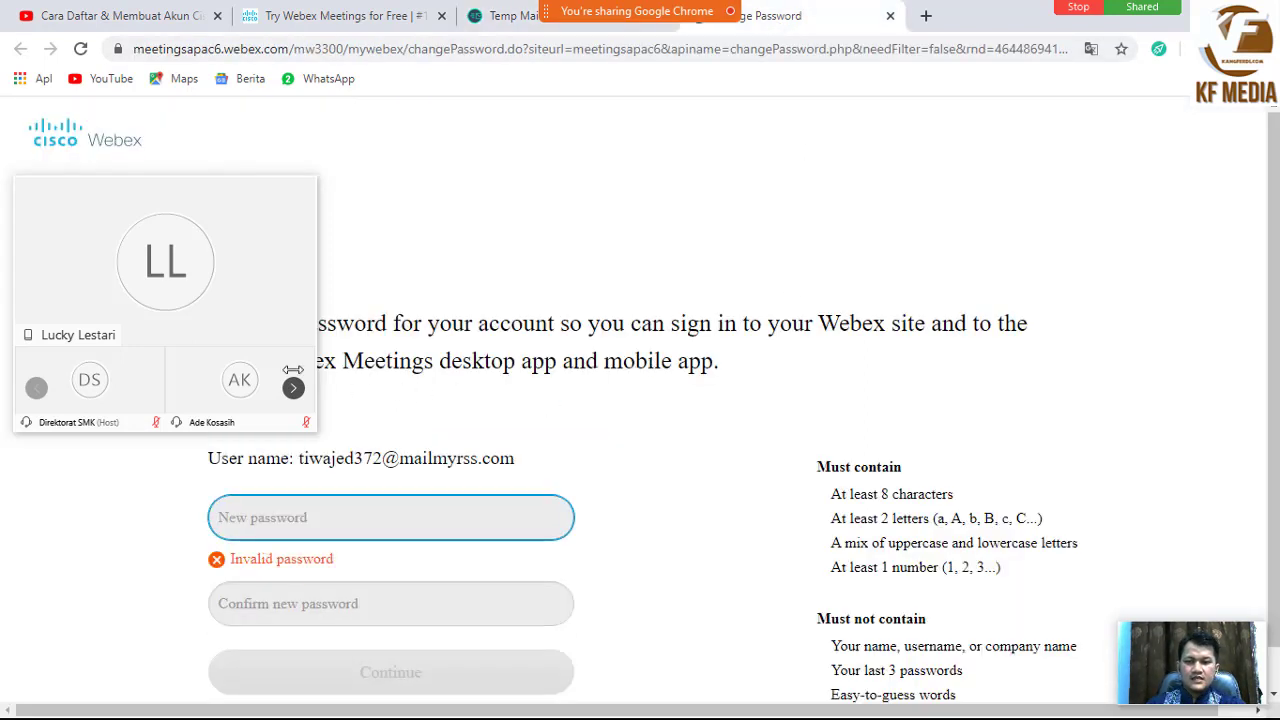
{"action": "left_click_drag", "start_coordinate": [214, 183], "coordinate": [762, 118]}
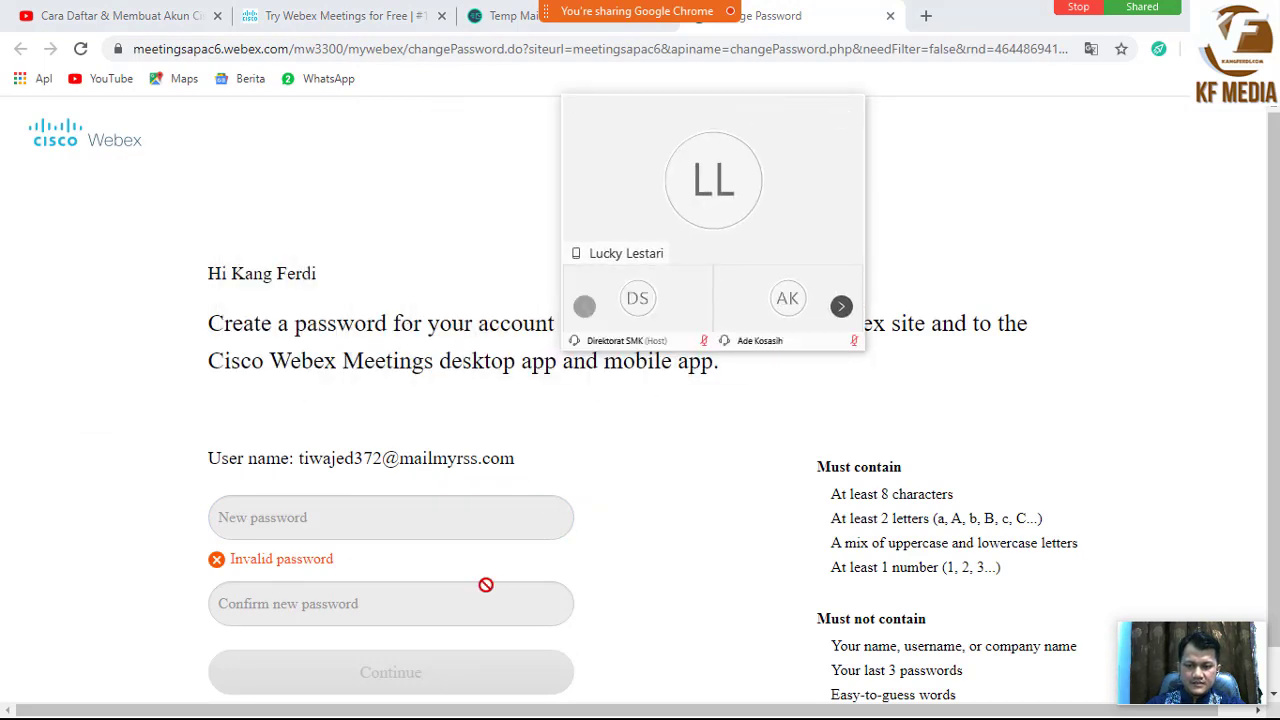
{"action": "scroll", "coordinate": [480, 600], "scroll_direction": "down", "scroll_amount": 1}
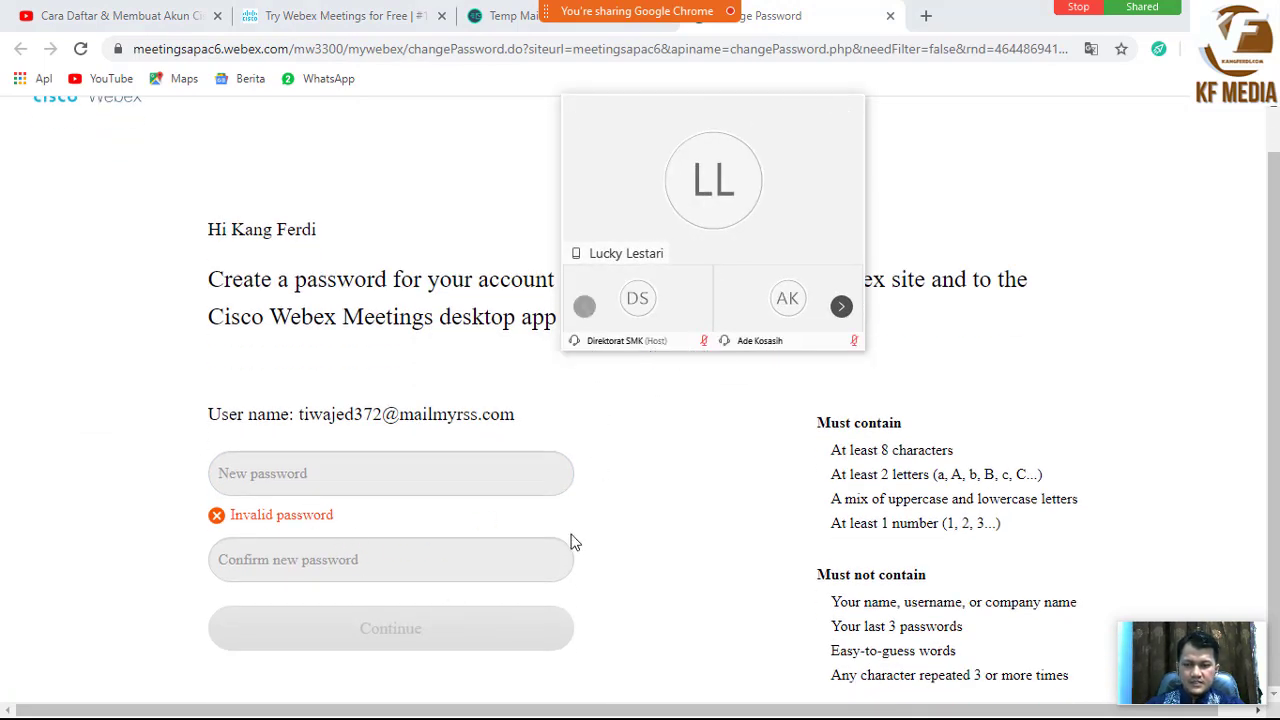
{"action": "scroll", "coordinate": [338, 568], "scroll_direction": "up", "scroll_amount": 1}
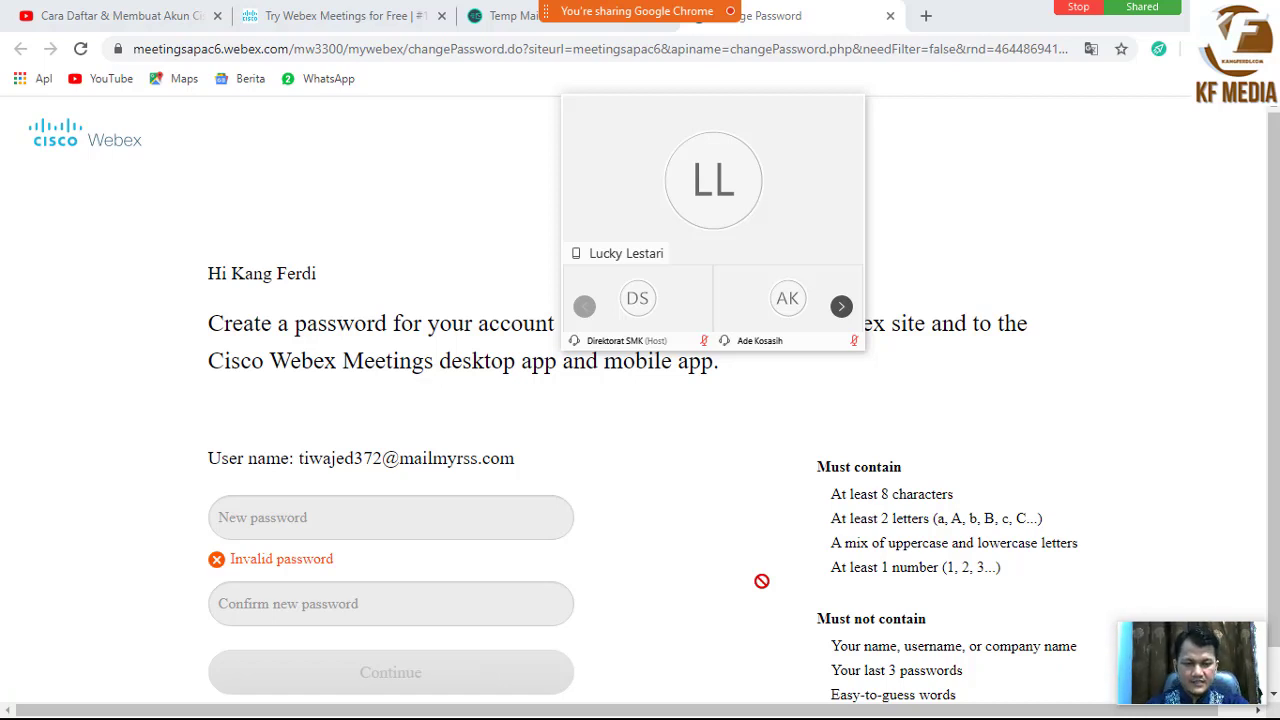
{"action": "scroll", "coordinate": [773, 577], "scroll_direction": "down", "scroll_amount": 1}
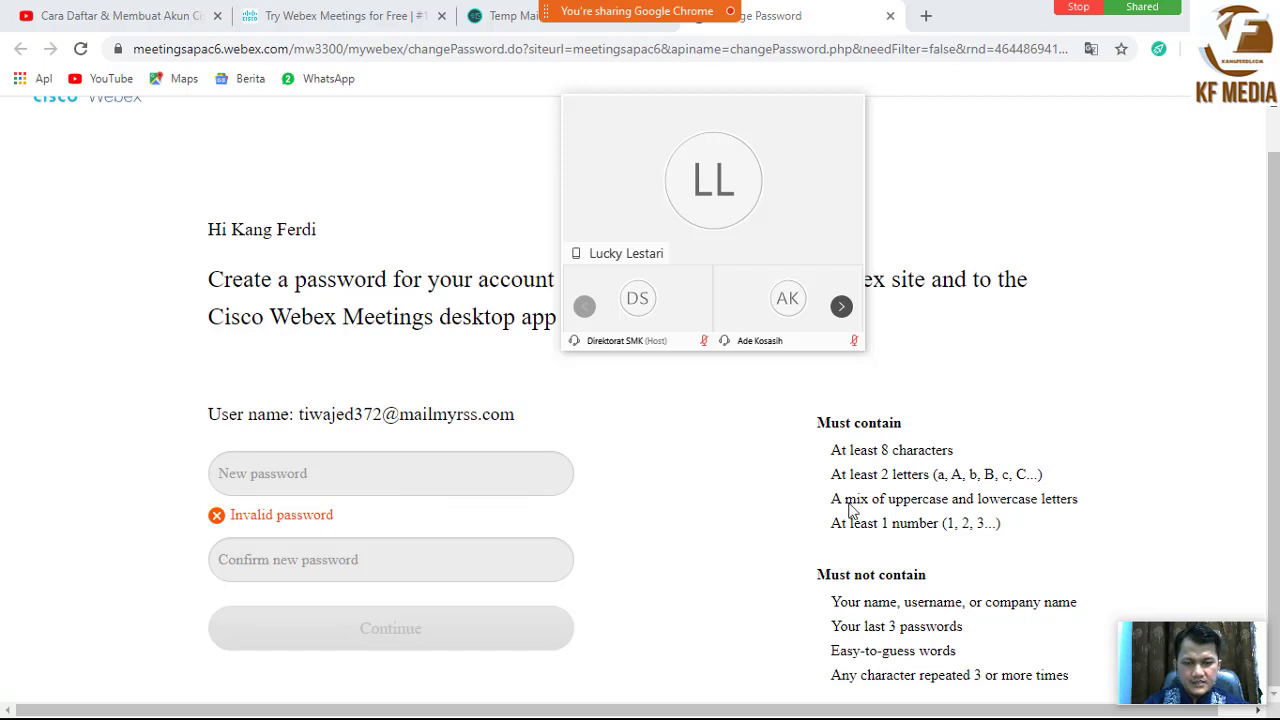
- Enter a new account password and retype it in the confirmation field
{"action": "left_click", "coordinate": [256, 476]}
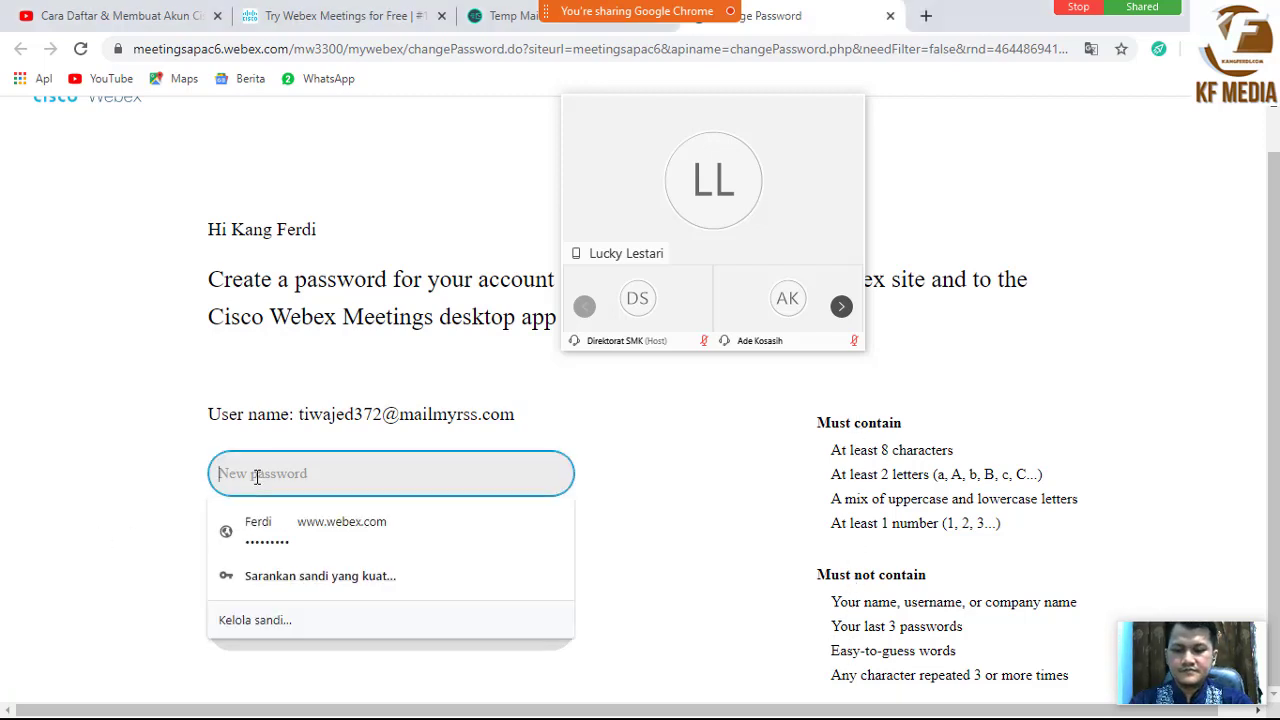
{"action": "type", "text": "••••••"}
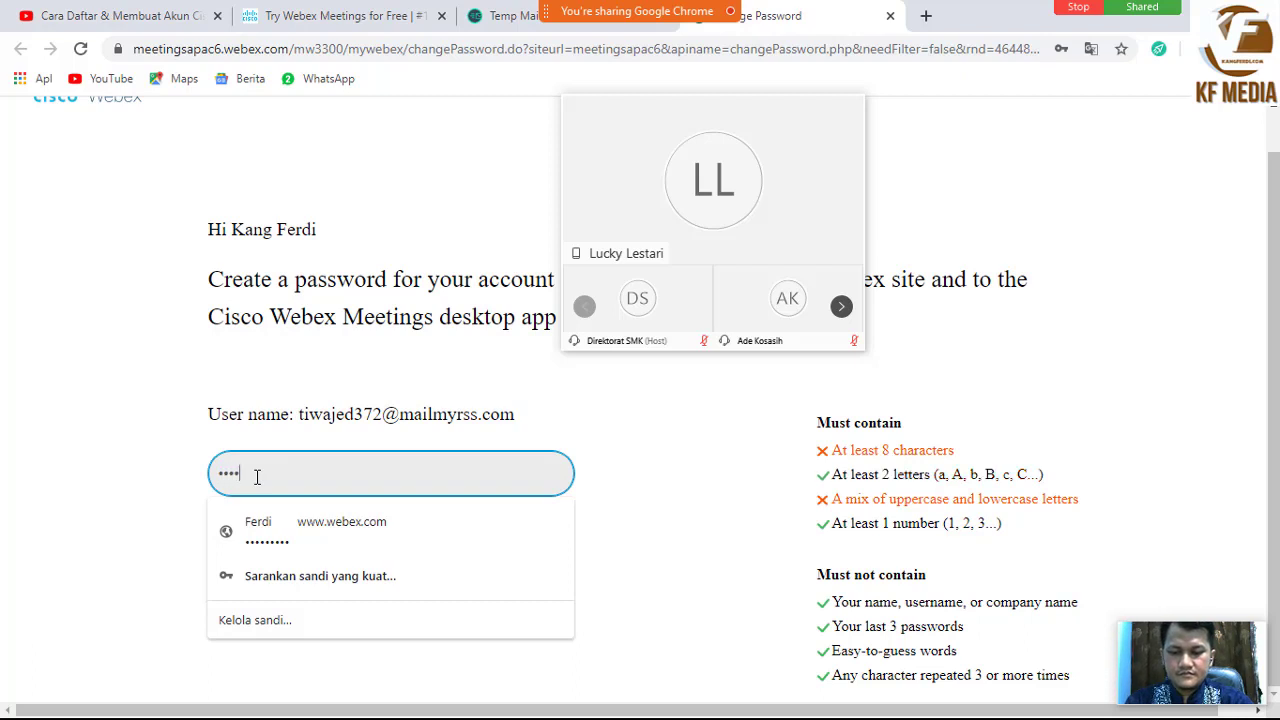
{"action": "type", "text": "••"}
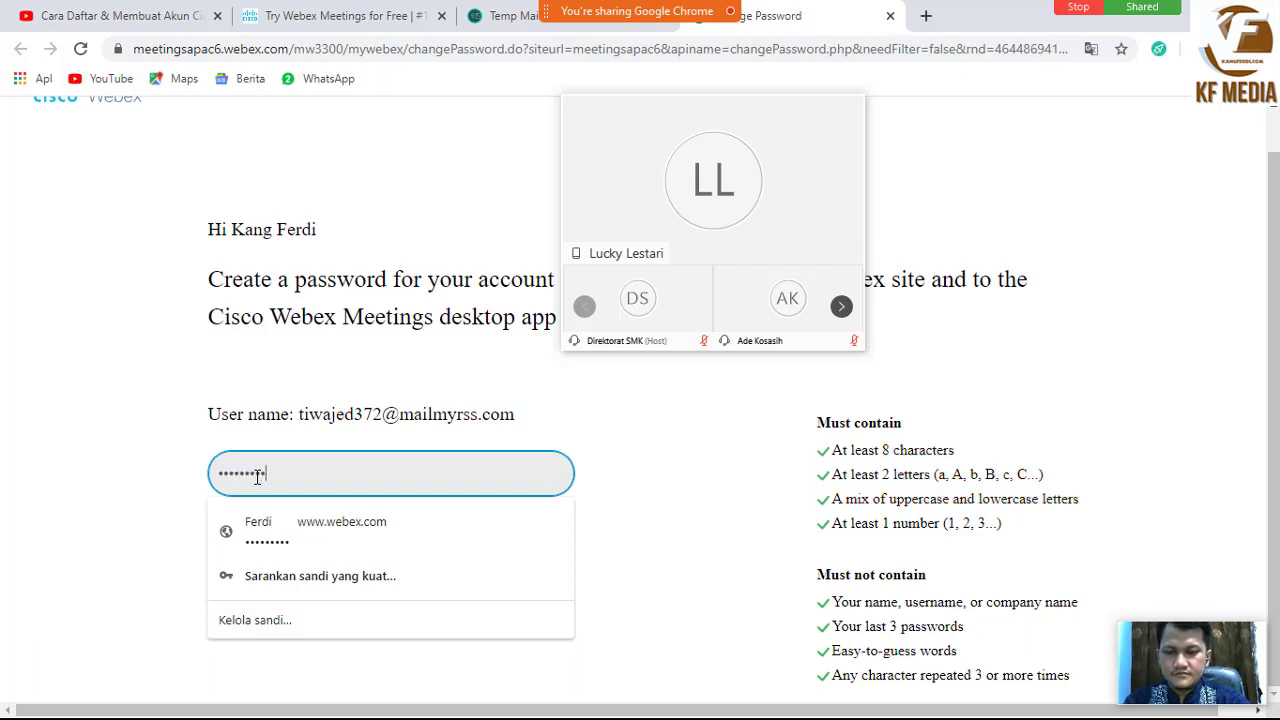
{"action": "left_click", "coordinate": [191, 606]}
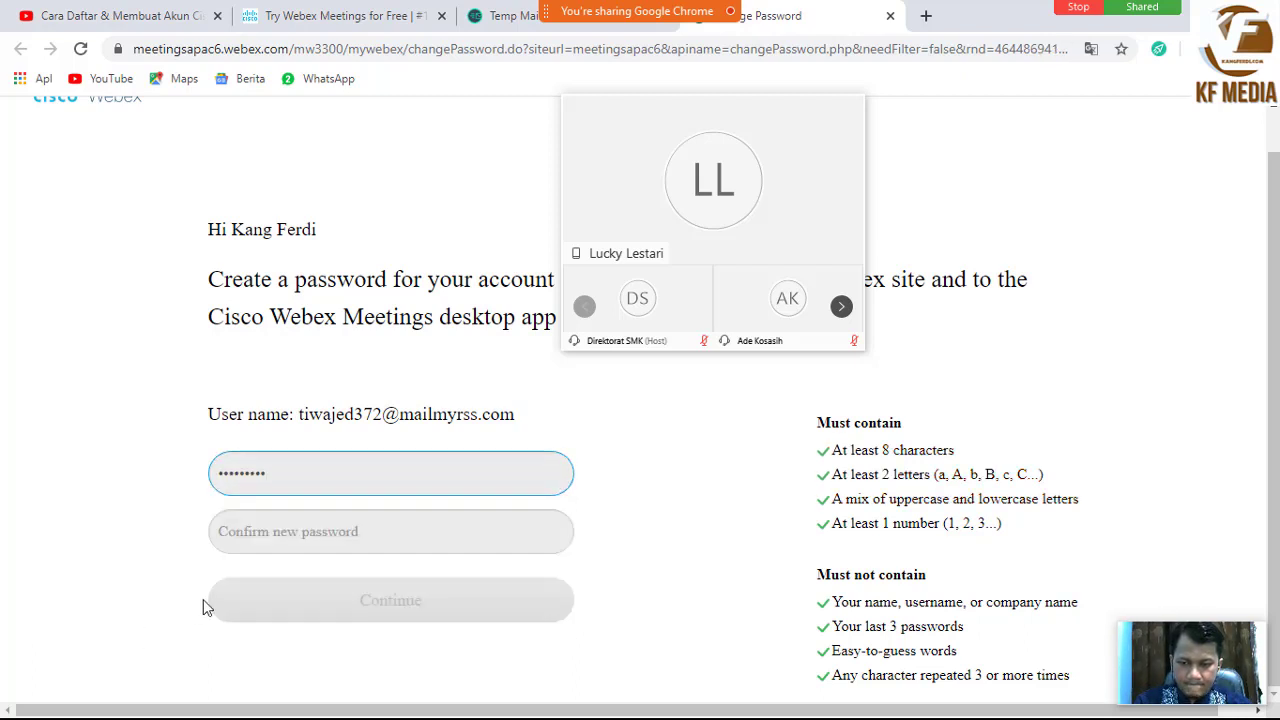
{"action": "left_click", "coordinate": [252, 531]}
{"action": "type", "text": "•••"}
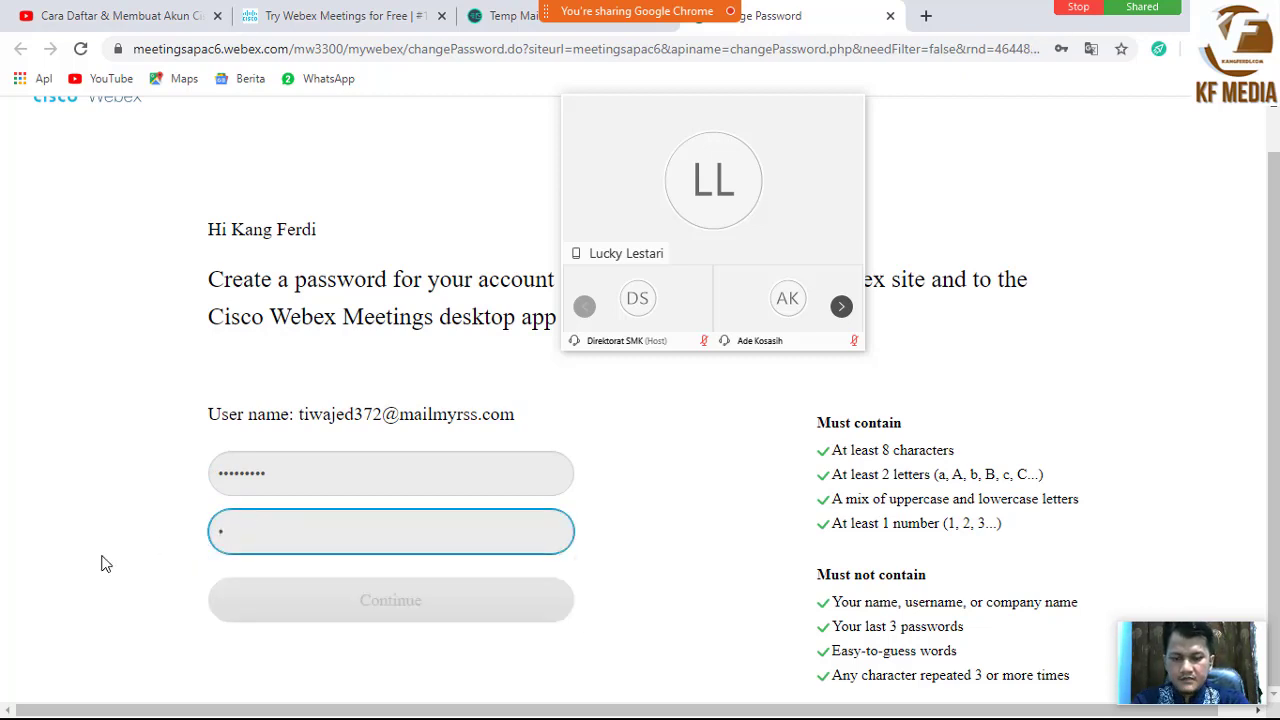
{"action": "type", "text": "••••••"}
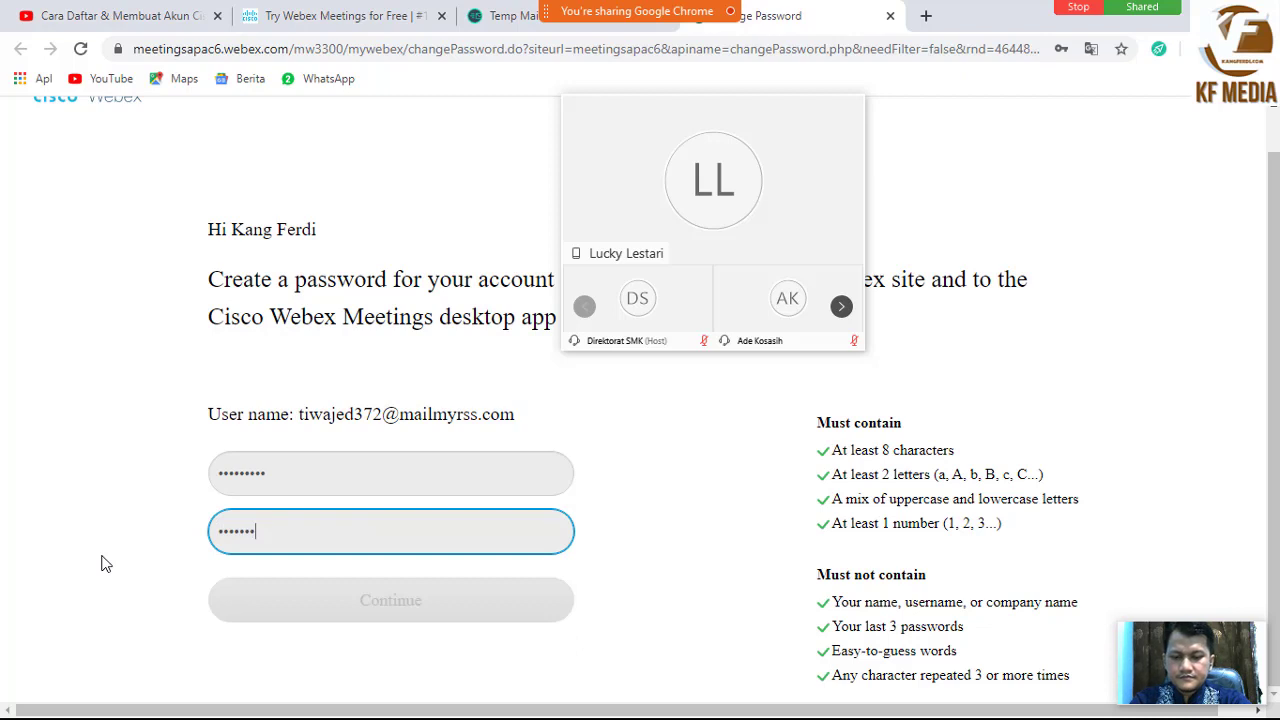
{"action": "type", "text": "•"}
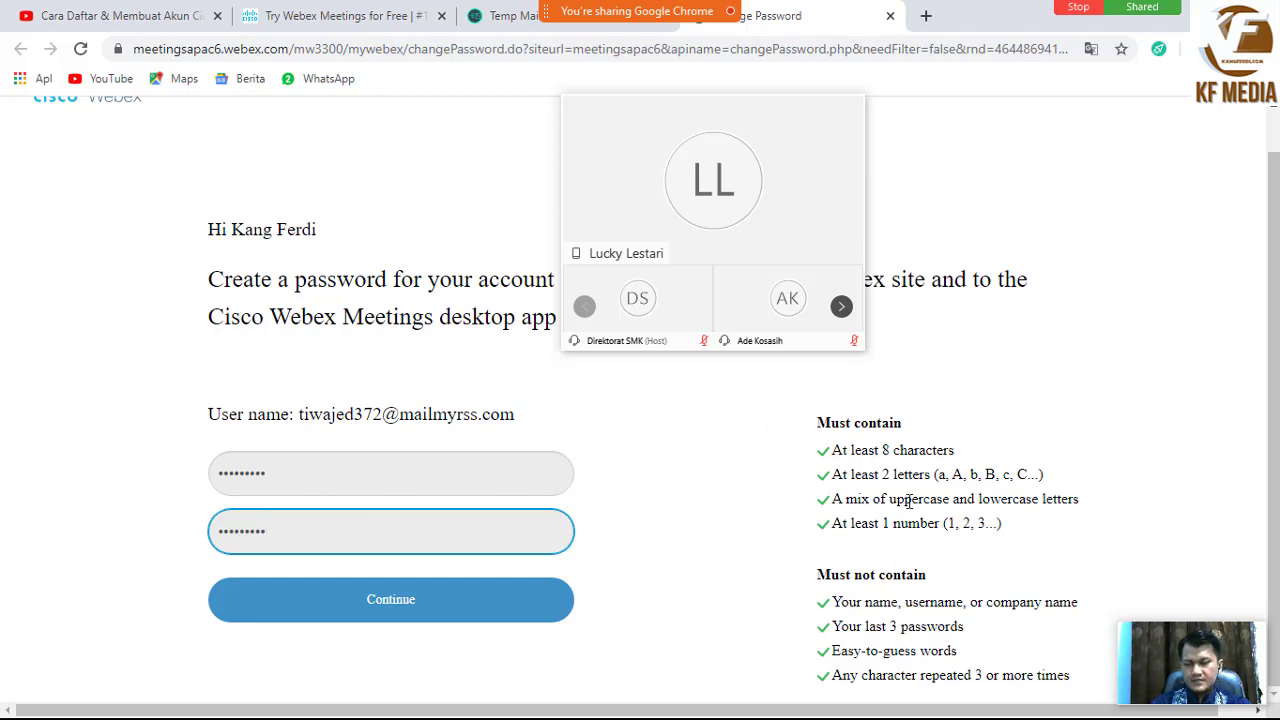
- Submit the new password so the Webex Home dashboard loads
{"action": "left_click", "coordinate": [422, 627]}
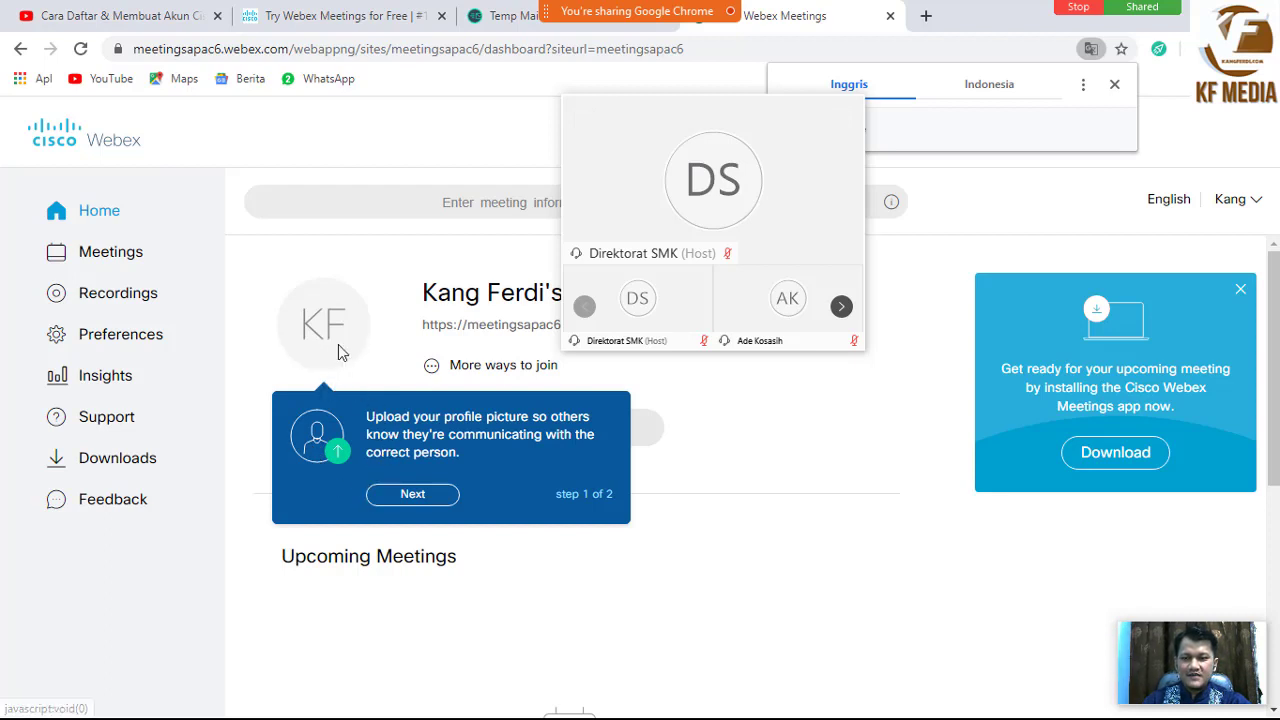
- Dismiss the profile-picture and Personal Room welcome tips, moving the meeting panel aside
{"action": "mouse_move", "coordinate": [341, 371]}
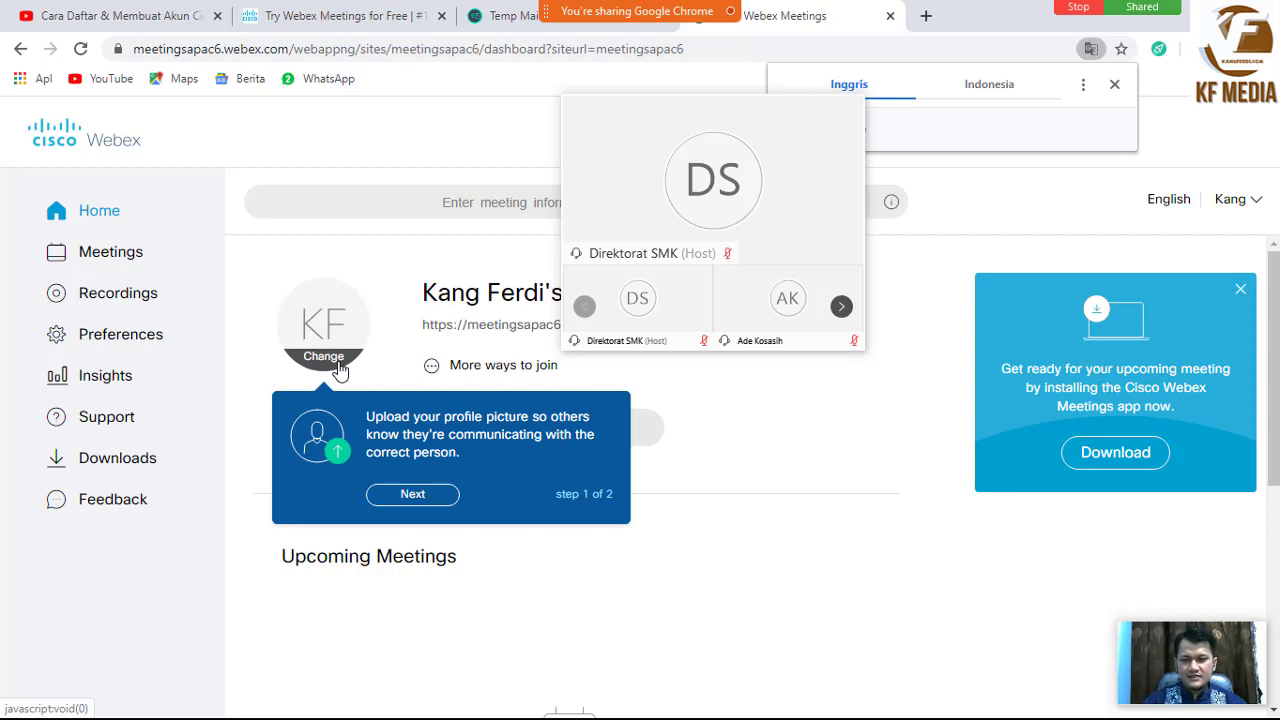
{"action": "left_click", "coordinate": [410, 496]}
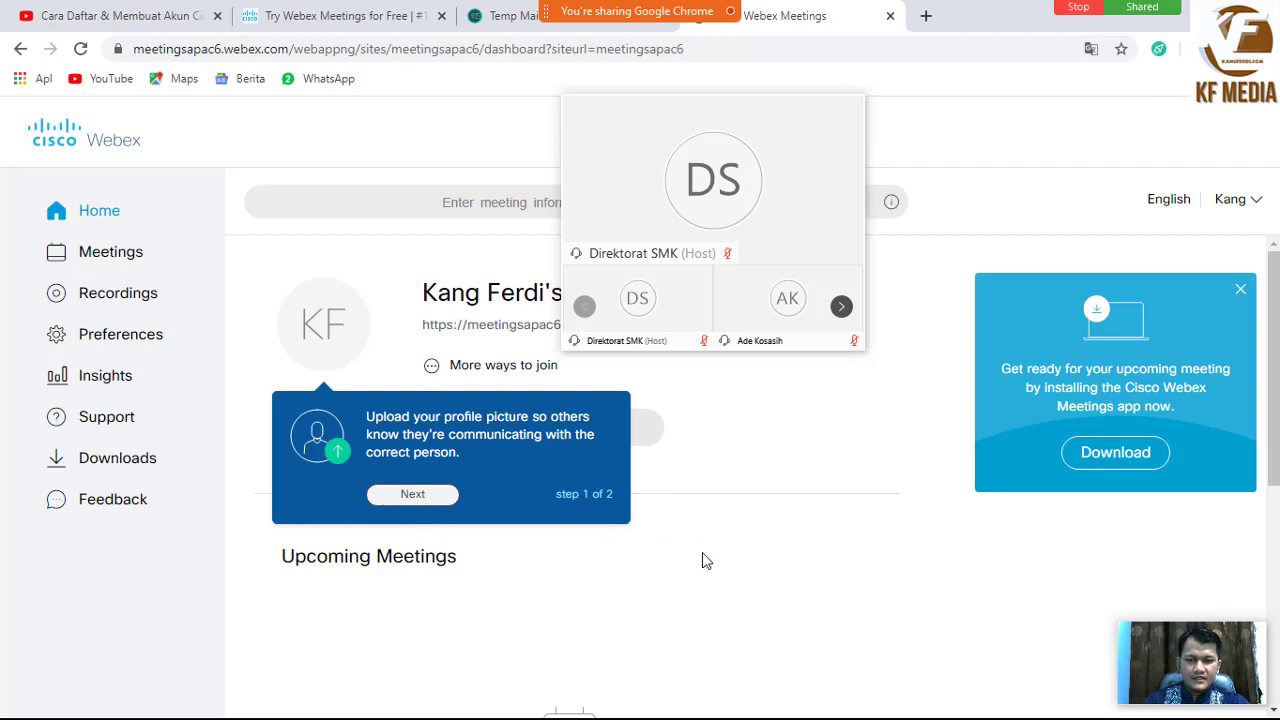
{"action": "left_click_drag", "start_coordinate": [674, 109], "coordinate": [175, 133]}
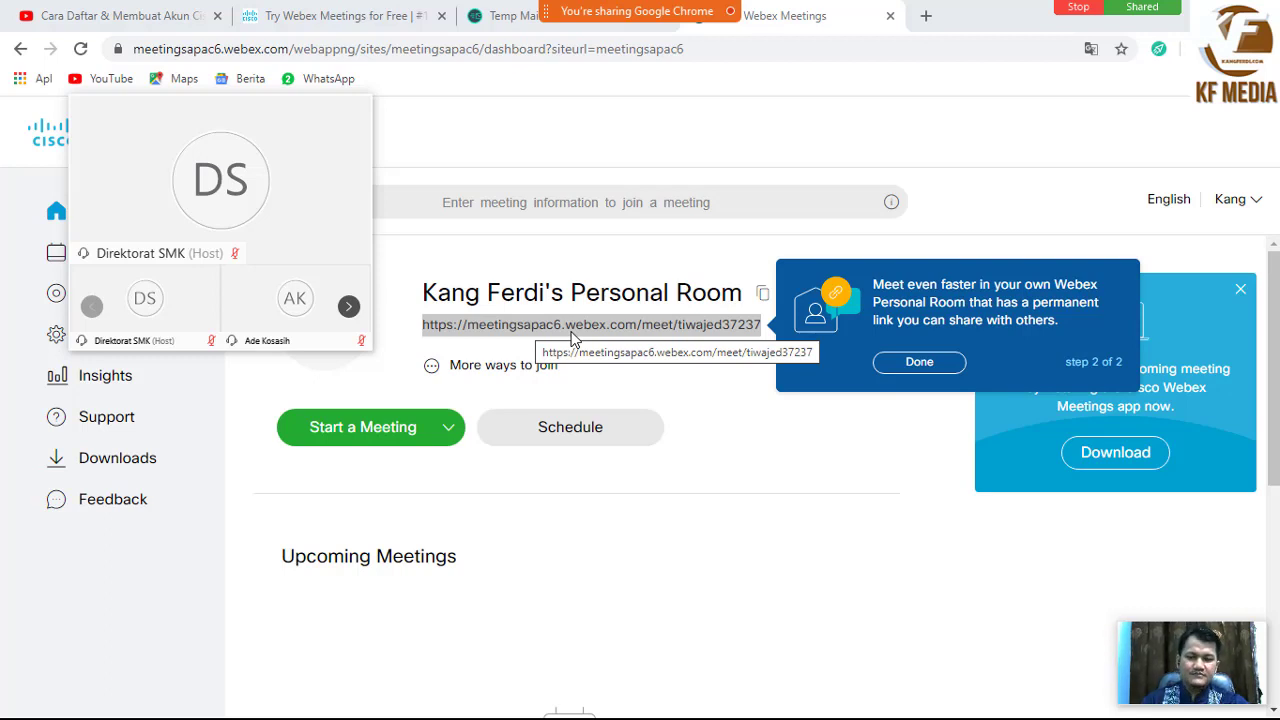
{"action": "left_click", "coordinate": [776, 527]}
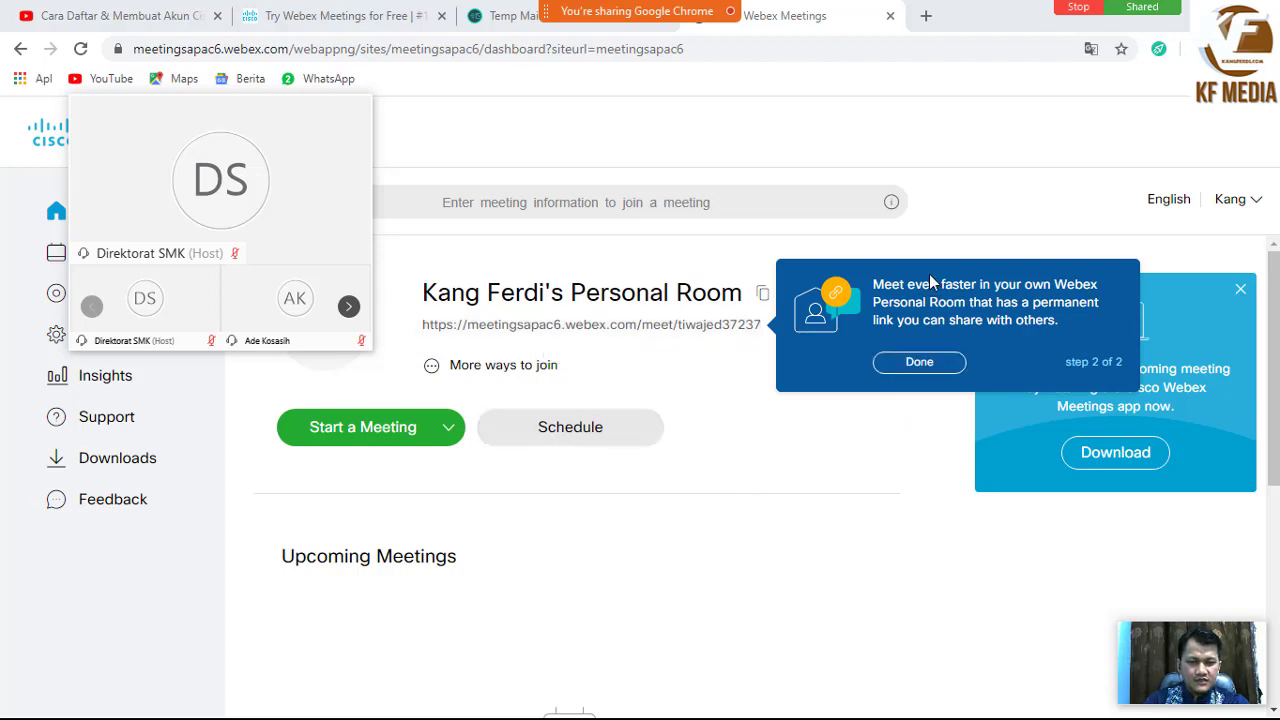
{"action": "left_click", "coordinate": [915, 364]}
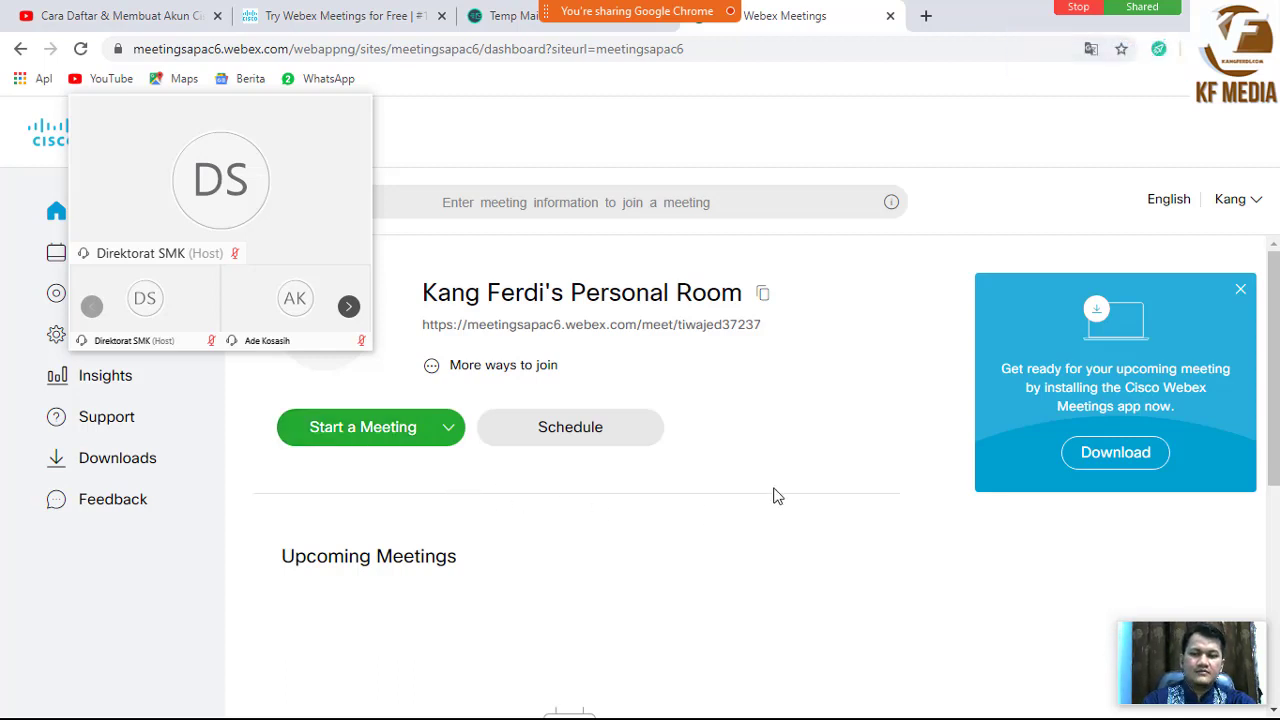
{"action": "left_click", "coordinate": [676, 328]}
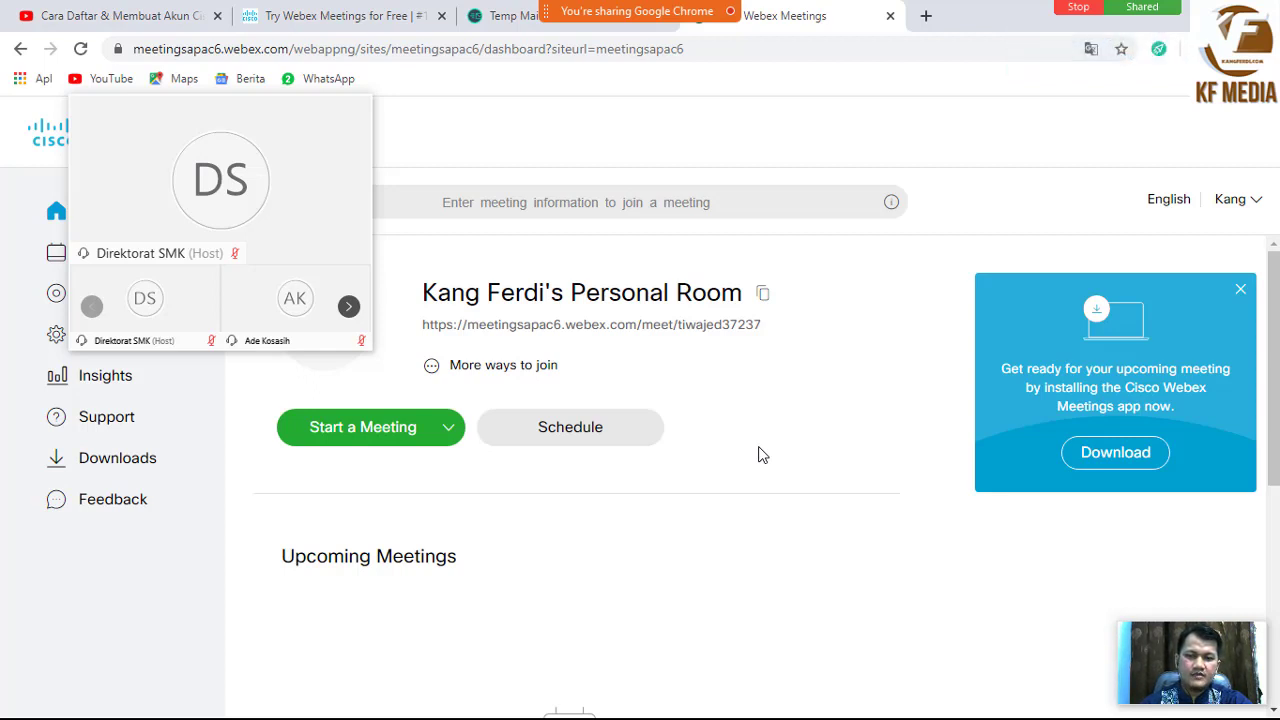
- Open the Schedule a Meeting form, preset for Friday, Apr 10, 2020 5:40 pm
{"action": "left_click", "coordinate": [586, 443]}
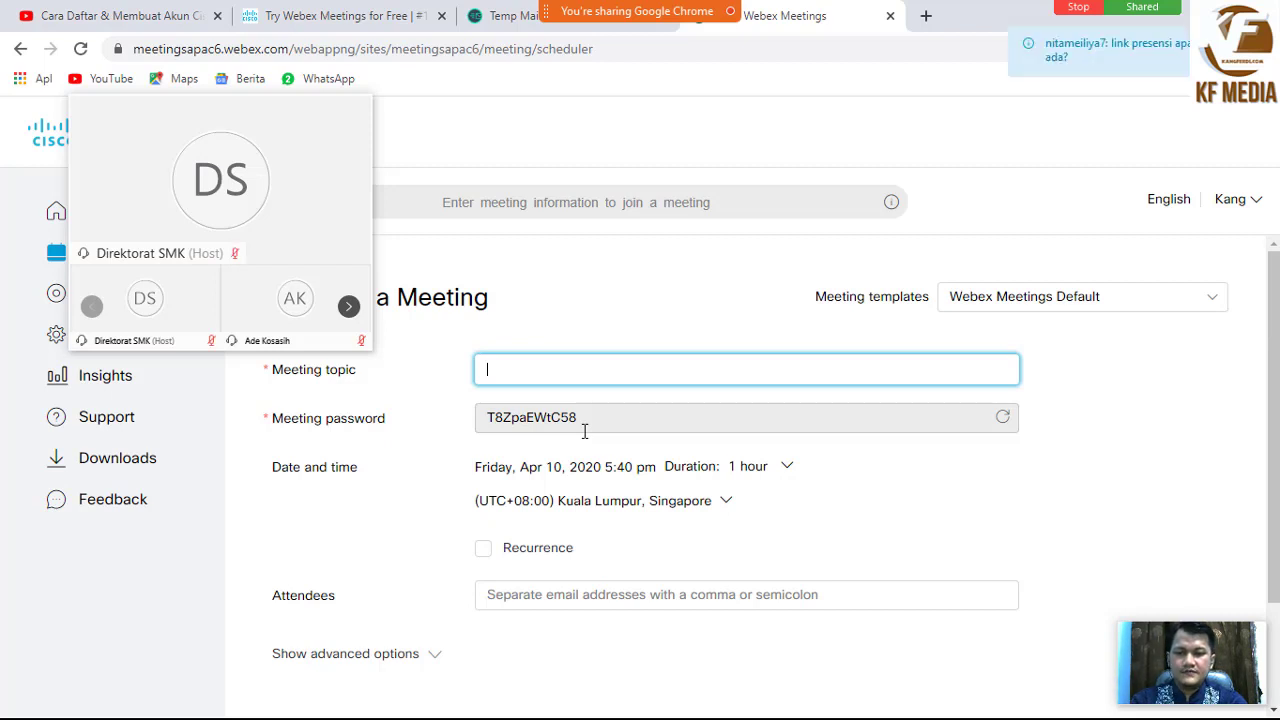
- Enter the meeting topic 'VCT Jabar 6-9.1 Sesi 1', correcting a typo along the way
{"action": "type", "text": "VCT"}
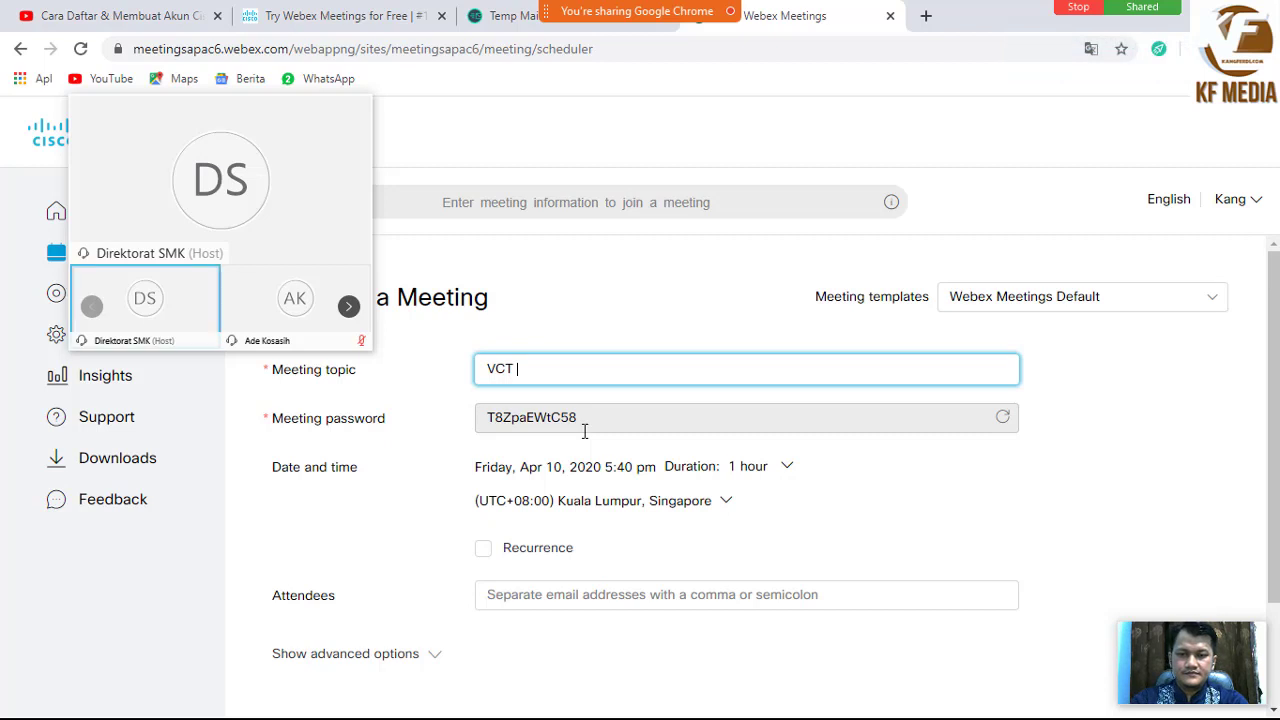
{"action": "type", "text": " Jabar"}
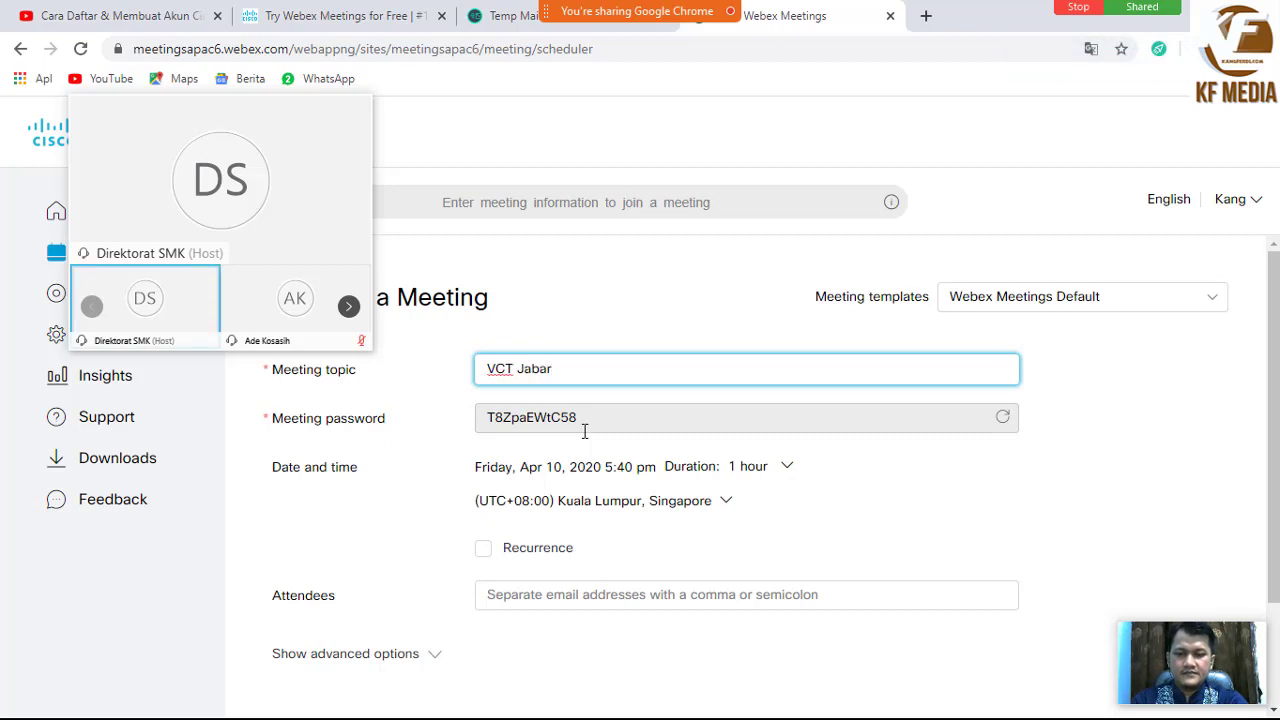
{"action": "type", "text": " 6"}
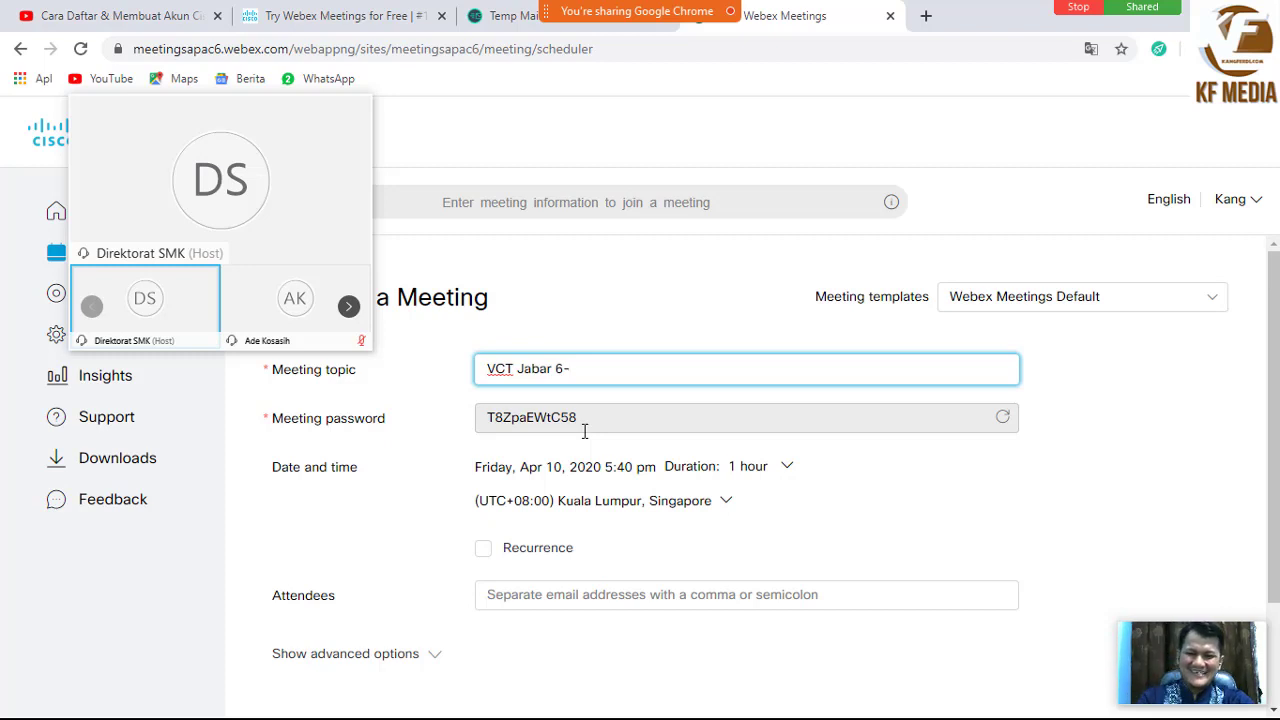
{"action": "type", "text": "-9"}
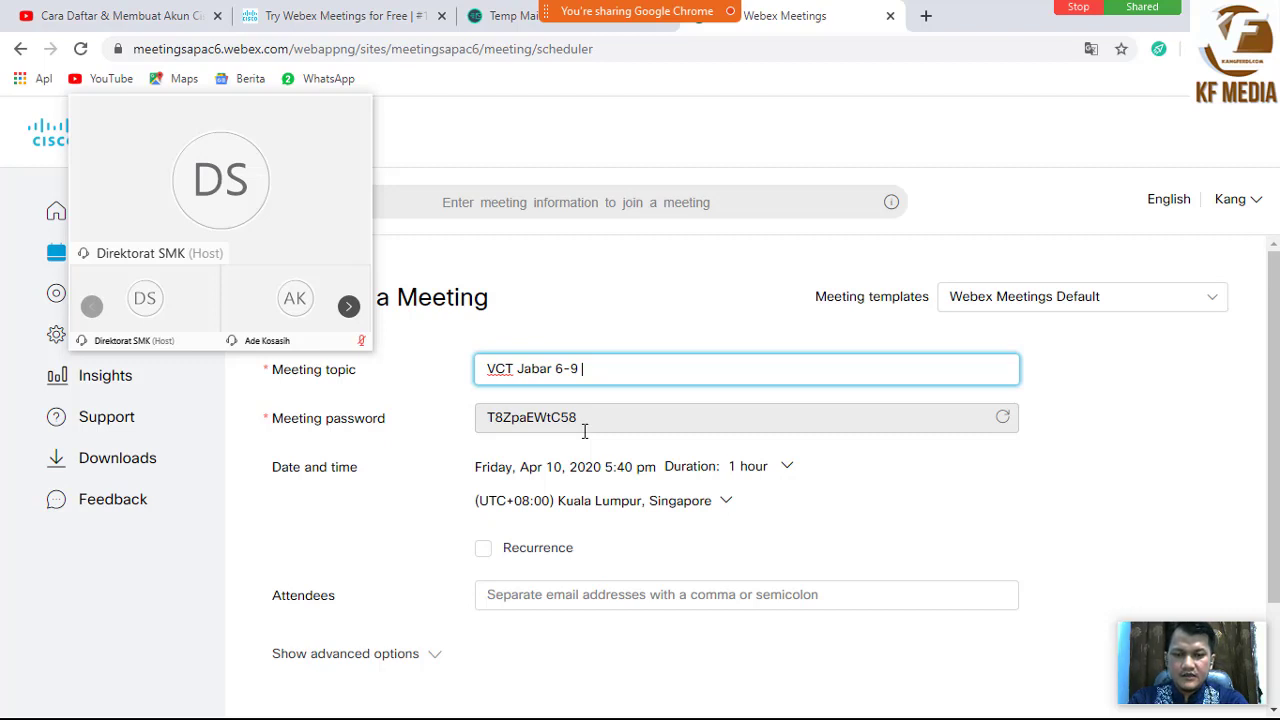
{"action": "type", "text": "Ses"}
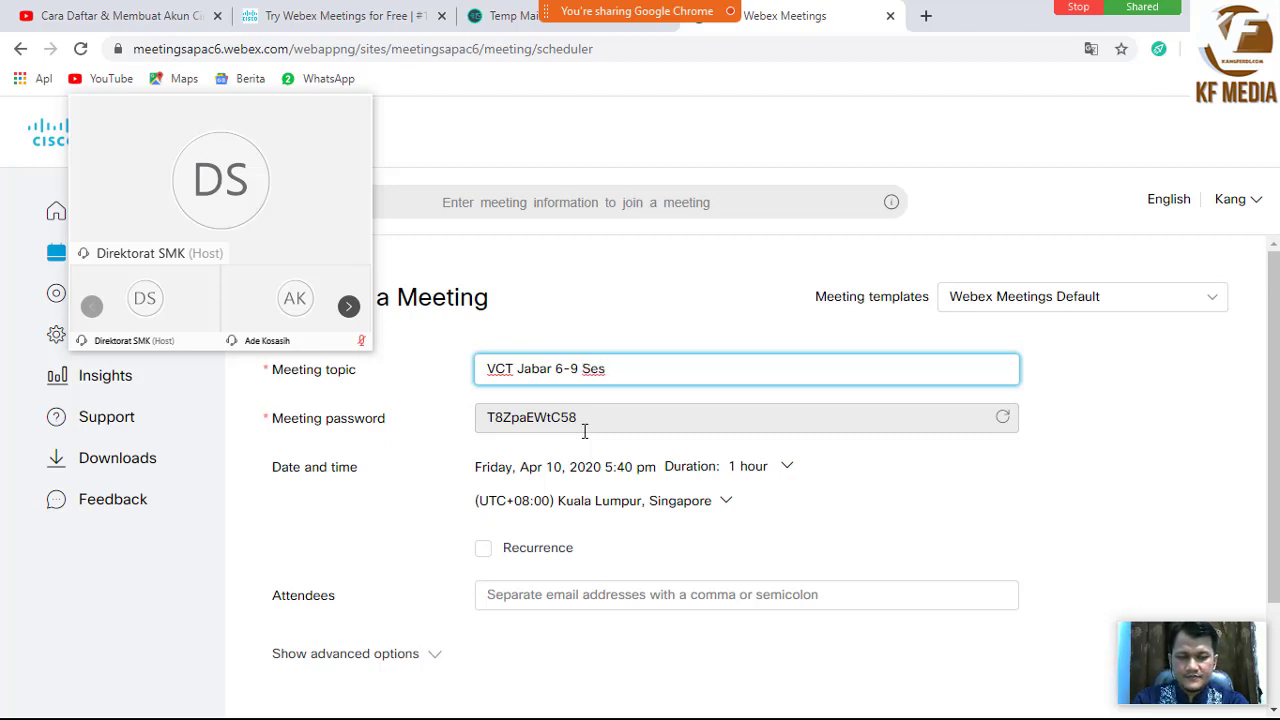
{"action": "key", "text": "BackSpace"}
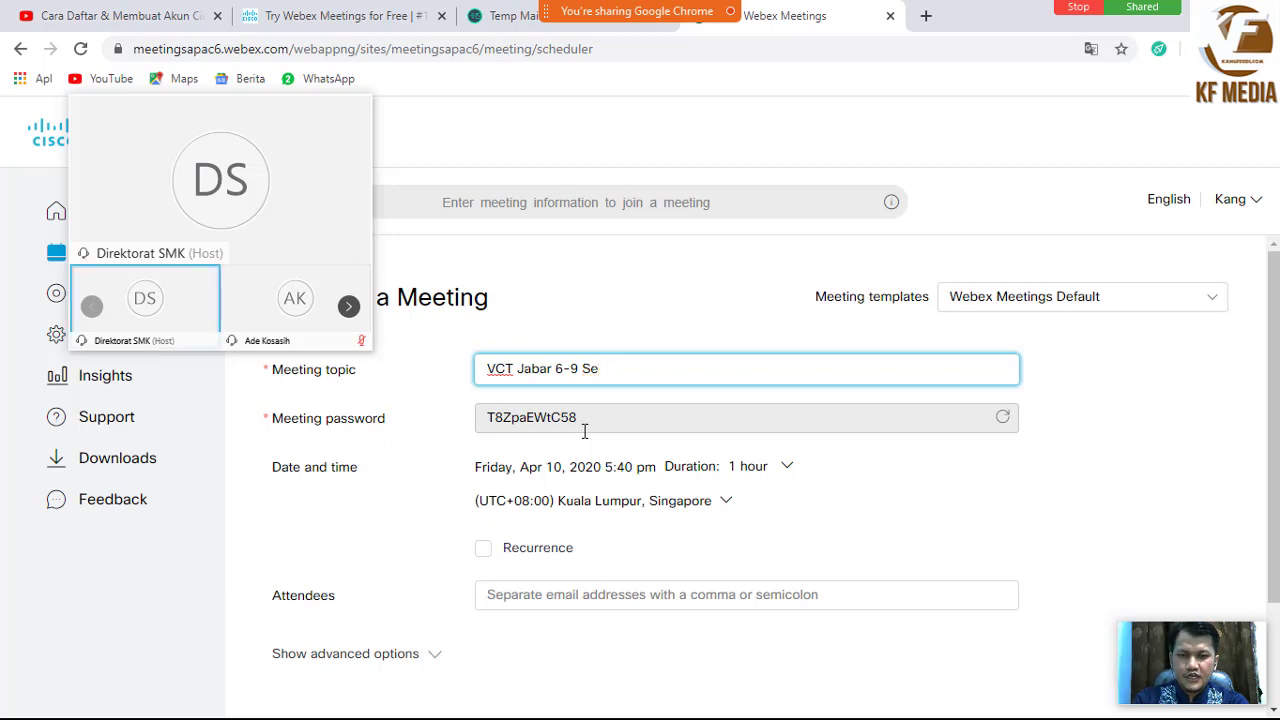
{"action": "key", "text": "BackSpace"}
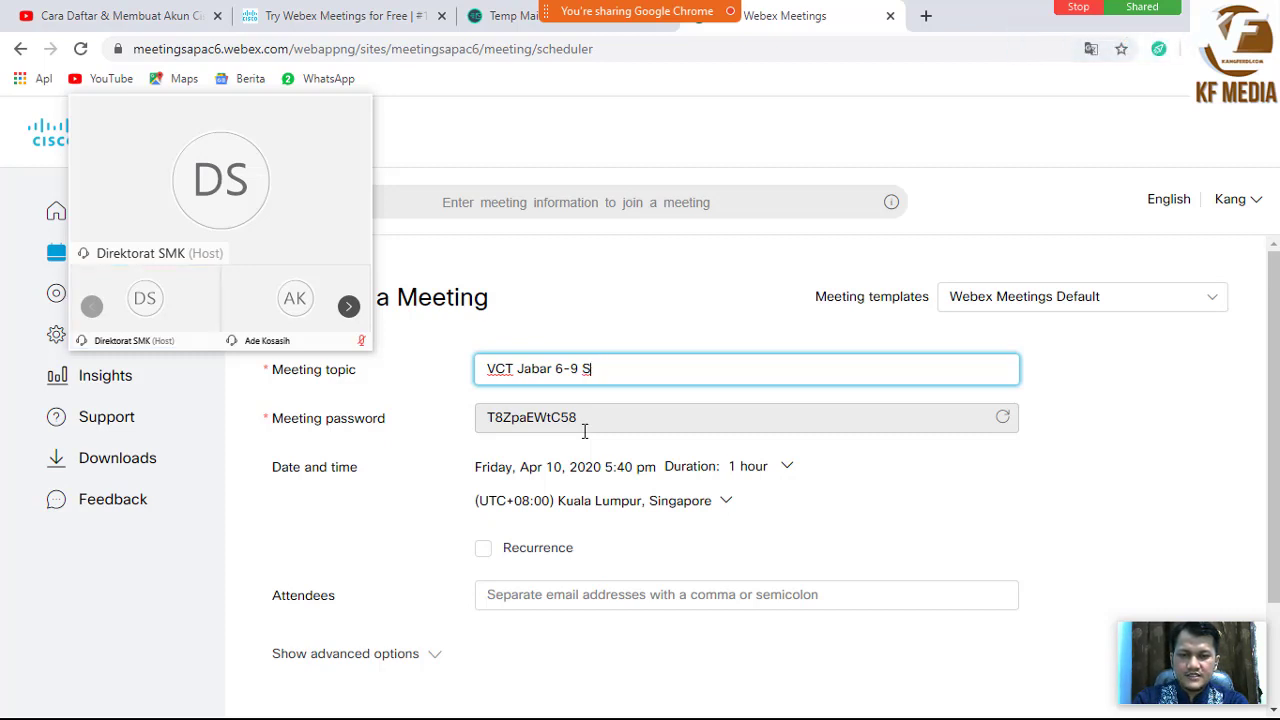
{"action": "key", "text": "BackSpace"}
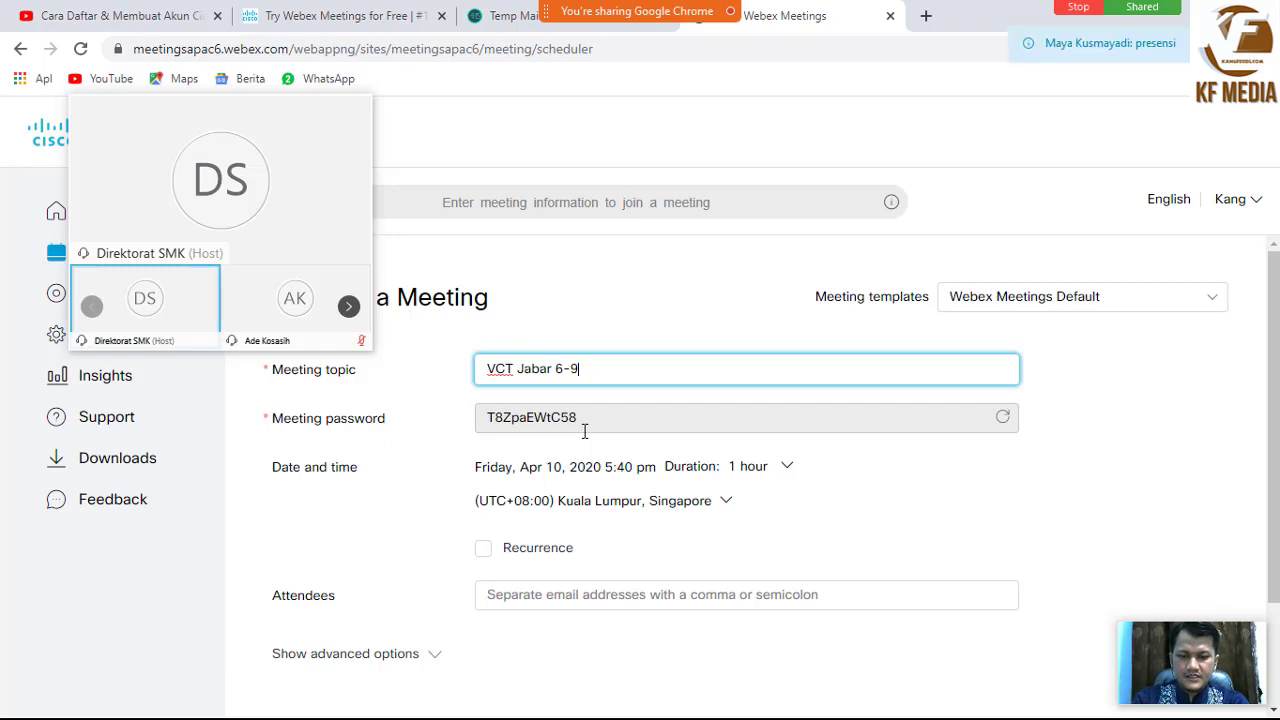
{"action": "type", "text": ".1"}
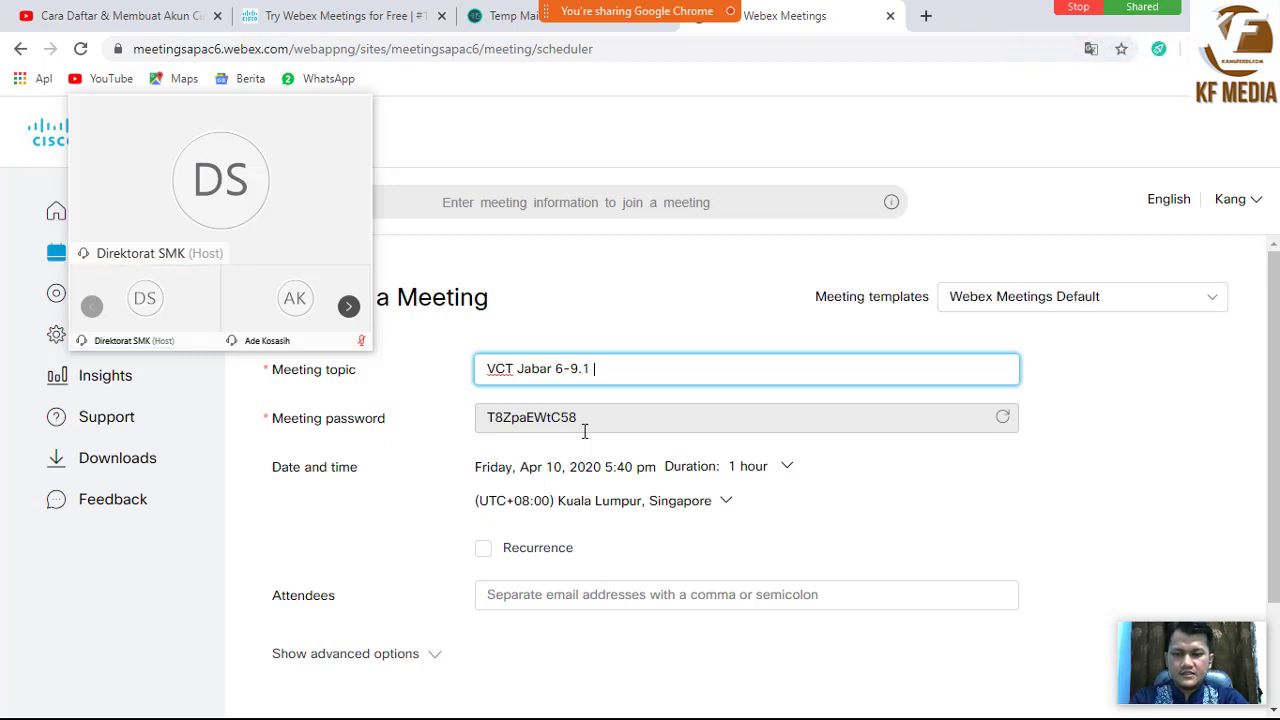
{"action": "type", "text": " Sesi 1"}
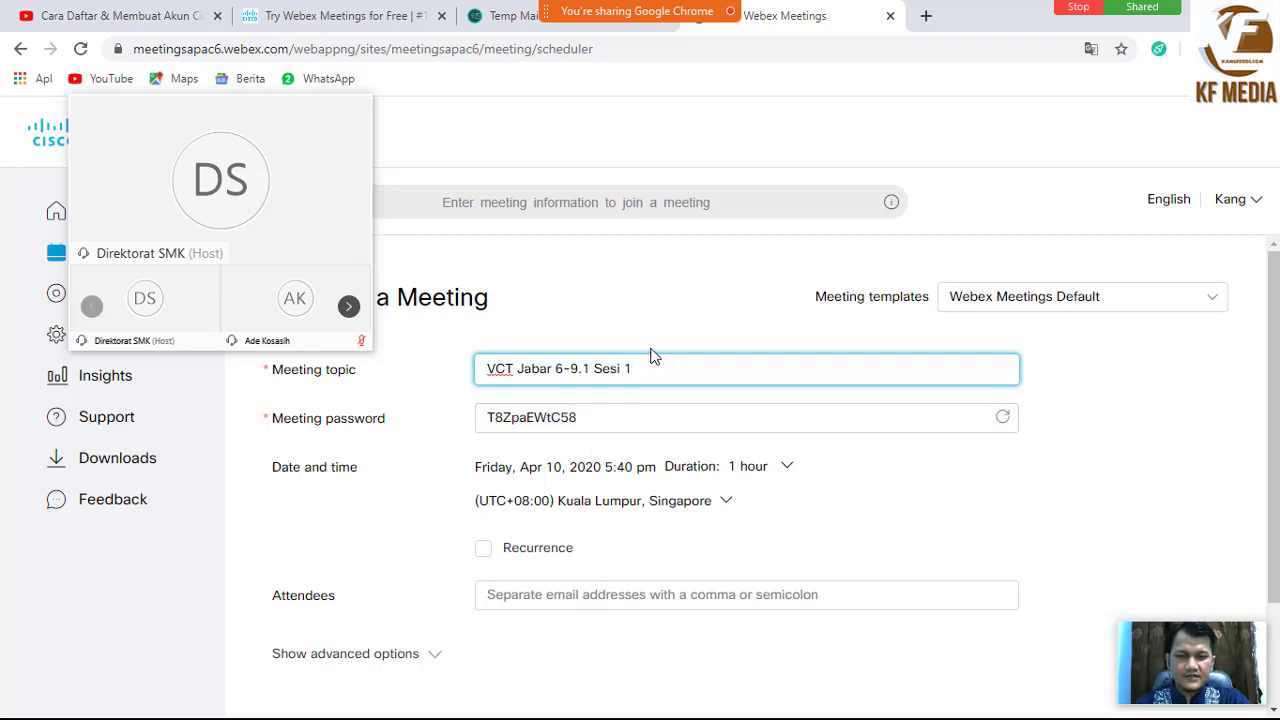
{"action": "left_click", "coordinate": [614, 420]}
{"action": "left_click_drag", "start_coordinate": [614, 420], "coordinate": [440, 450]}
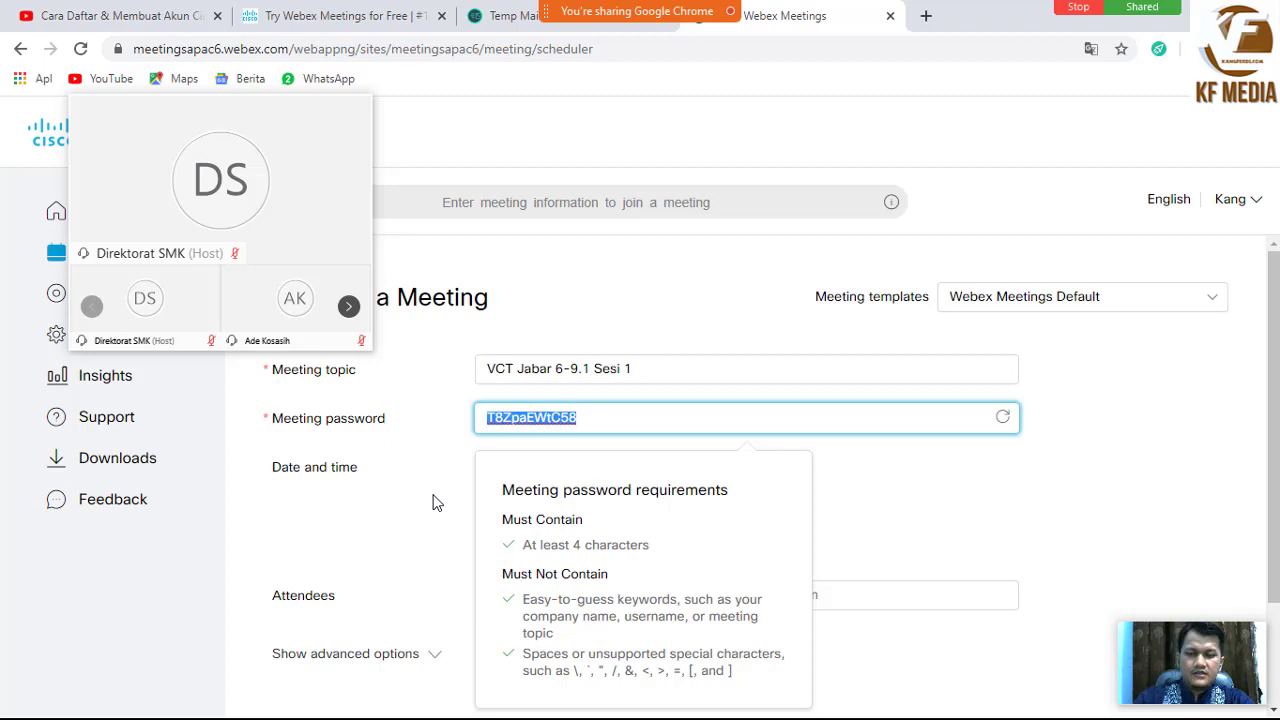
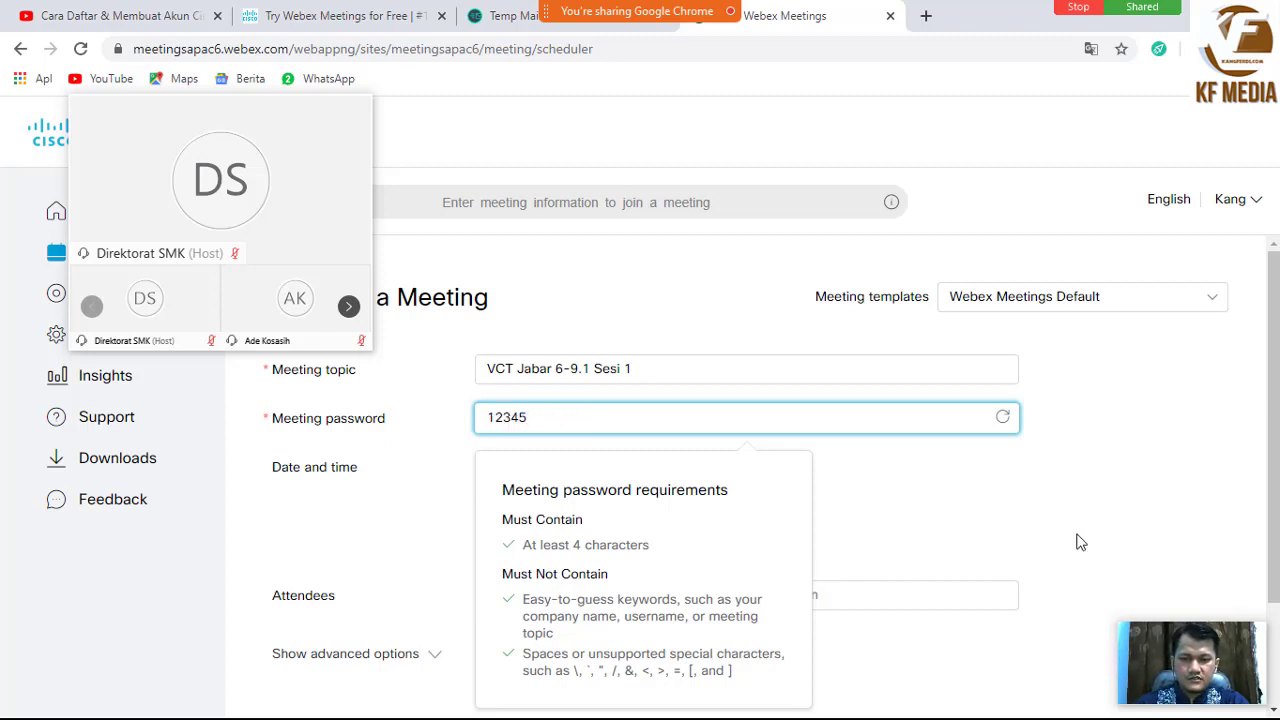
{"action": "scroll", "coordinate": [1100, 480], "scroll_direction": "down", "scroll_amount": 2}
{"action": "scroll", "coordinate": [944, 507], "scroll_direction": "up", "scroll_amount": 2}
{"action": "left_click", "coordinate": [428, 495]}
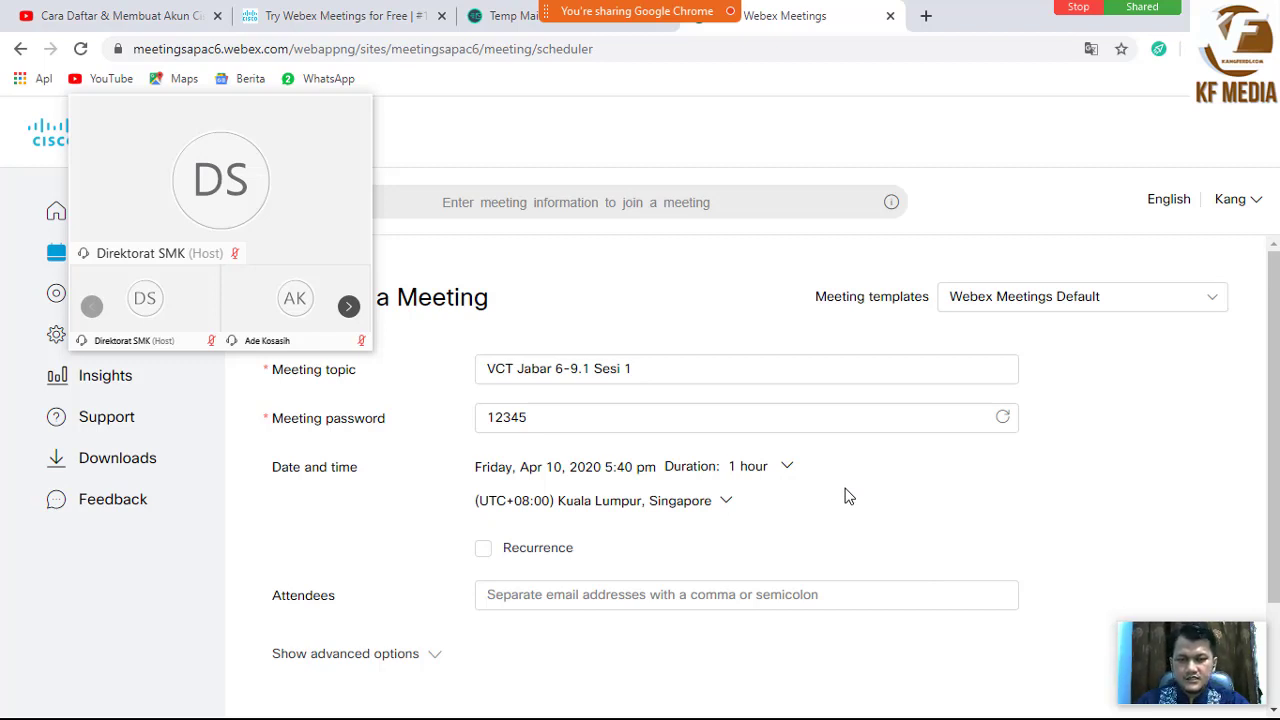
{"action": "left_click", "coordinate": [787, 470]}
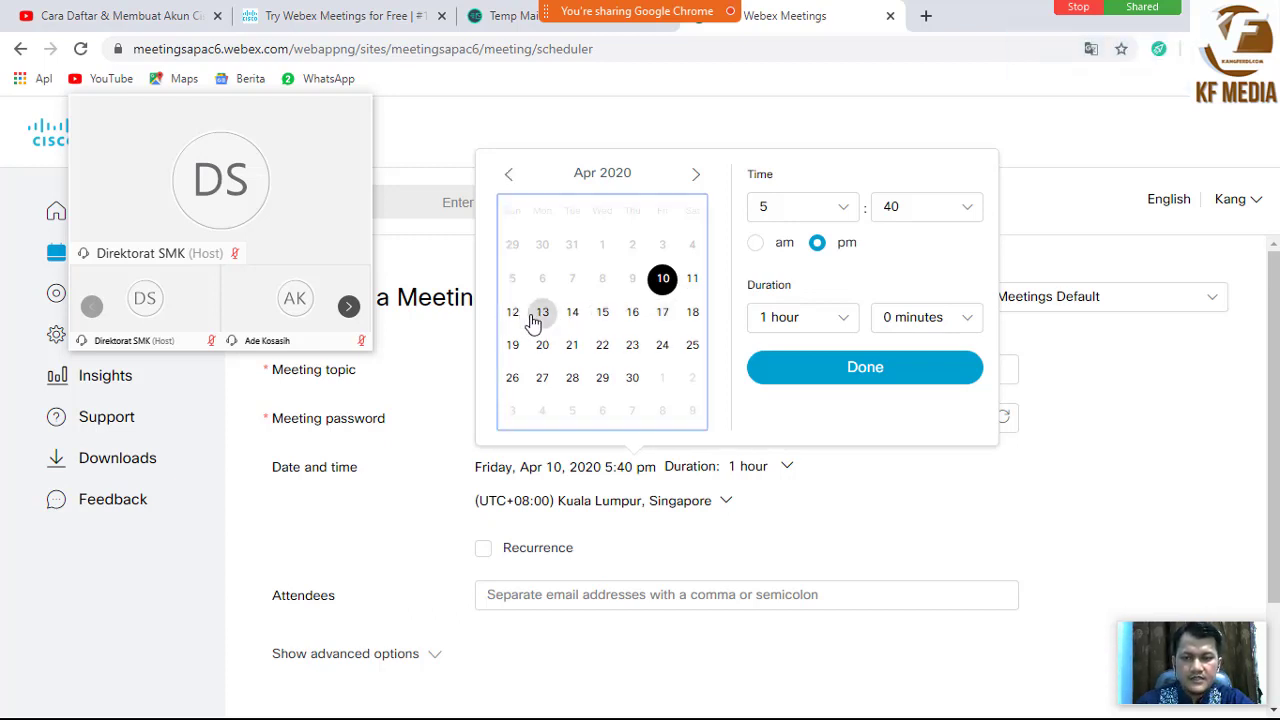
- Move the meeting date from Friday, Apr 10 to Monday, Apr 13, 2020
{"action": "left_click", "coordinate": [542, 311]}
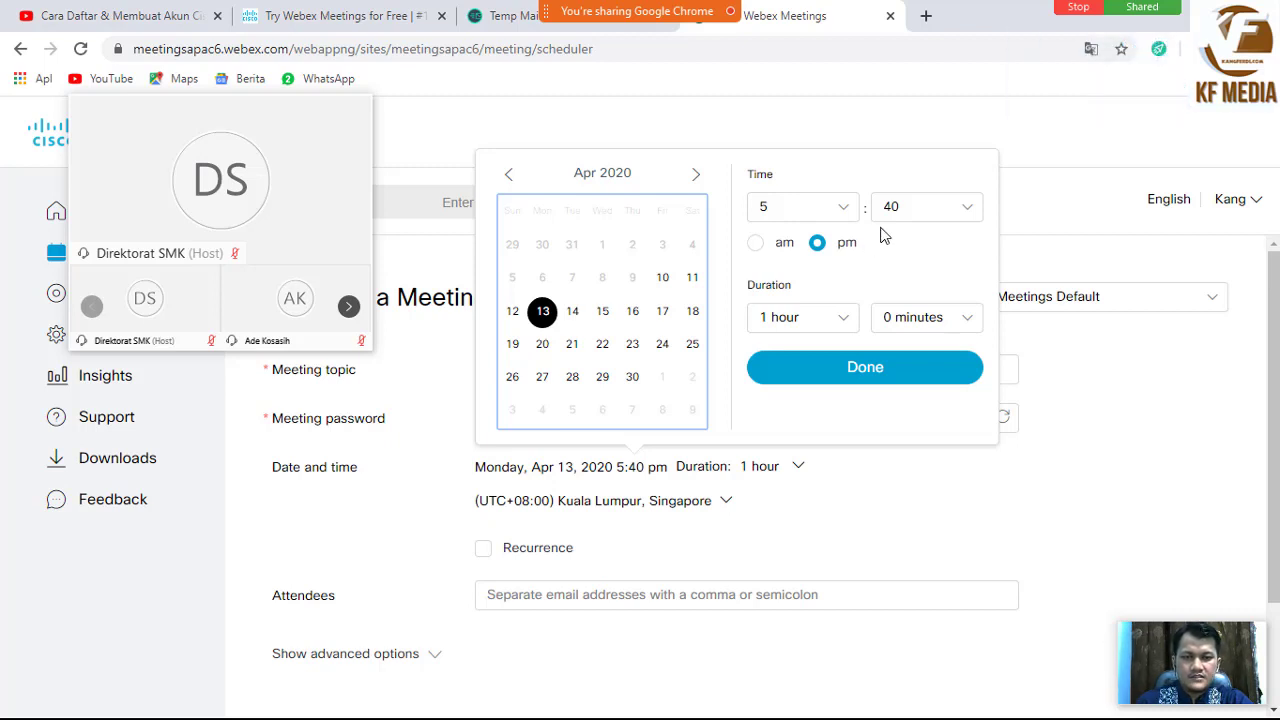
{"action": "left_click", "coordinate": [843, 209]}
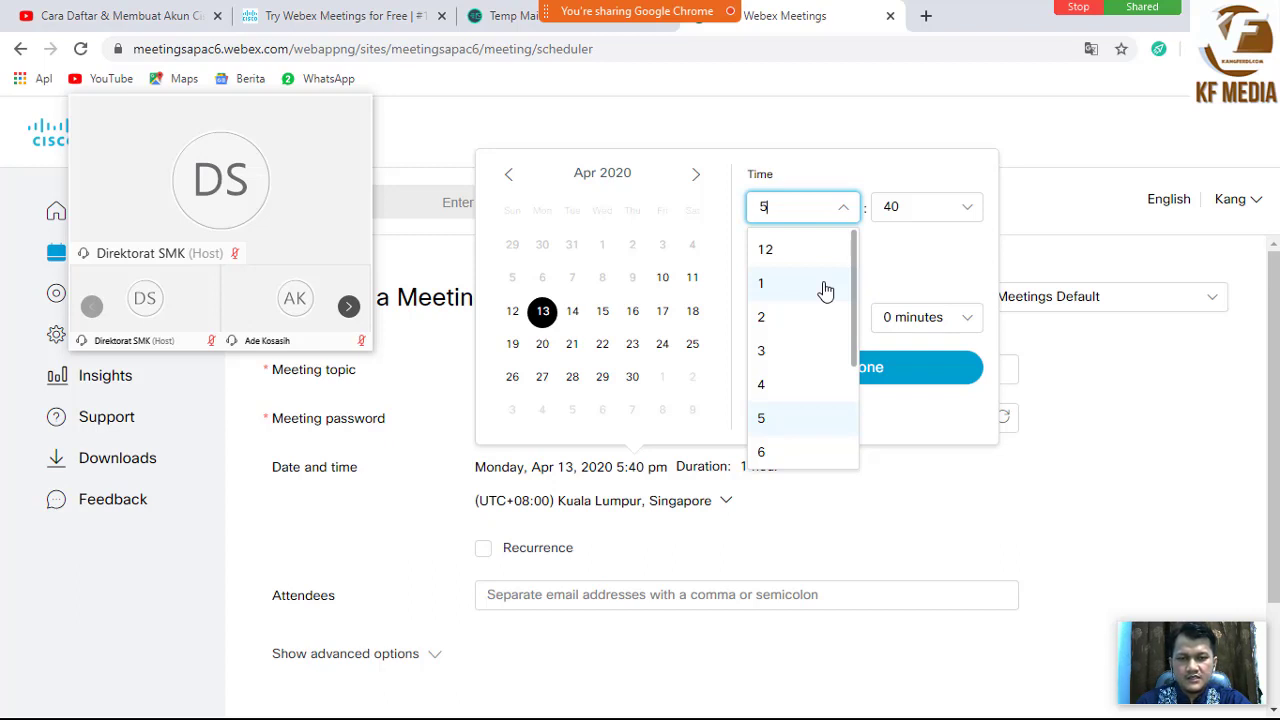
- Set the start time to 7:00 am, choosing hour 7, minutes 00 and am
{"action": "scroll", "coordinate": [823, 289], "scroll_direction": "down", "scroll_amount": 2}
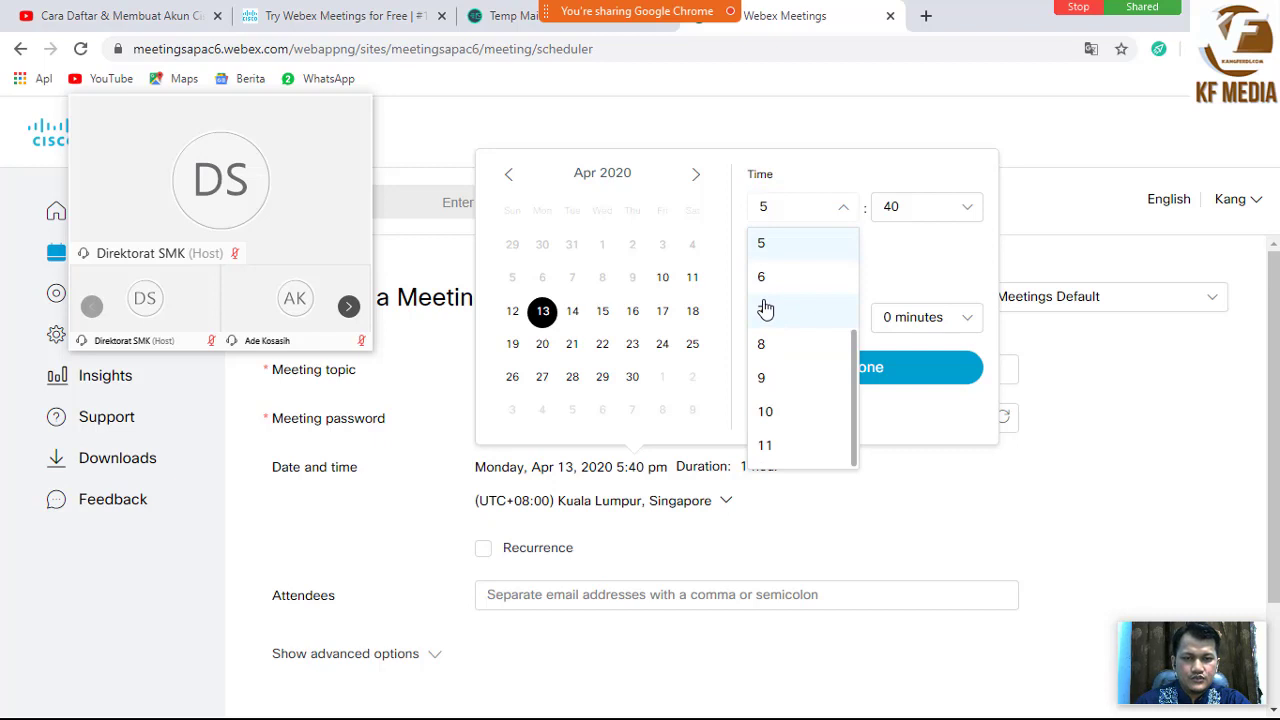
{"action": "left_click", "coordinate": [764, 318]}
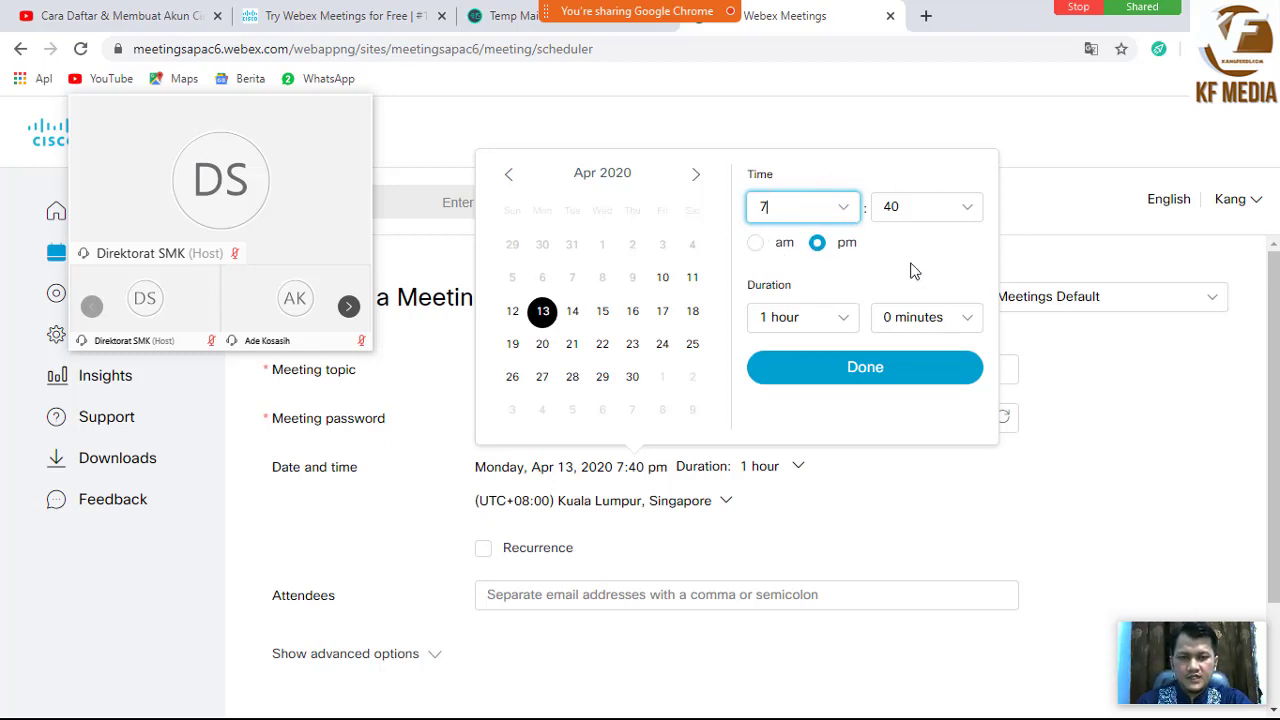
{"action": "left_click", "coordinate": [976, 211]}
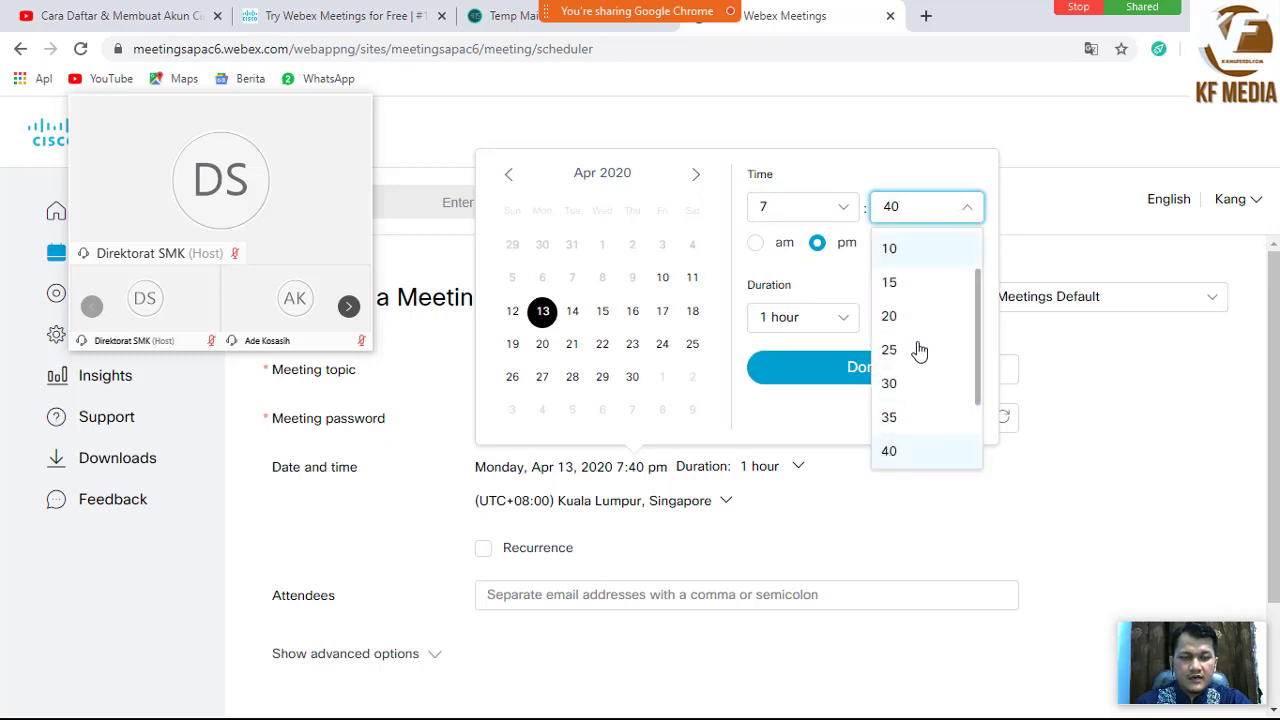
{"action": "scroll", "coordinate": [931, 349], "scroll_direction": "up", "scroll_amount": 2}
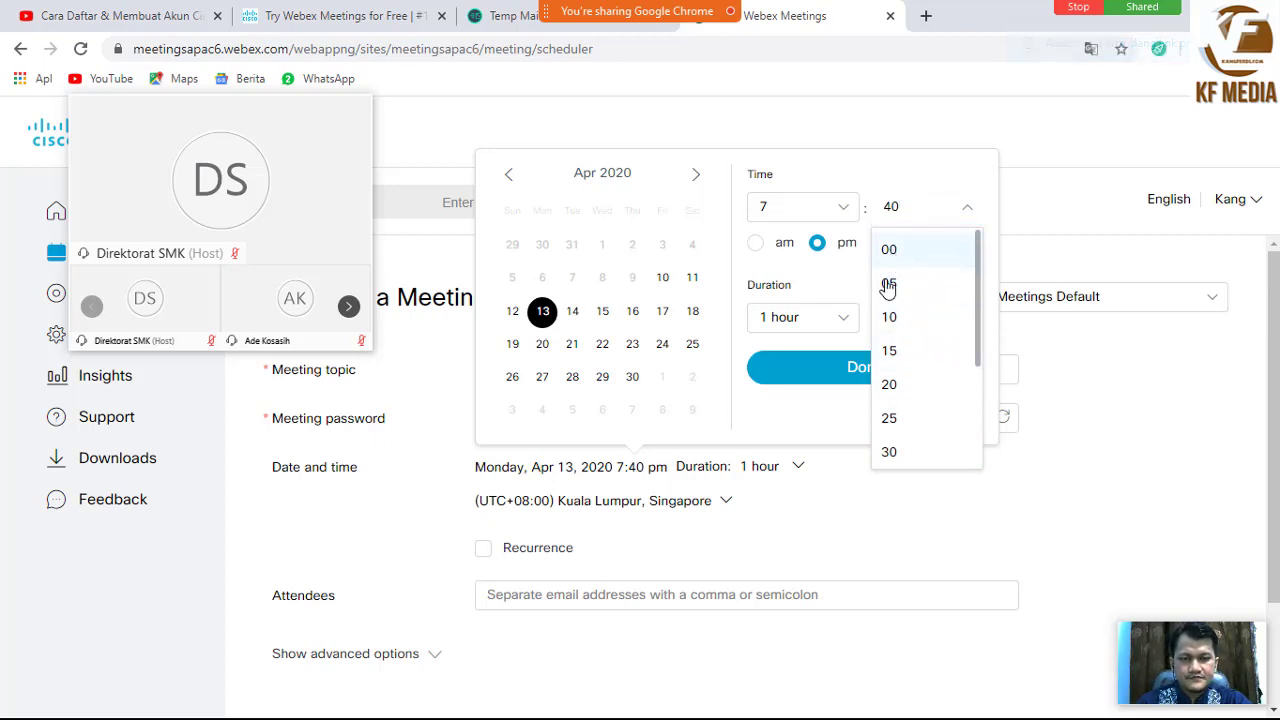
{"action": "left_click", "coordinate": [897, 258]}
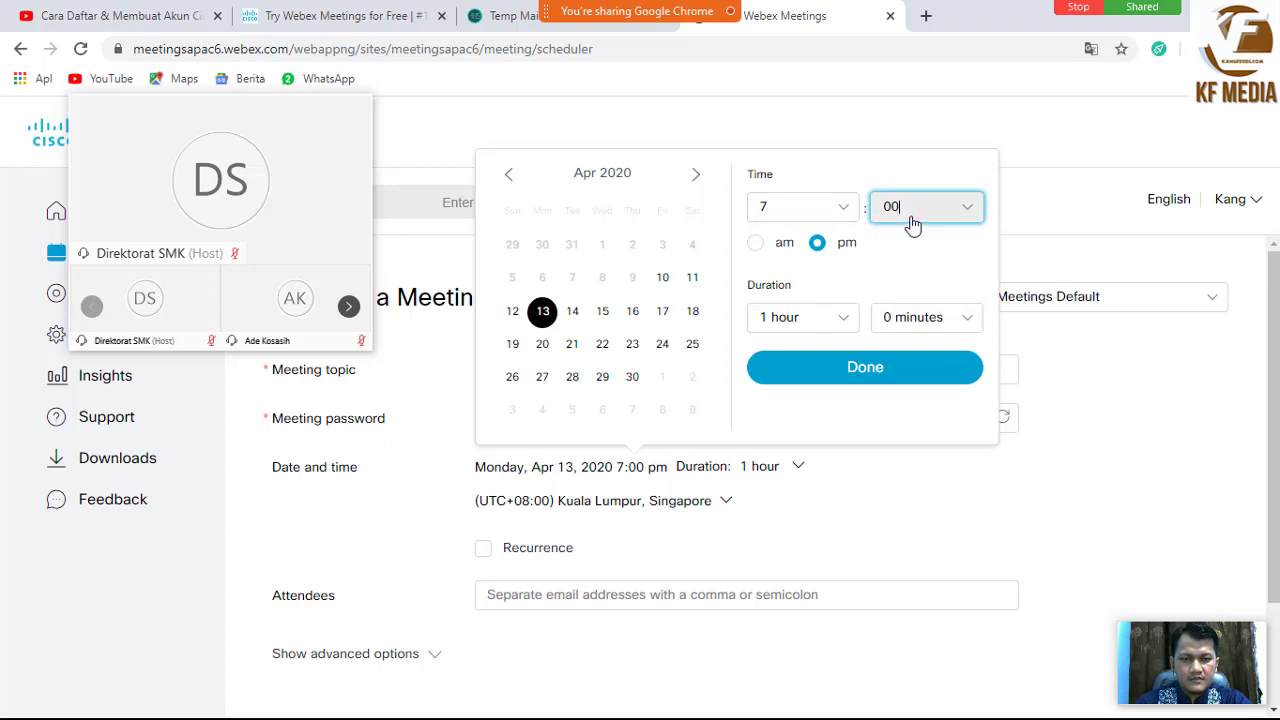
{"action": "left_click", "coordinate": [763, 255]}
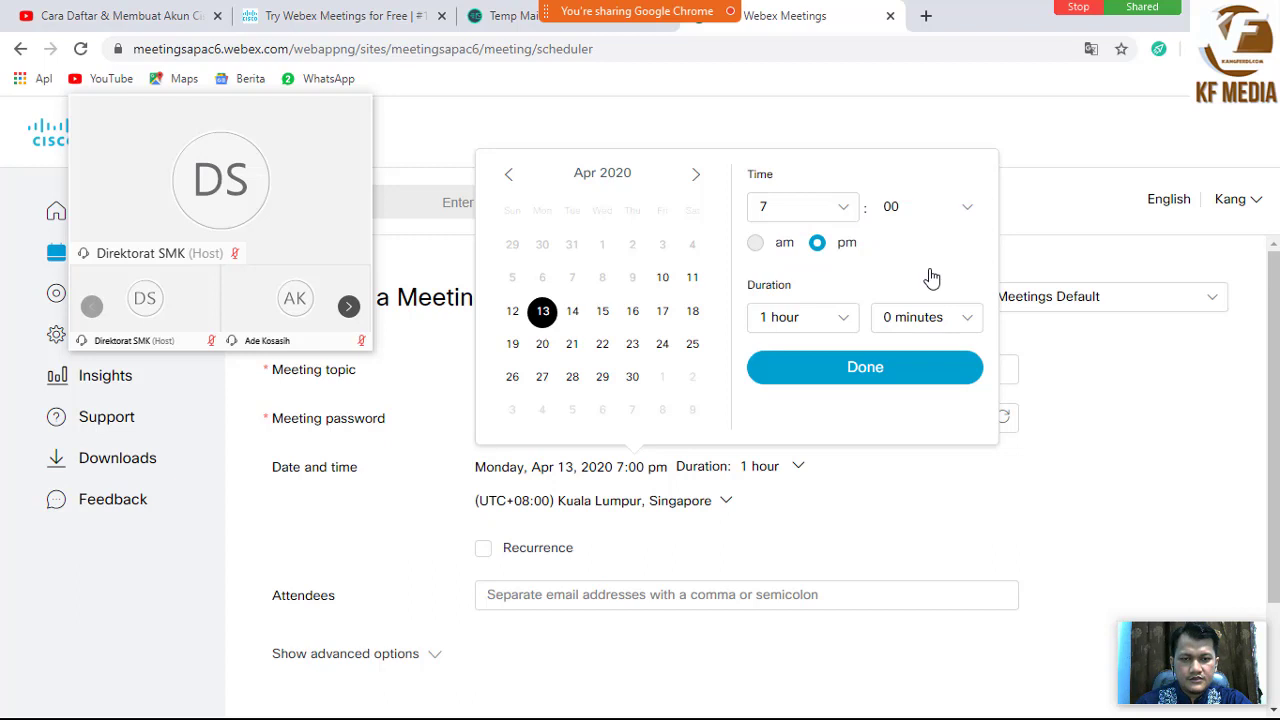
{"action": "key", "text": "Left"}
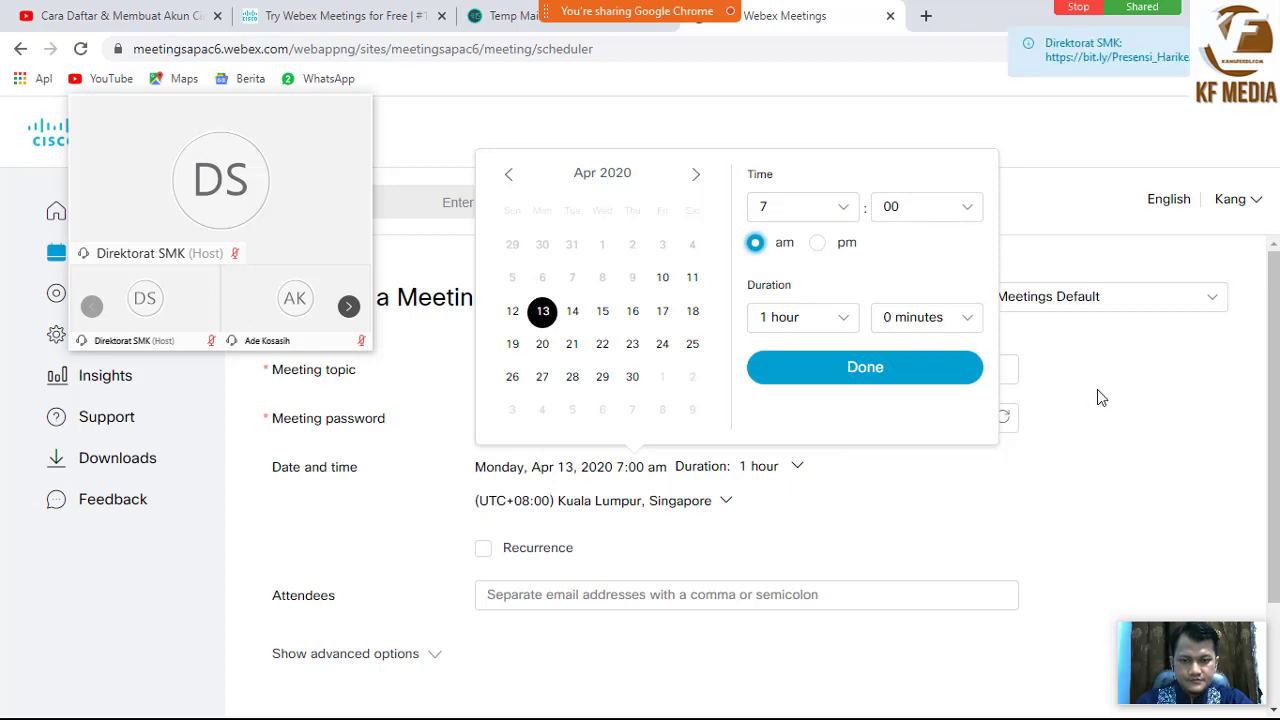
{"action": "left_click", "coordinate": [835, 325]}
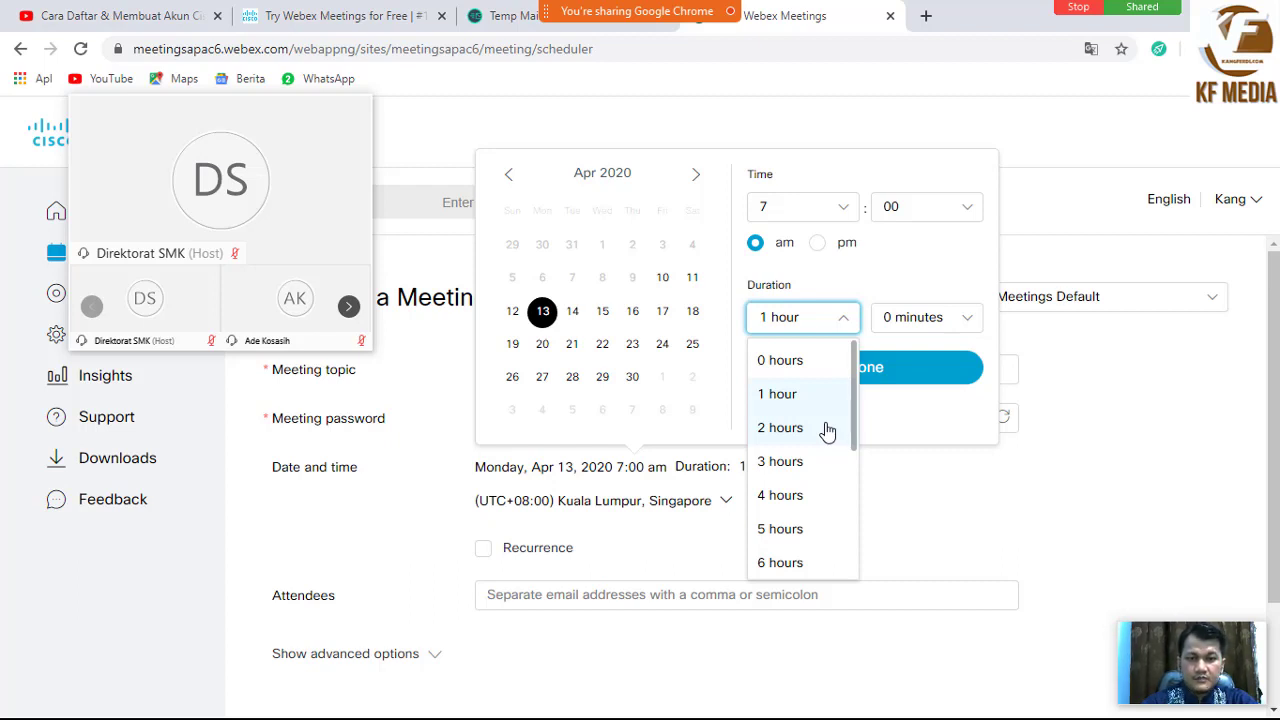
- Set the duration to 18 hours and confirm the date and time settings with Done
{"action": "scroll", "coordinate": [827, 430], "scroll_direction": "down", "scroll_amount": 3}
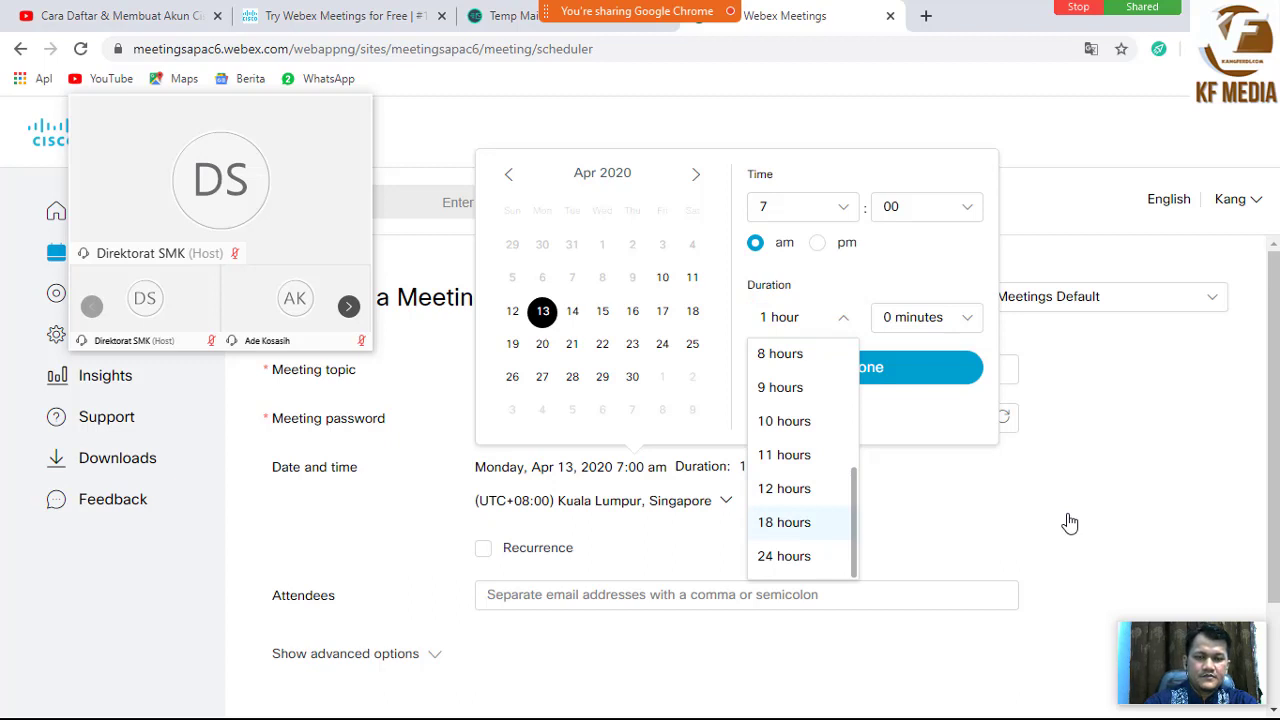
{"action": "key", "text": "Return"}
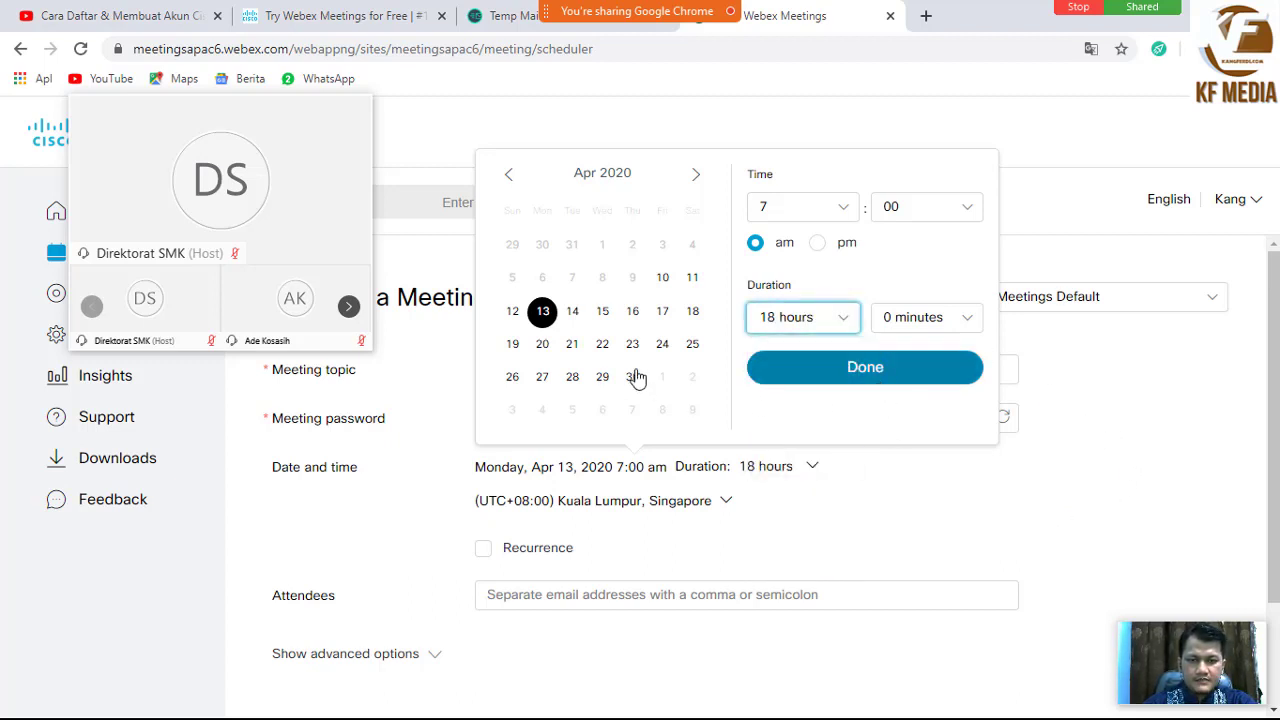
{"action": "left_click", "coordinate": [853, 374]}
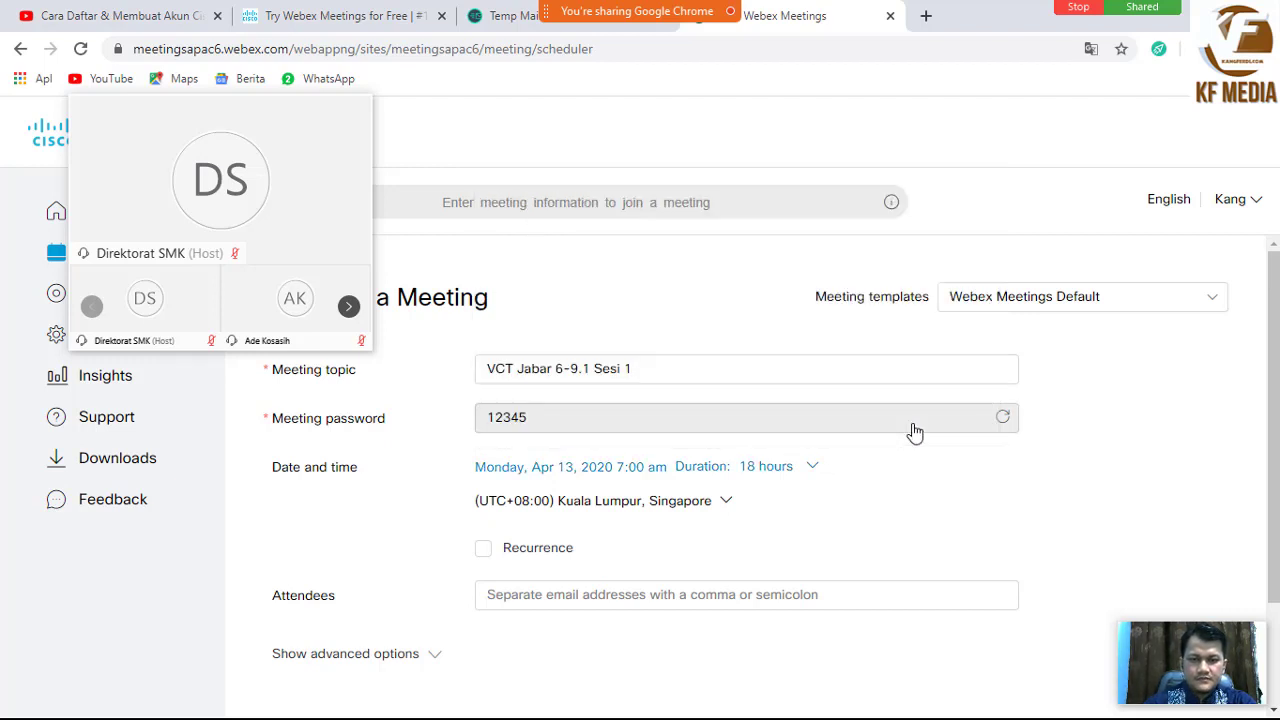
- Change the time zone from (UTC+08:00) Kuala Lumpur, Singapore to (UTC+07:00) Bangkok, Hanoi, Jakarta
{"action": "scroll", "coordinate": [897, 538], "scroll_direction": "down", "scroll_amount": 1}
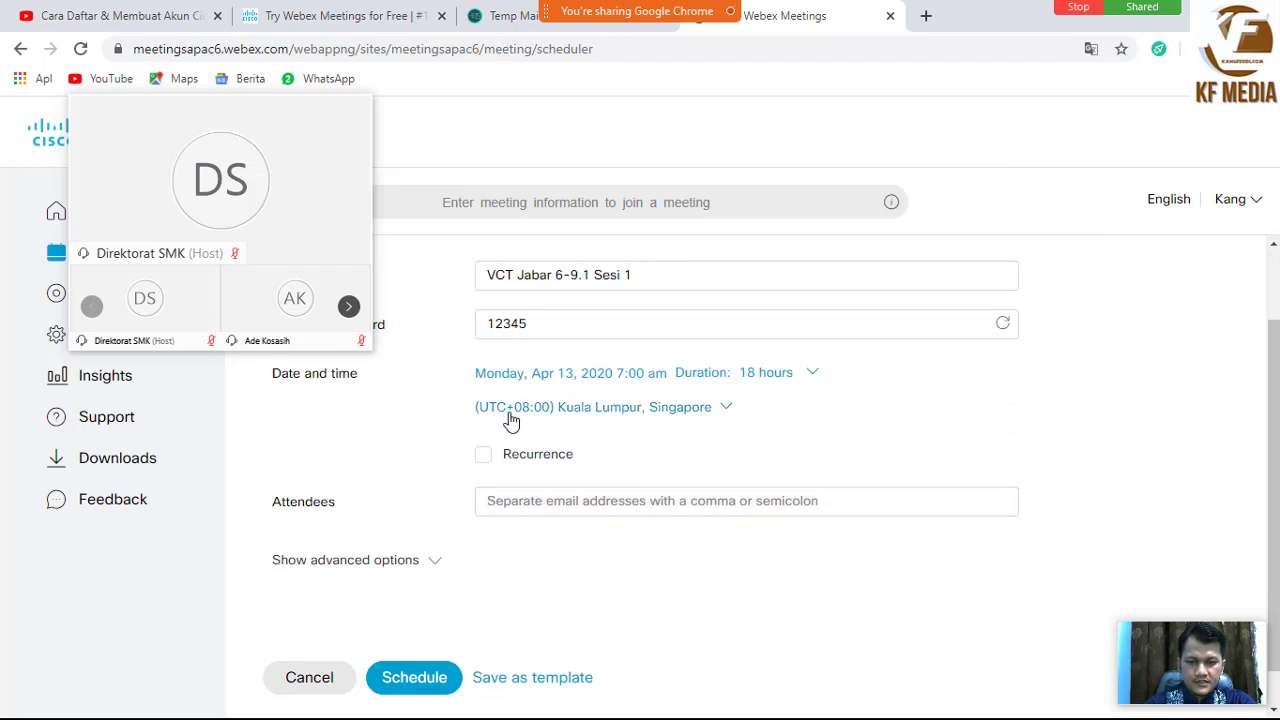
{"action": "left_click", "coordinate": [603, 420]}
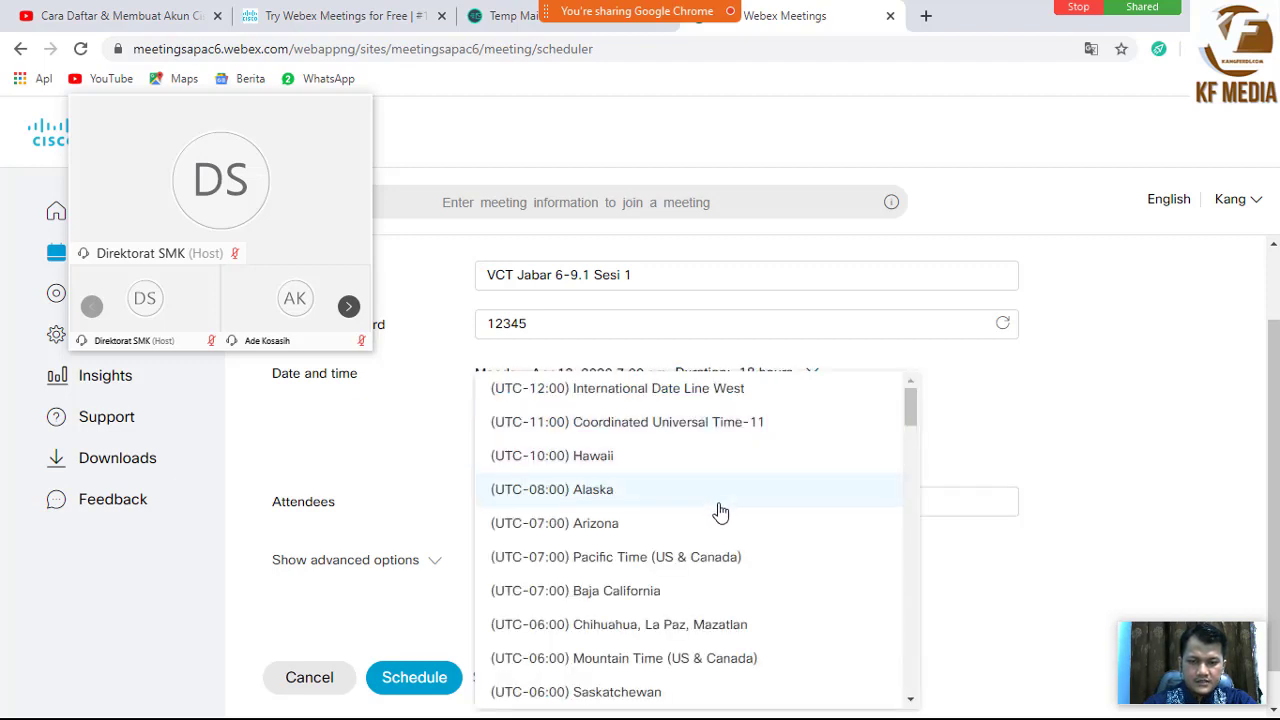
{"action": "scroll", "coordinate": [720, 512], "scroll_direction": "down", "scroll_amount": 2}
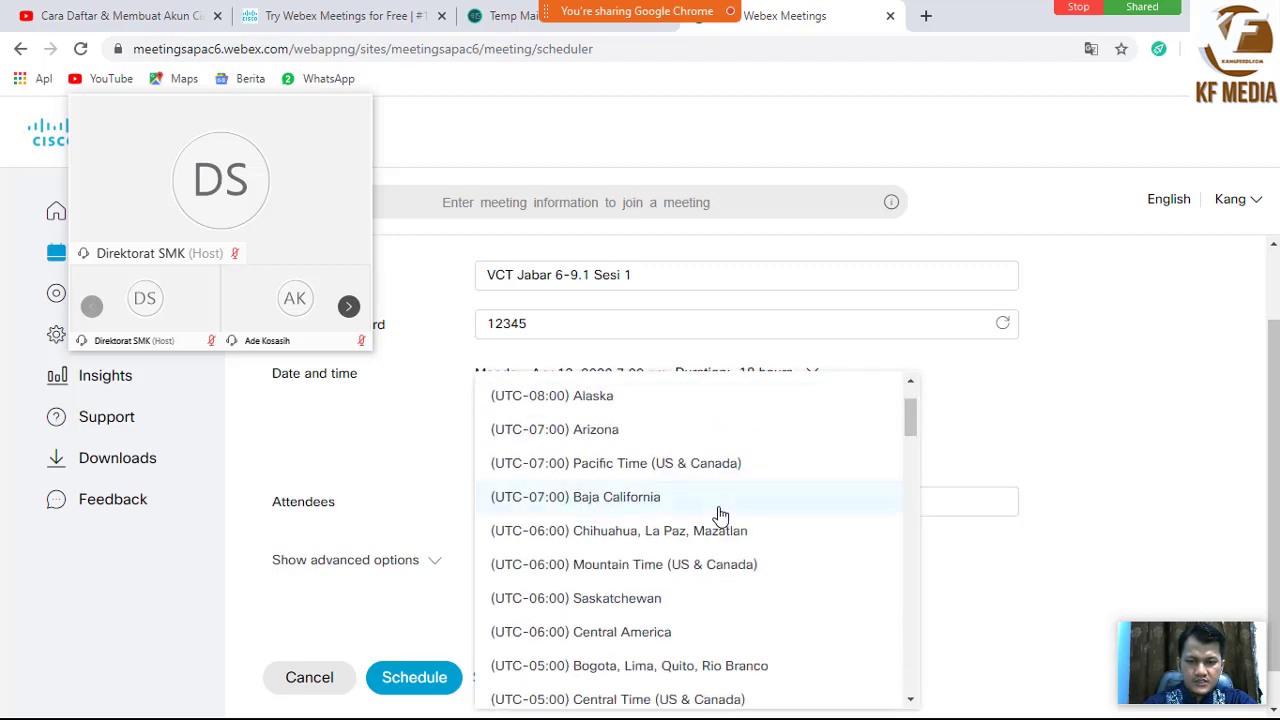
{"action": "scroll", "coordinate": [720, 515], "scroll_direction": "down", "scroll_amount": 8}
{"action": "scroll", "coordinate": [720, 515], "scroll_direction": "down", "scroll_amount": 12}
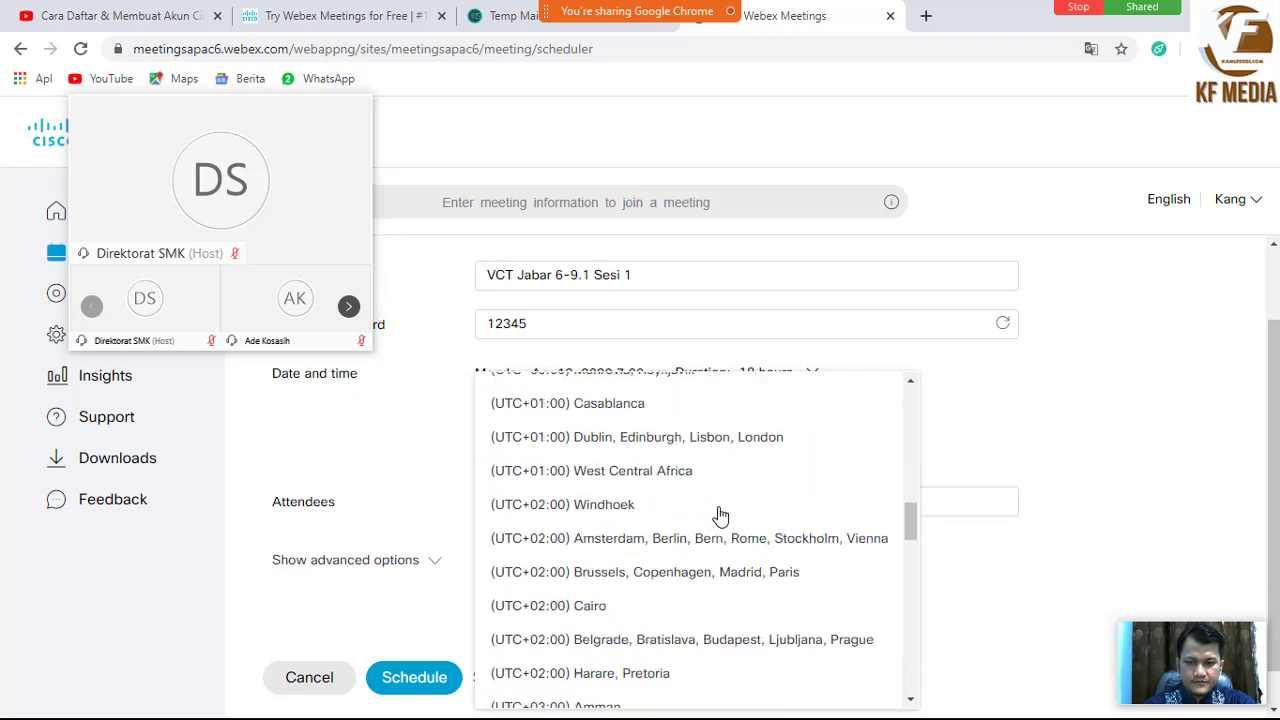
{"action": "scroll", "coordinate": [720, 515], "scroll_direction": "up", "scroll_amount": 2}
{"action": "scroll", "coordinate": [720, 515], "scroll_direction": "down", "scroll_amount": 10}
{"action": "scroll", "coordinate": [720, 515], "scroll_direction": "down", "scroll_amount": 5}
{"action": "scroll", "coordinate": [710, 526], "scroll_direction": "down", "scroll_amount": 4}
{"action": "scroll", "coordinate": [708, 520], "scroll_direction": "up", "scroll_amount": 2}
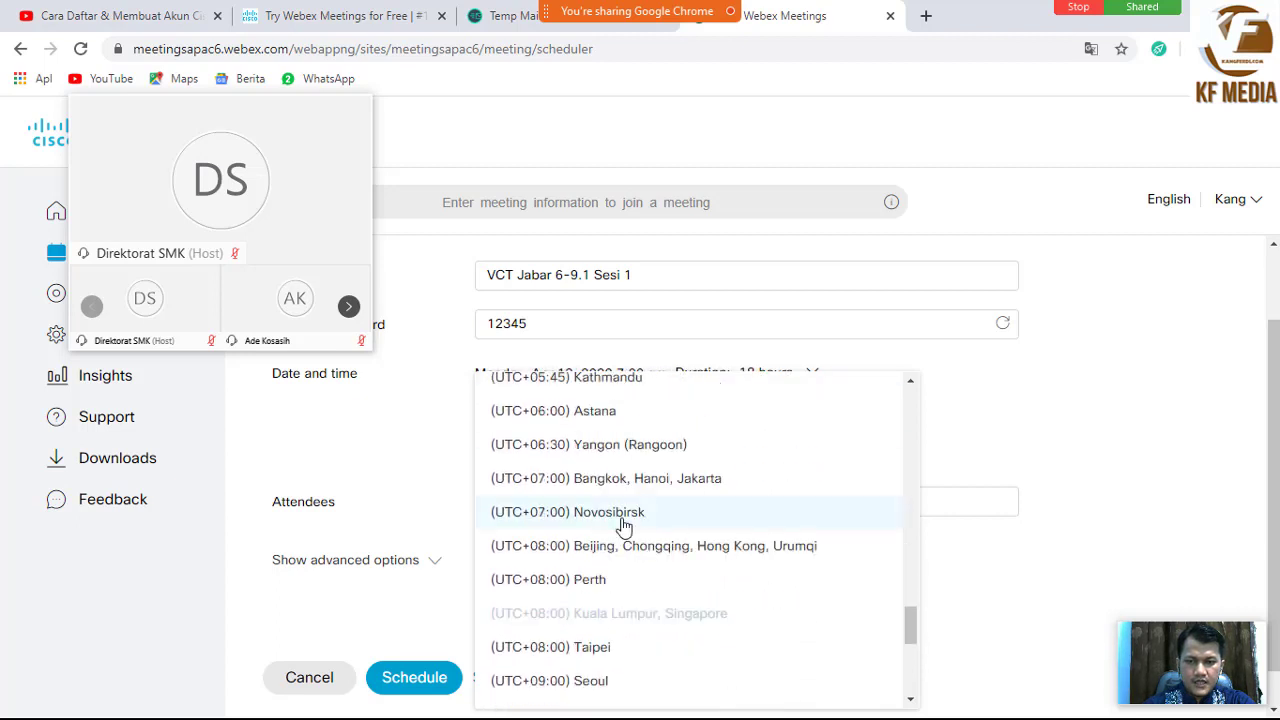
{"action": "left_click", "coordinate": [651, 484]}
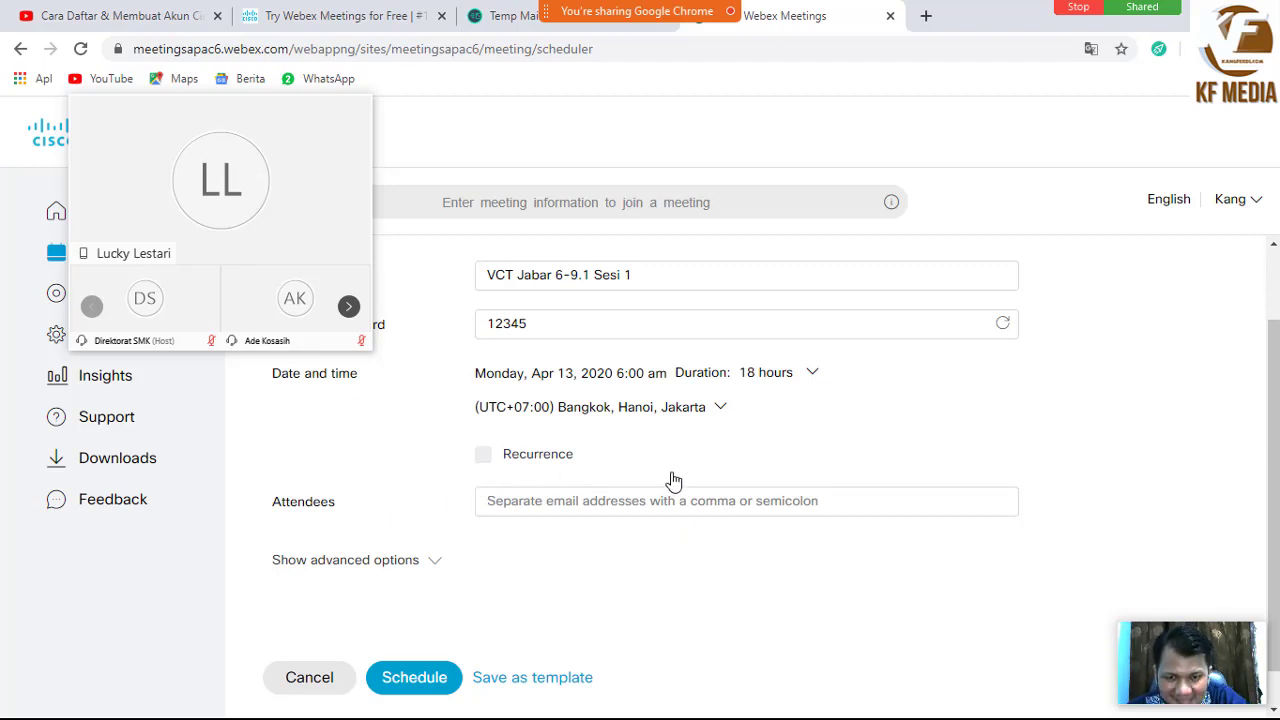
- Scroll down the form showing the meeting now starting Monday, Apr 13, 2020 6:00 am
{"action": "scroll", "coordinate": [796, 514], "scroll_direction": "down", "scroll_amount": 1}
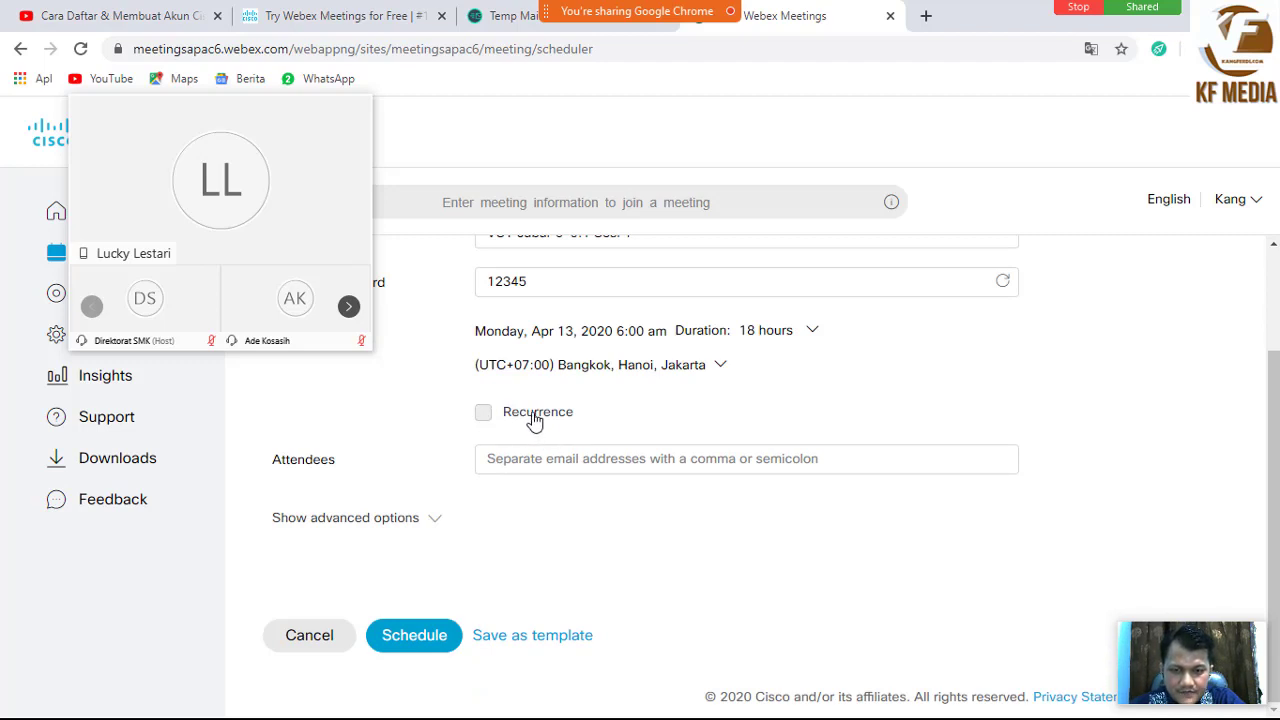
{"action": "left_click", "coordinate": [535, 423]}
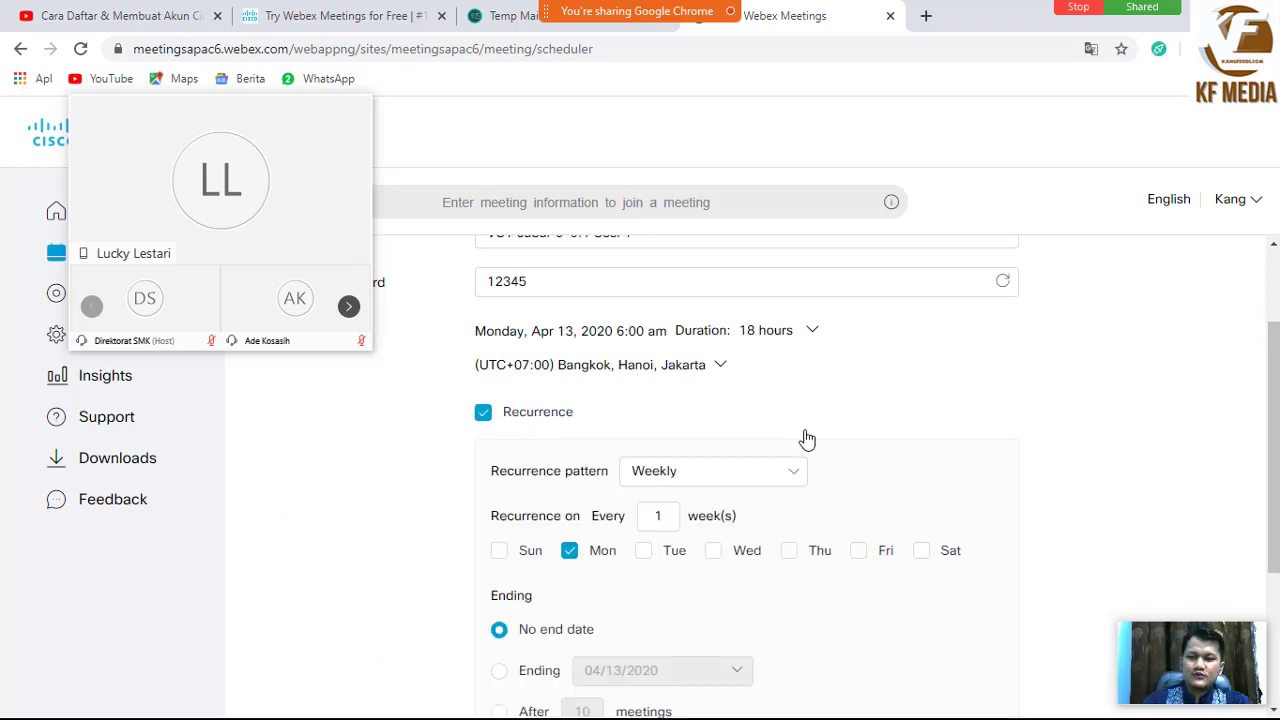
{"action": "key", "text": "space"}
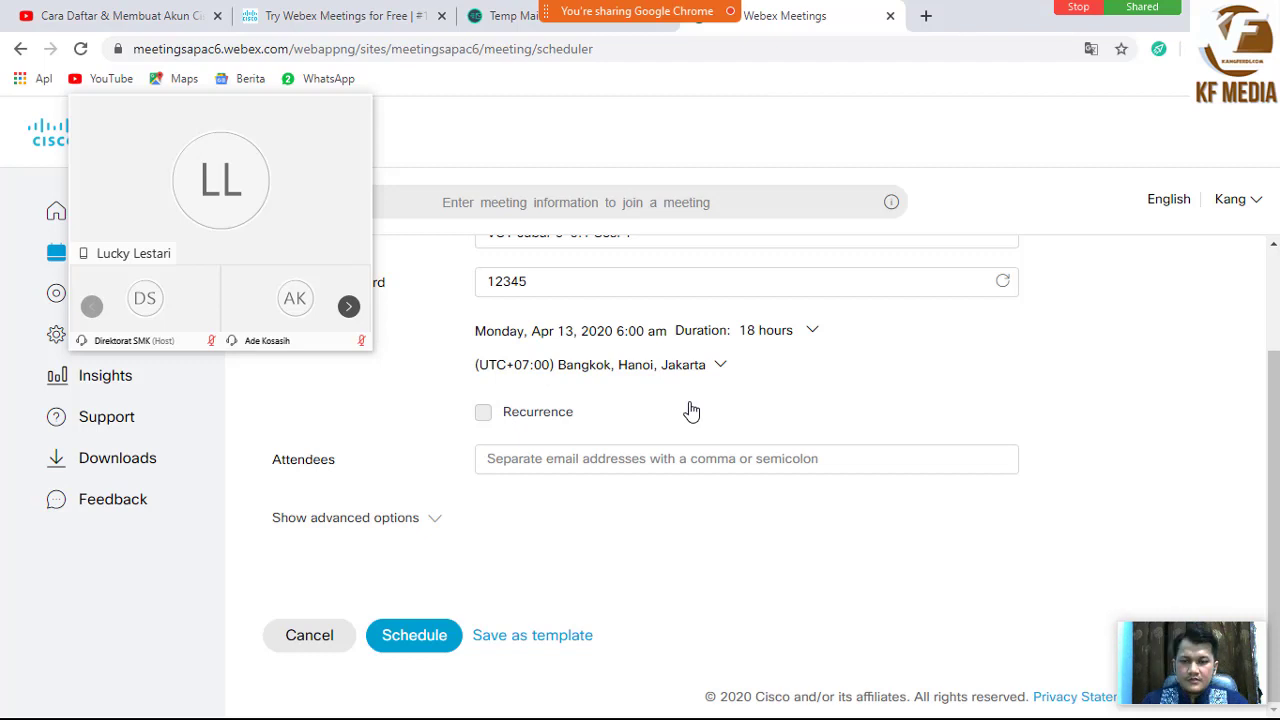
{"action": "key", "text": "space"}
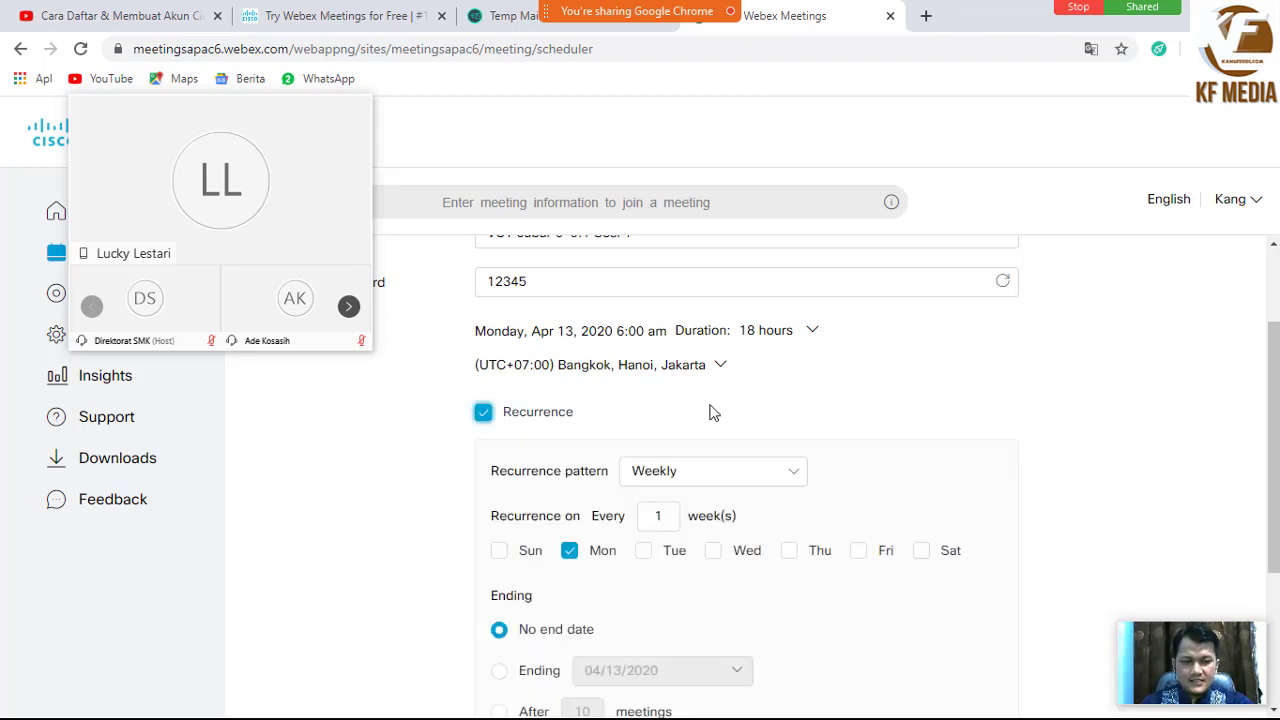
{"action": "scroll", "coordinate": [755, 432], "scroll_direction": "down", "scroll_amount": 1}
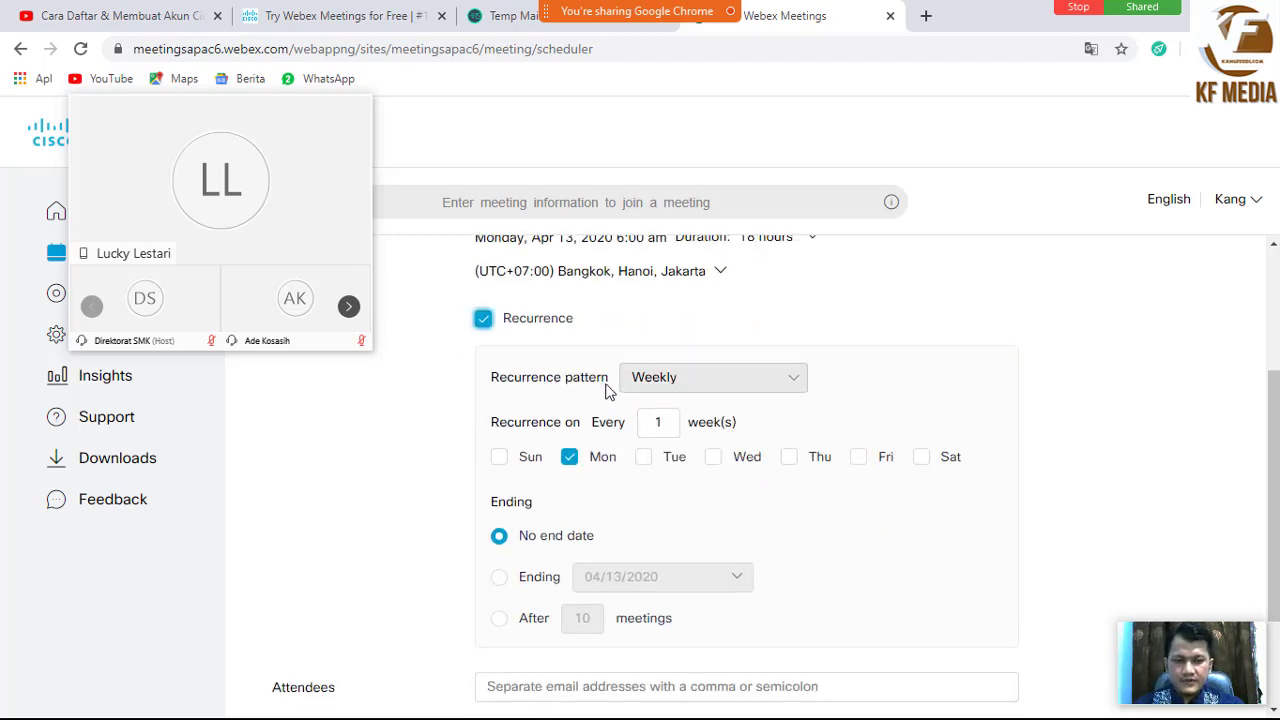
- Switch the recurrence pattern from weekly on Mondays to Daily, every 1 day
{"action": "left_click", "coordinate": [794, 385]}
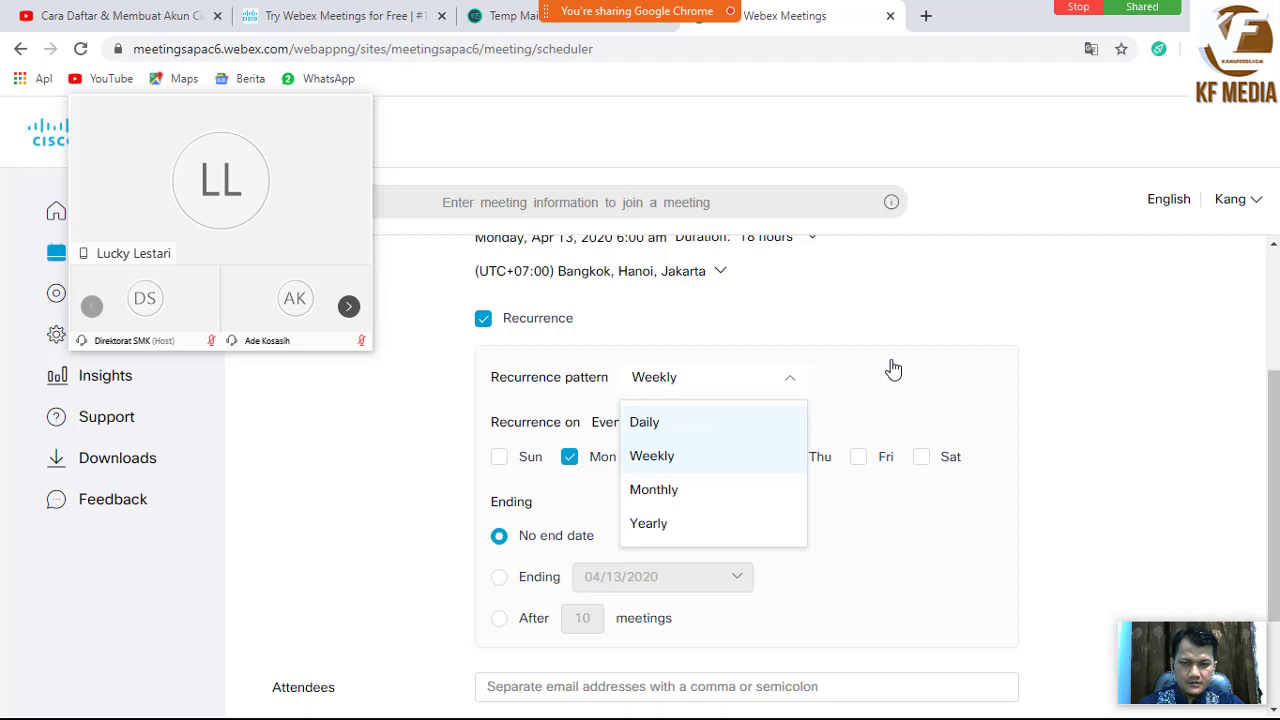
{"action": "key", "text": "Return"}
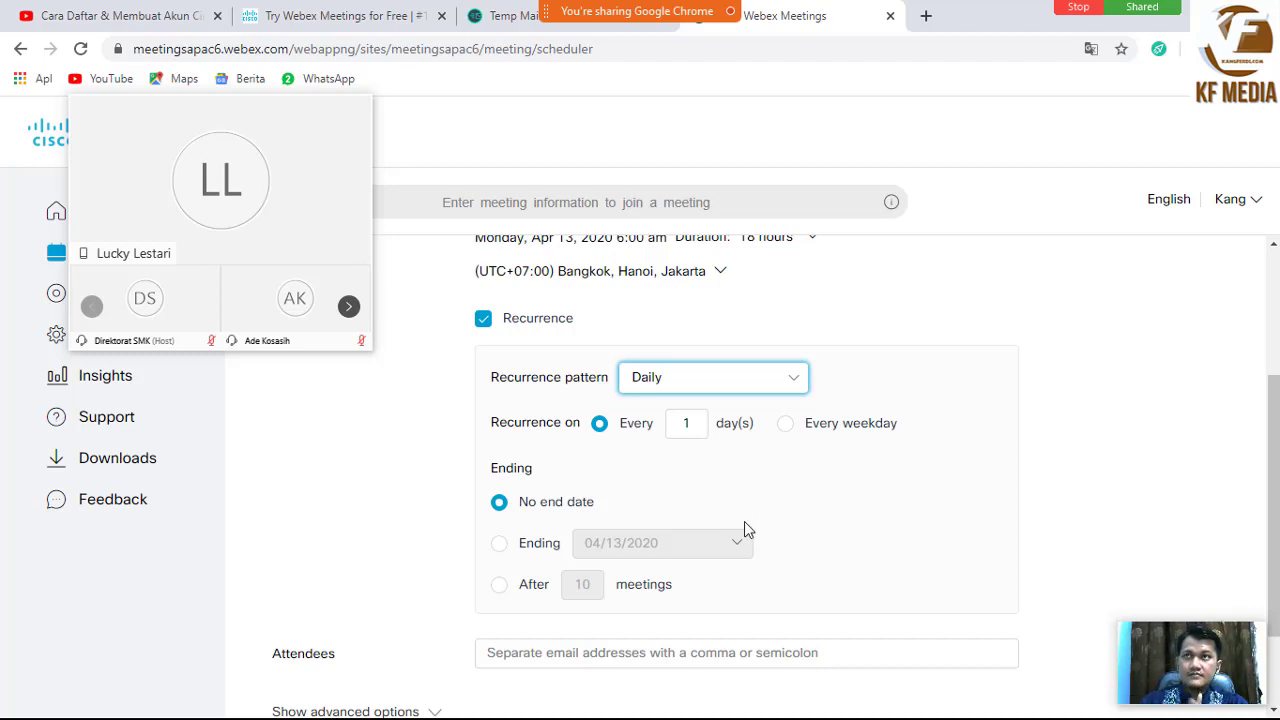
{"action": "scroll", "coordinate": [806, 518], "scroll_direction": "down", "scroll_amount": 1}
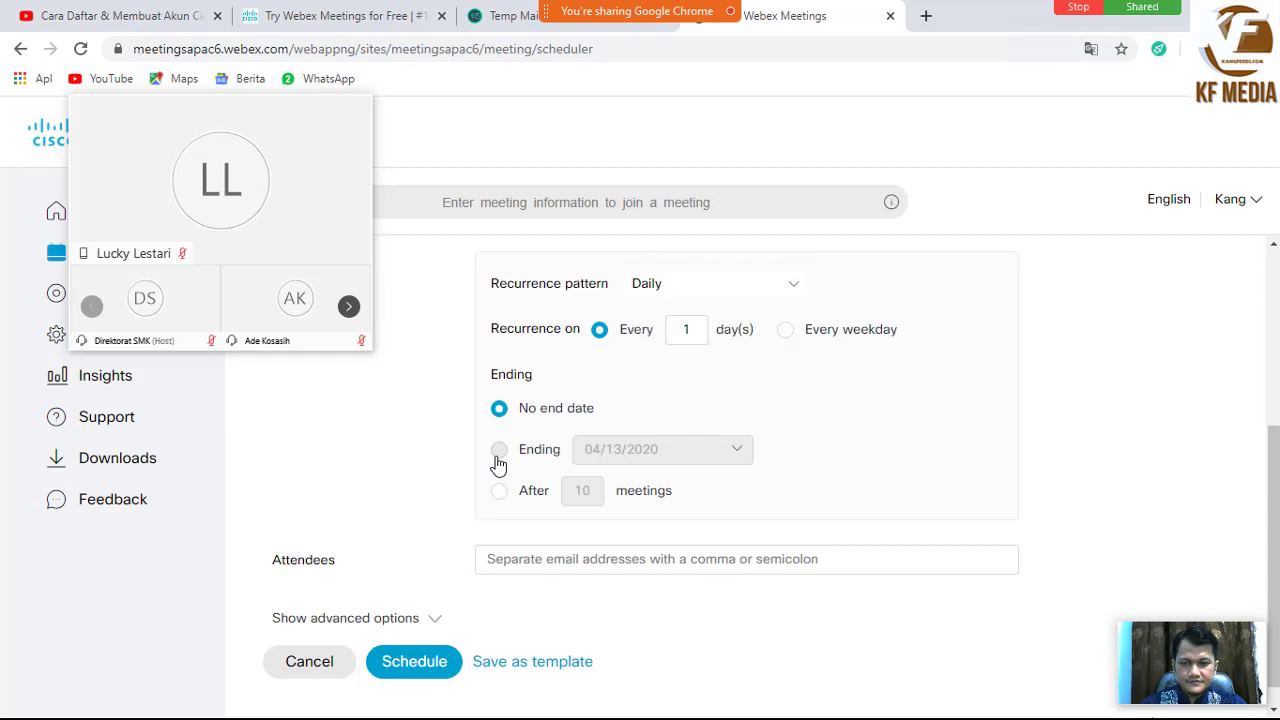
- Make the daily series end on a set date of April 26, 2020
{"action": "left_click", "coordinate": [498, 458]}
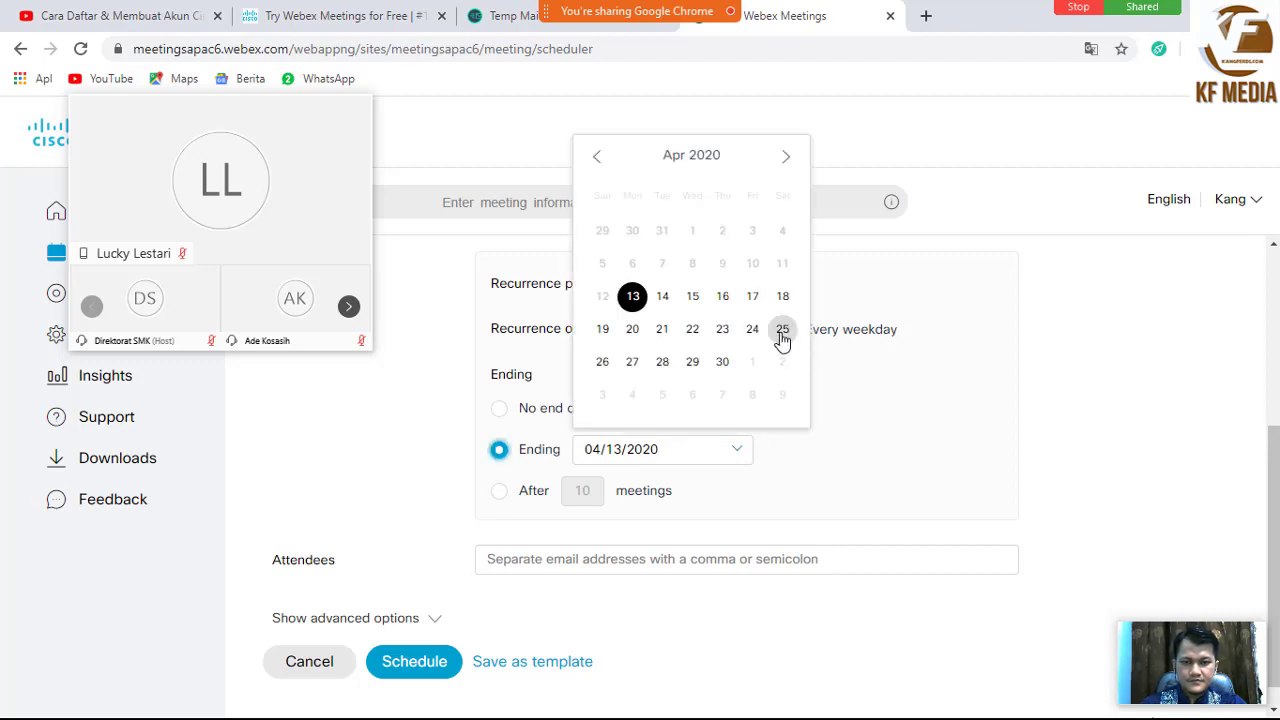
{"action": "left_click", "coordinate": [604, 366]}
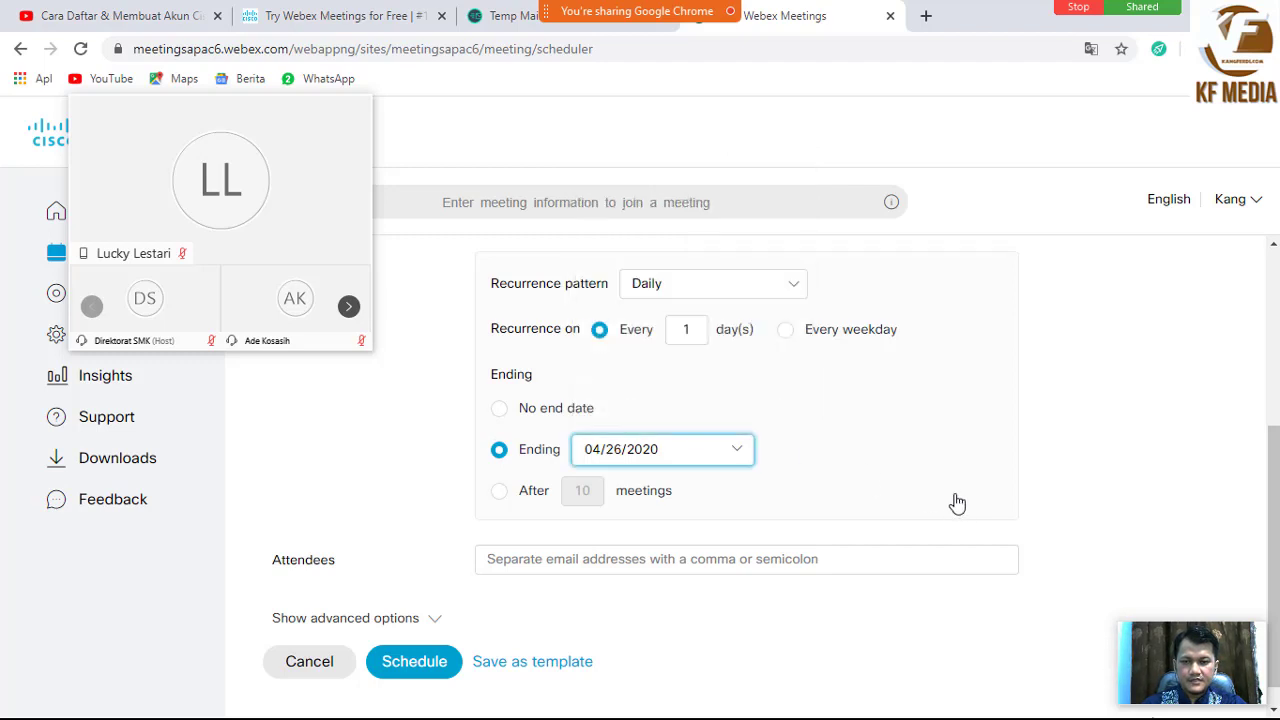
{"action": "scroll", "coordinate": [915, 505], "scroll_direction": "down", "scroll_amount": 1}
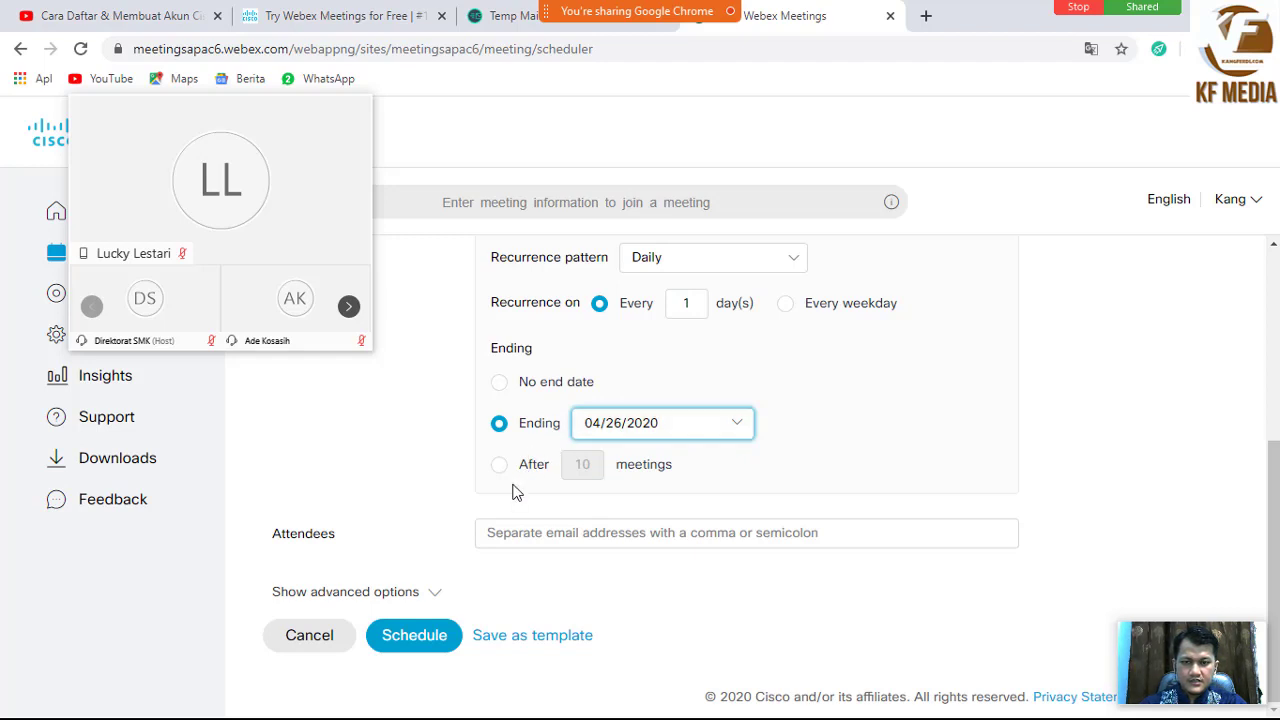
- Try the No end date and After options, then restore the 04/26/2020 end date
{"action": "left_click", "coordinate": [500, 385]}
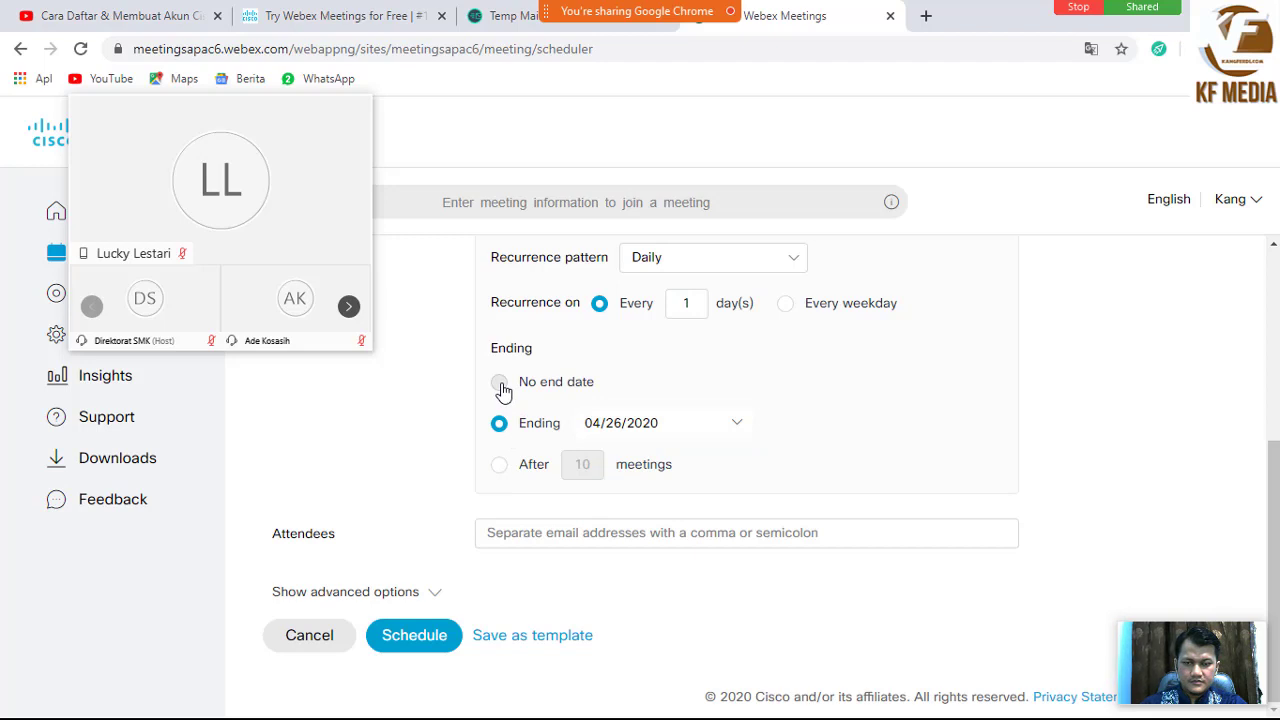
{"action": "left_click", "coordinate": [500, 386]}
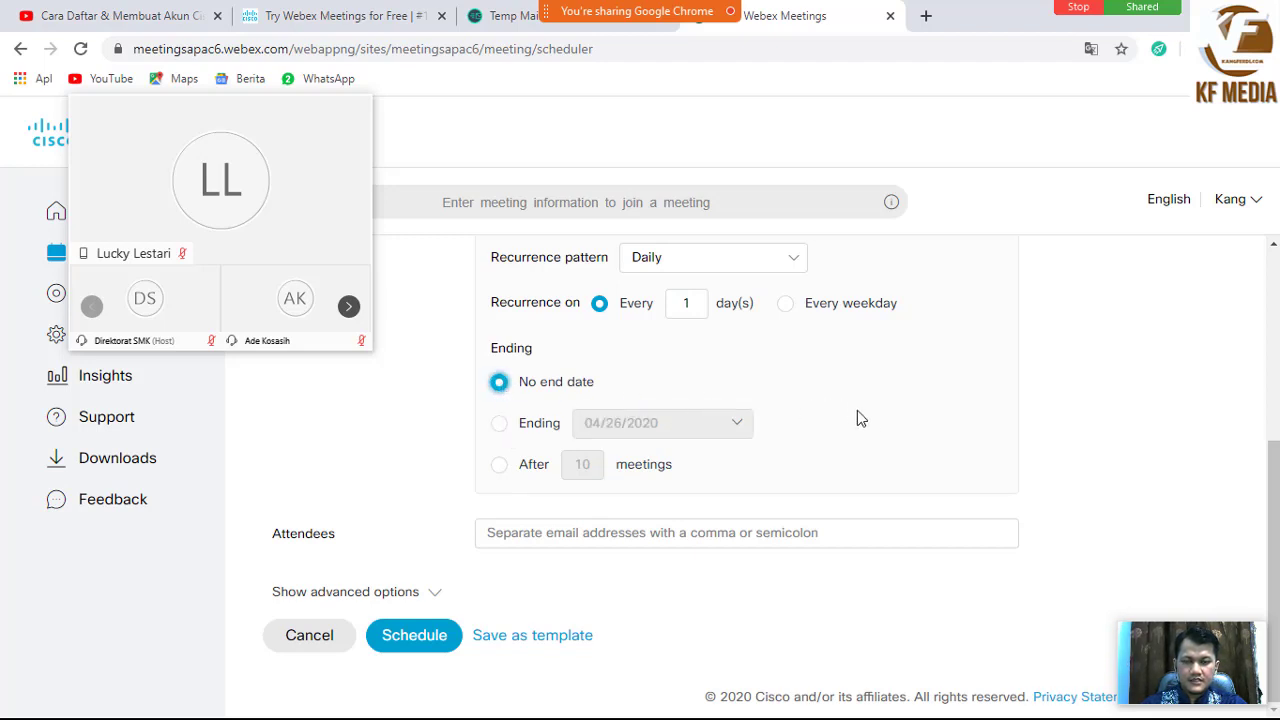
{"action": "scroll", "coordinate": [878, 444], "scroll_direction": "up", "scroll_amount": 1}
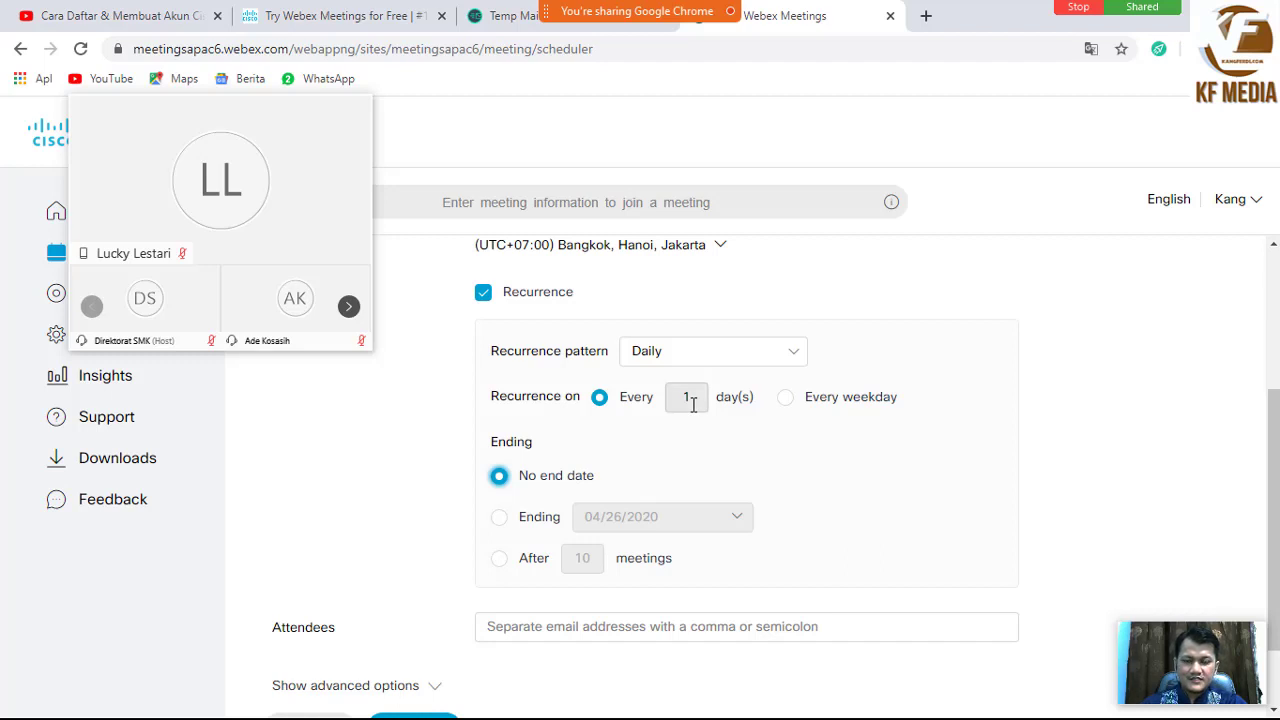
{"action": "scroll", "coordinate": [693, 404], "scroll_direction": "up", "scroll_amount": 3}
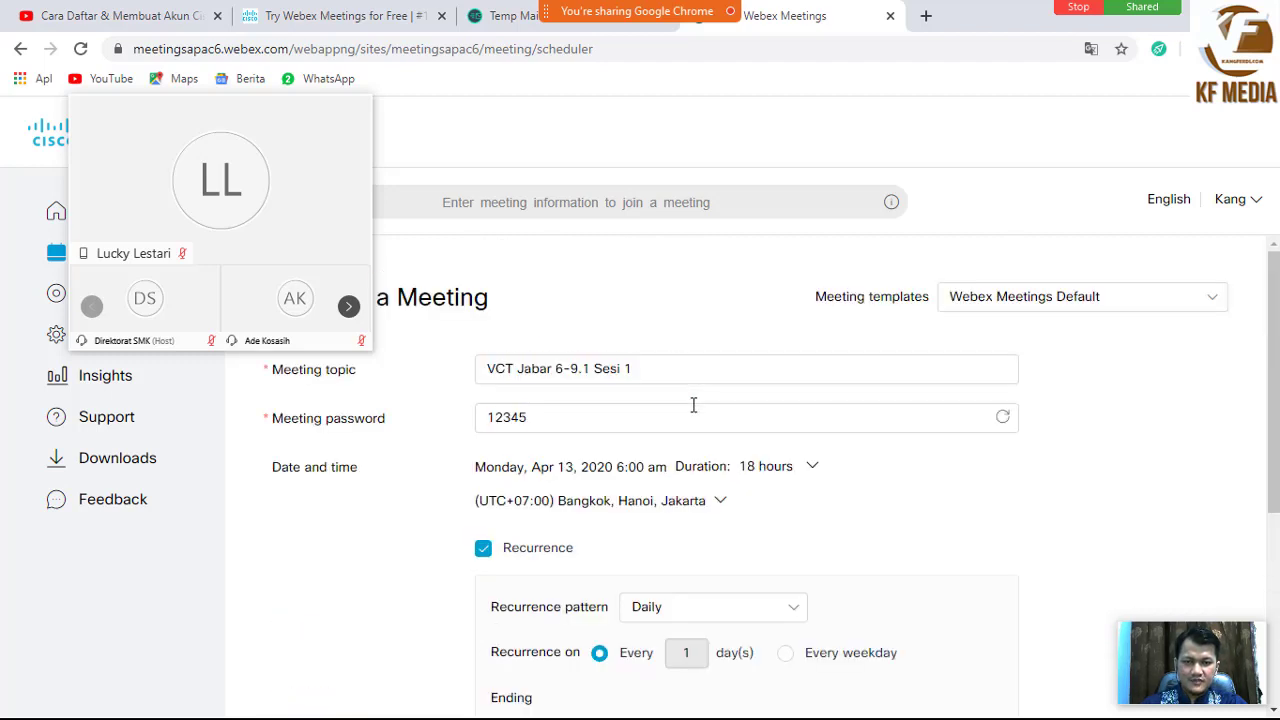
{"action": "scroll", "coordinate": [693, 404], "scroll_direction": "down", "scroll_amount": 2}
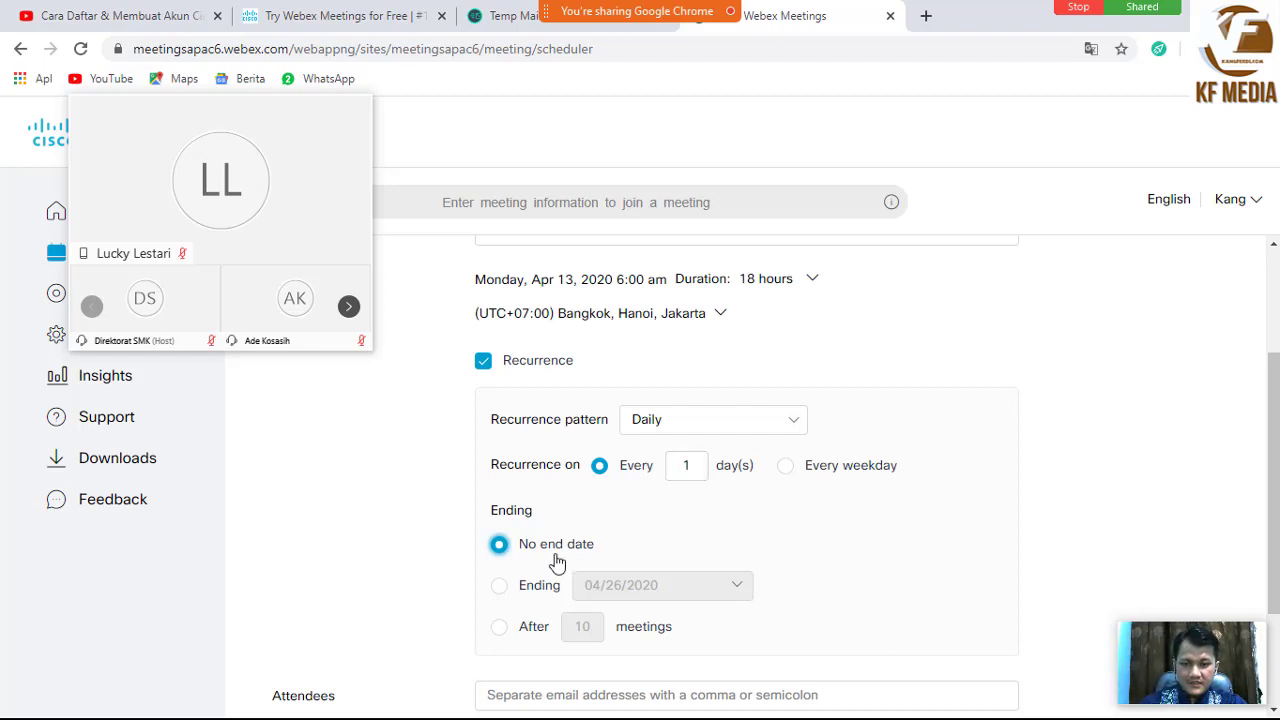
{"action": "scroll", "coordinate": [740, 555], "scroll_direction": "down", "scroll_amount": 2}
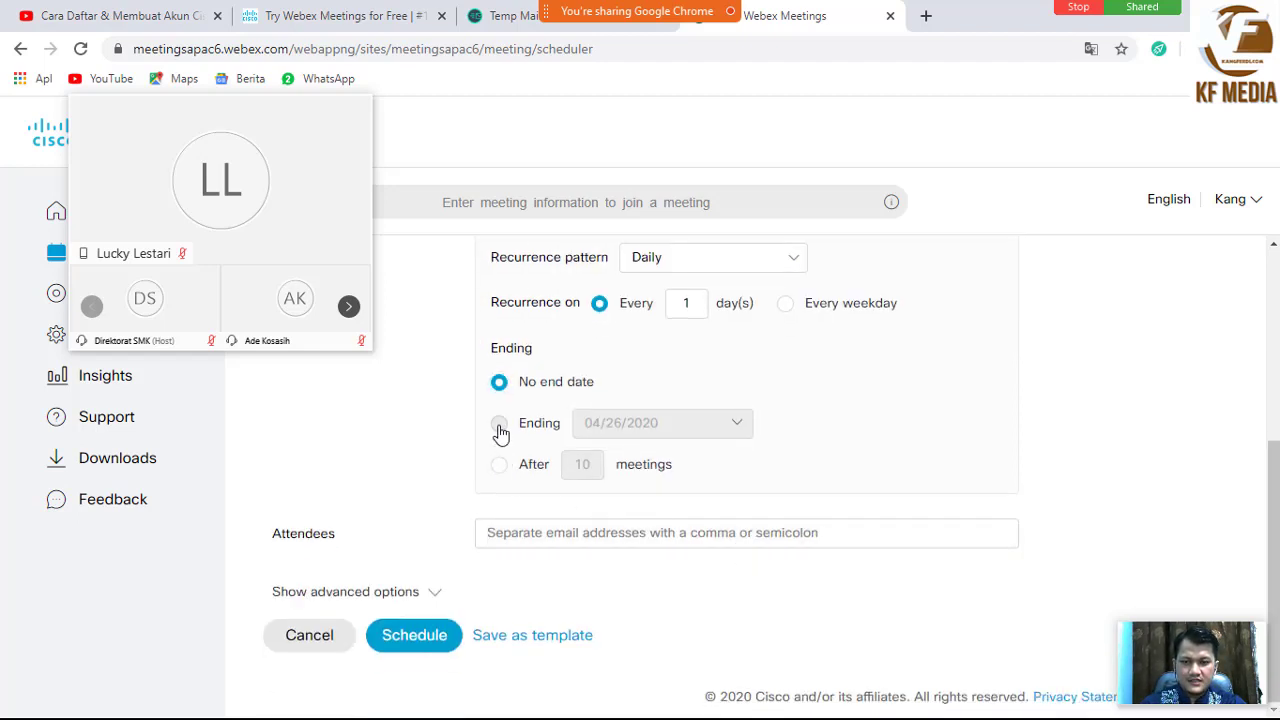
{"action": "left_click", "coordinate": [499, 425]}
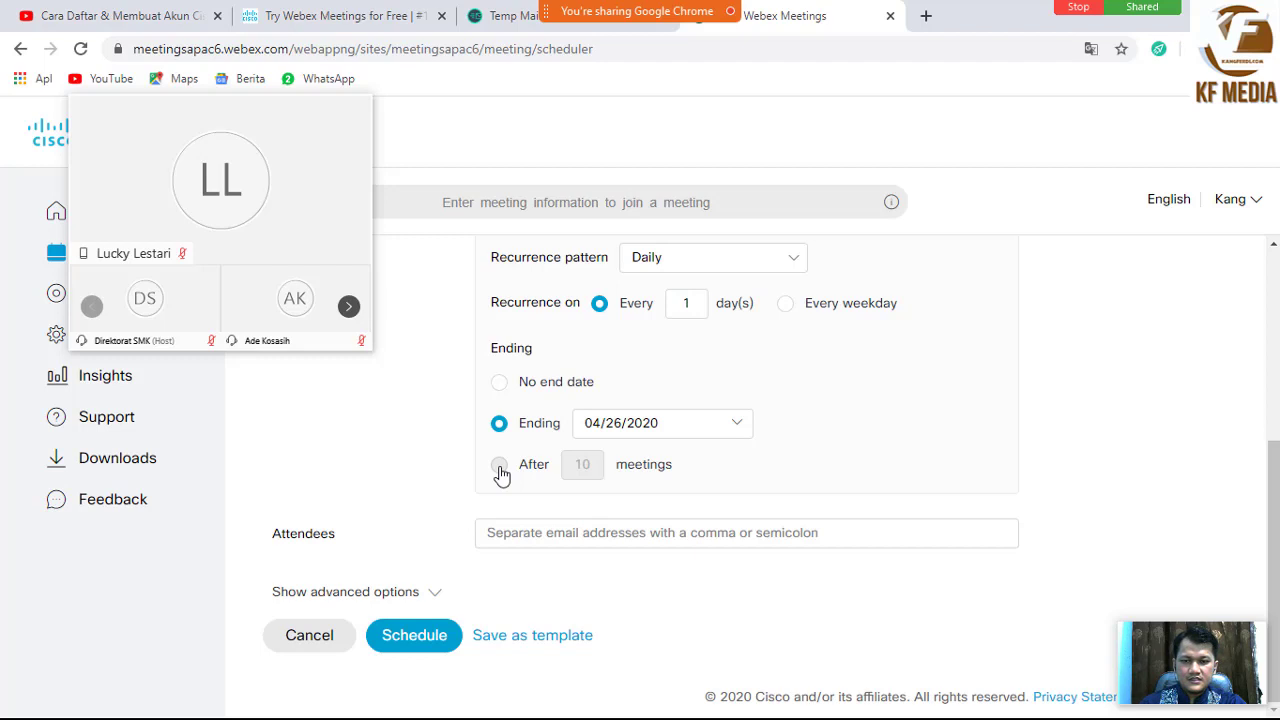
{"action": "left_click", "coordinate": [499, 466]}
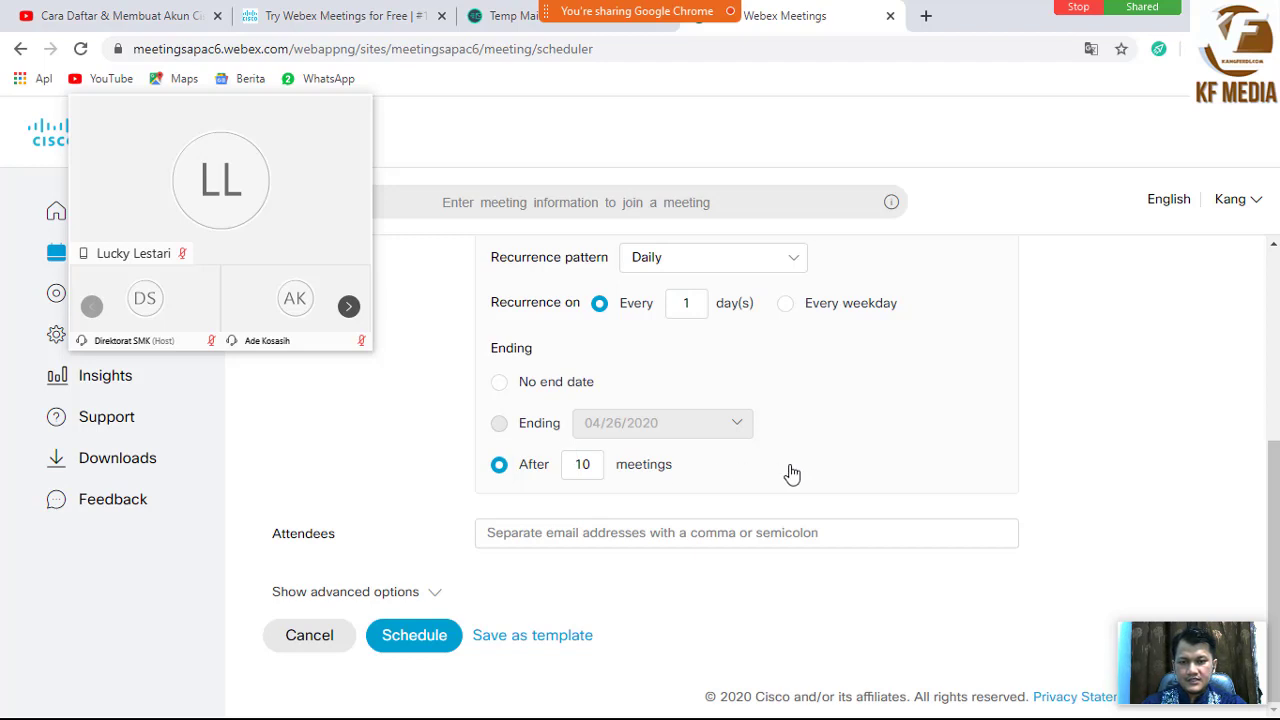
{"action": "key", "text": "Up"}
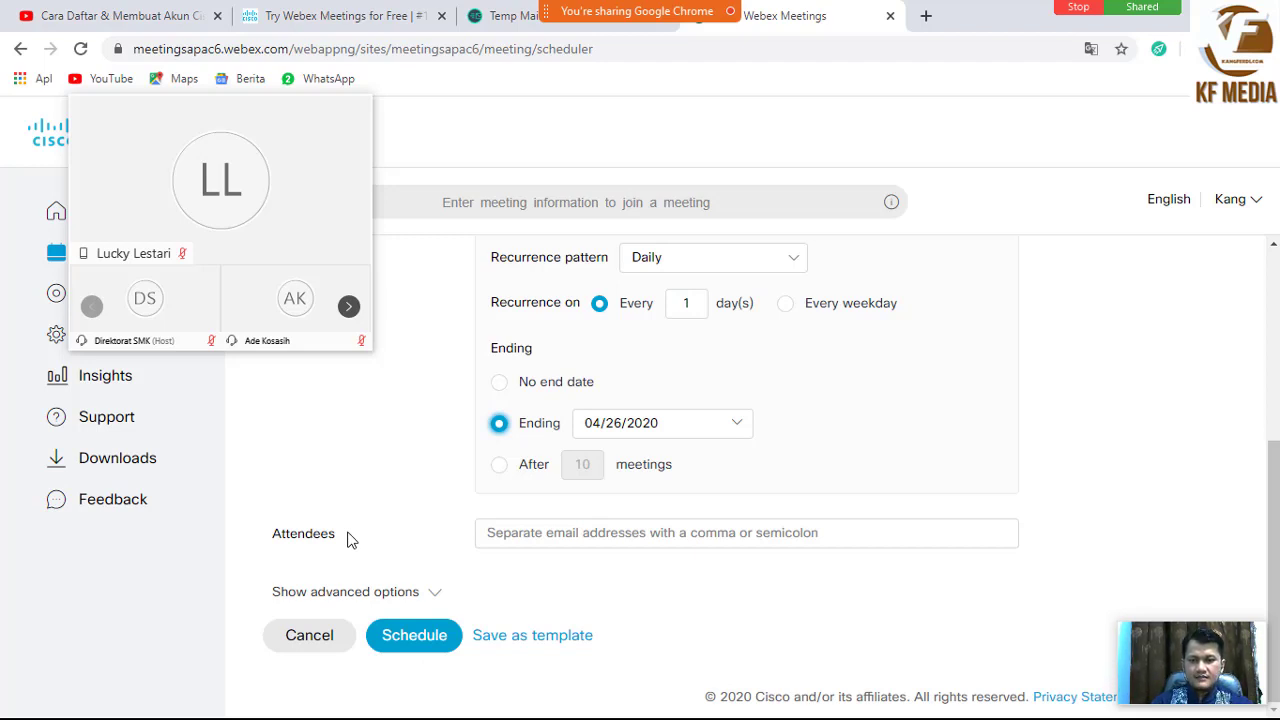
{"action": "left_click", "coordinate": [494, 525]}
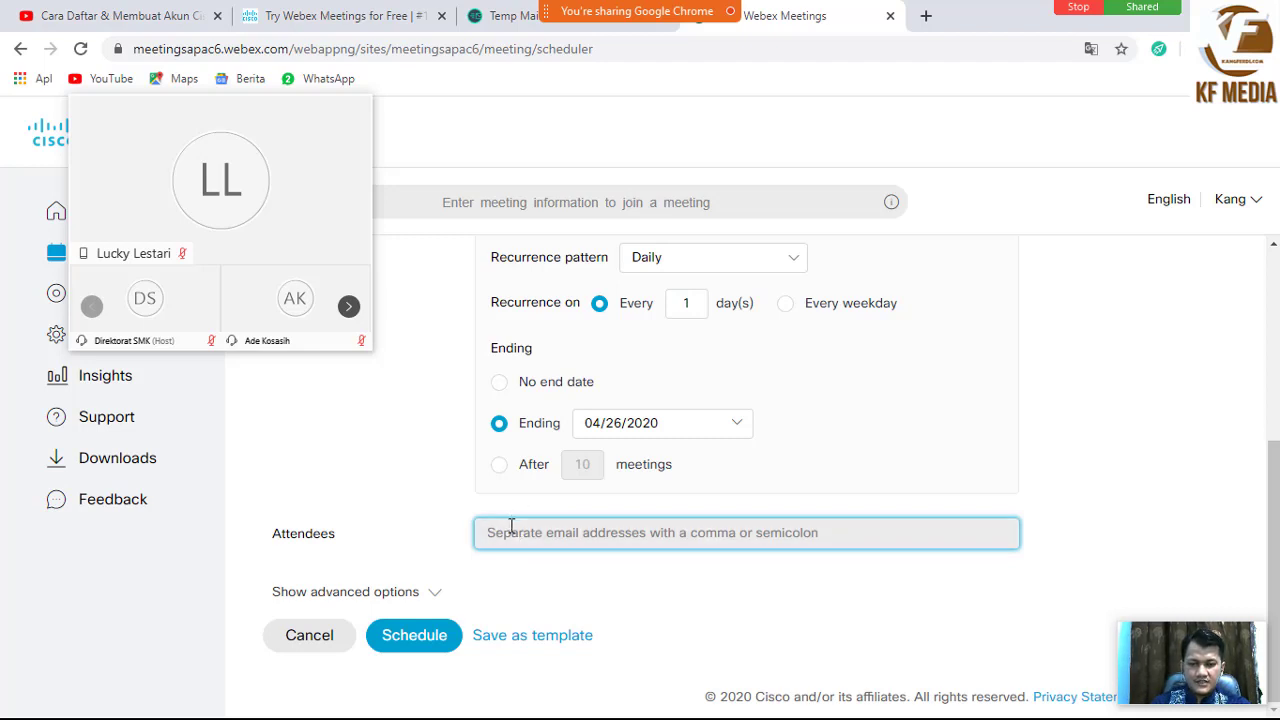
{"action": "left_click", "coordinate": [1169, 470]}
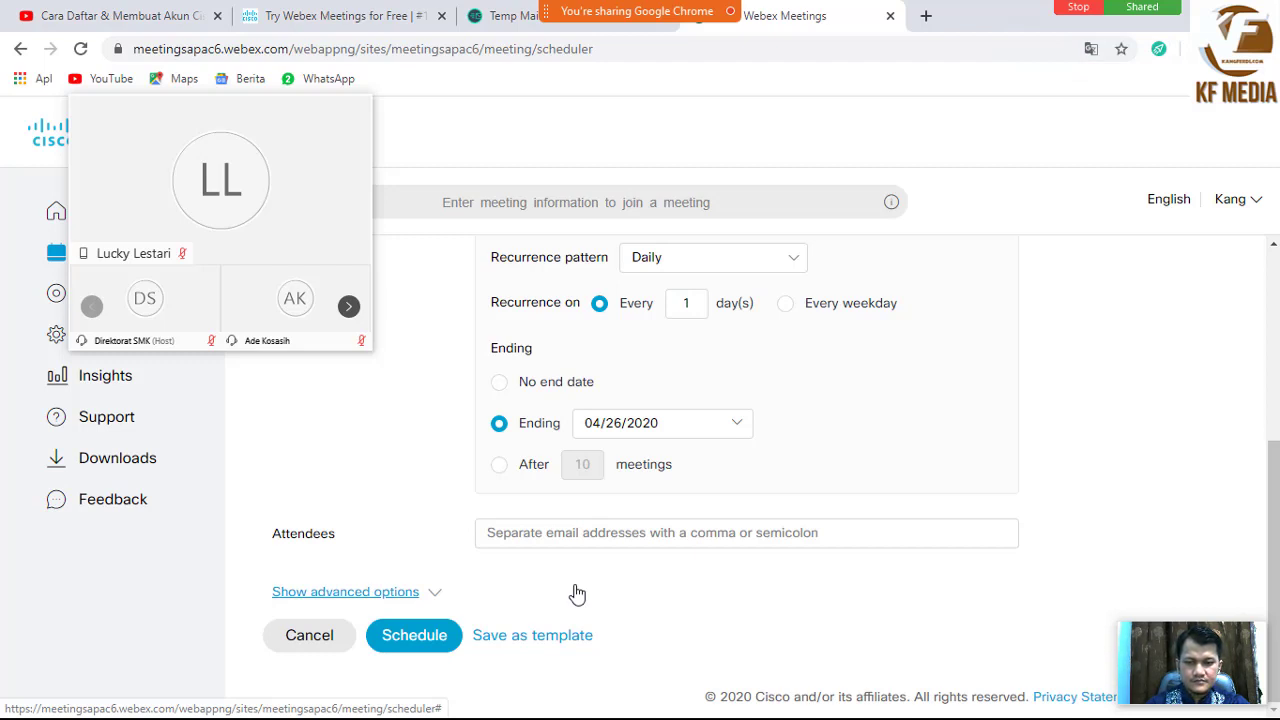
- Reveal the advanced Audio connection options and keep Webex Audio as the connection type
{"action": "left_click", "coordinate": [476, 585]}
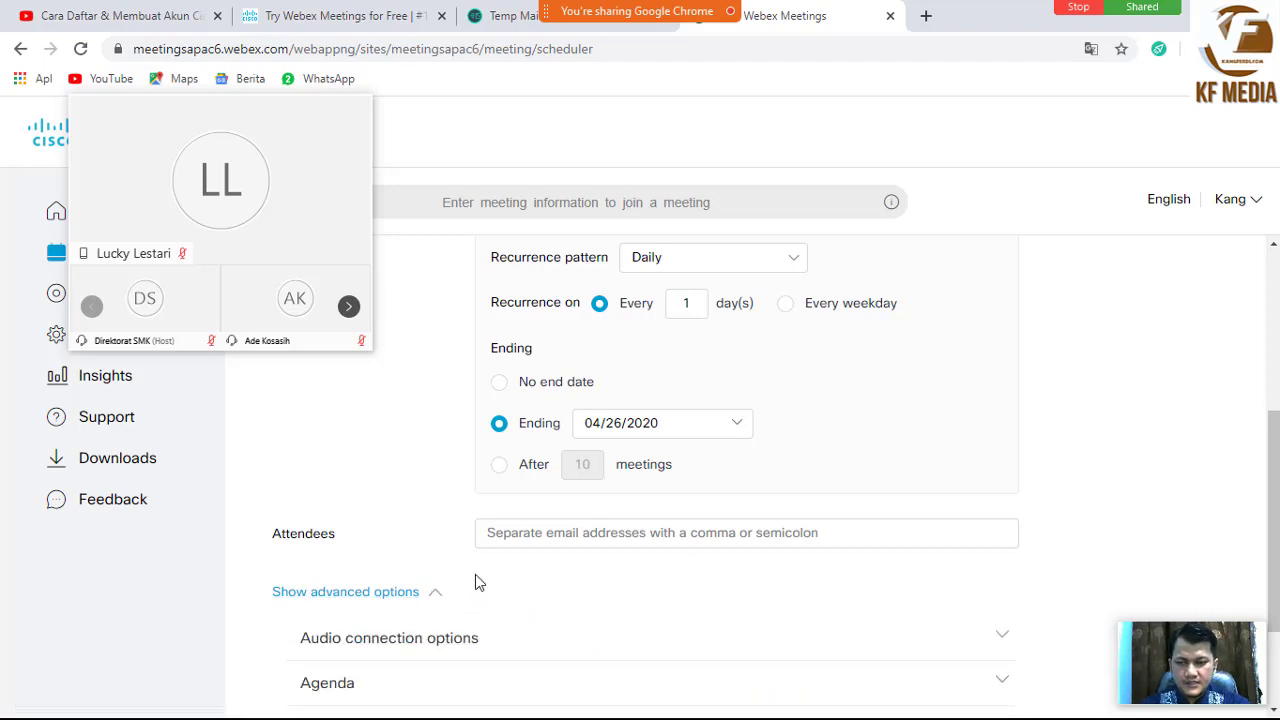
{"action": "scroll", "coordinate": [490, 580], "scroll_direction": "down", "scroll_amount": 2}
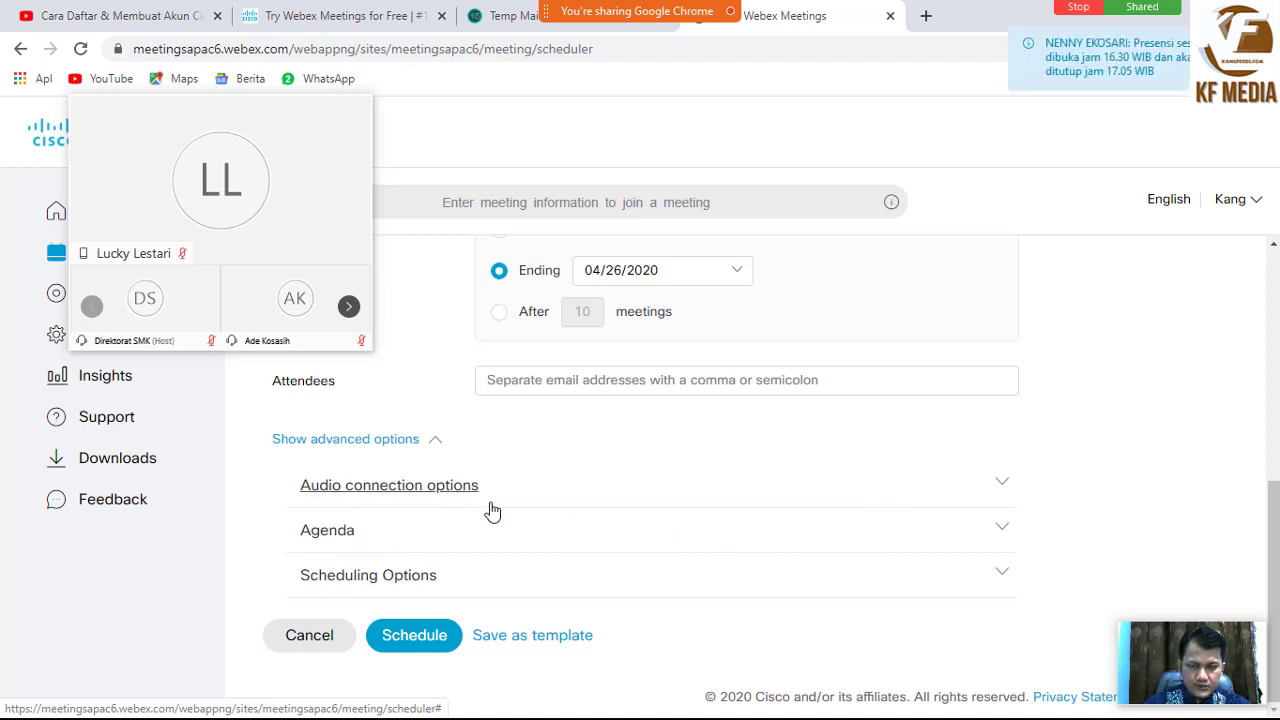
{"action": "left_click", "coordinate": [1004, 487]}
{"action": "left_click", "coordinate": [1004, 487]}
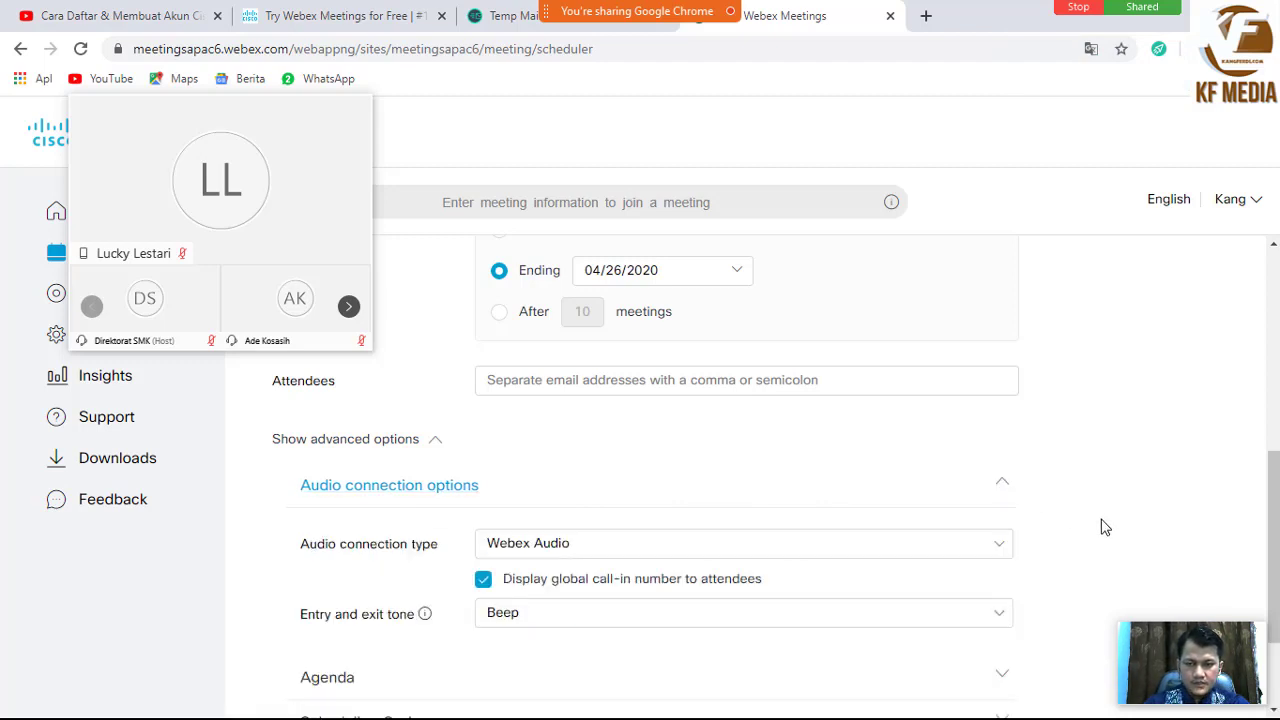
{"action": "scroll", "coordinate": [1040, 518], "scroll_direction": "down", "scroll_amount": 1}
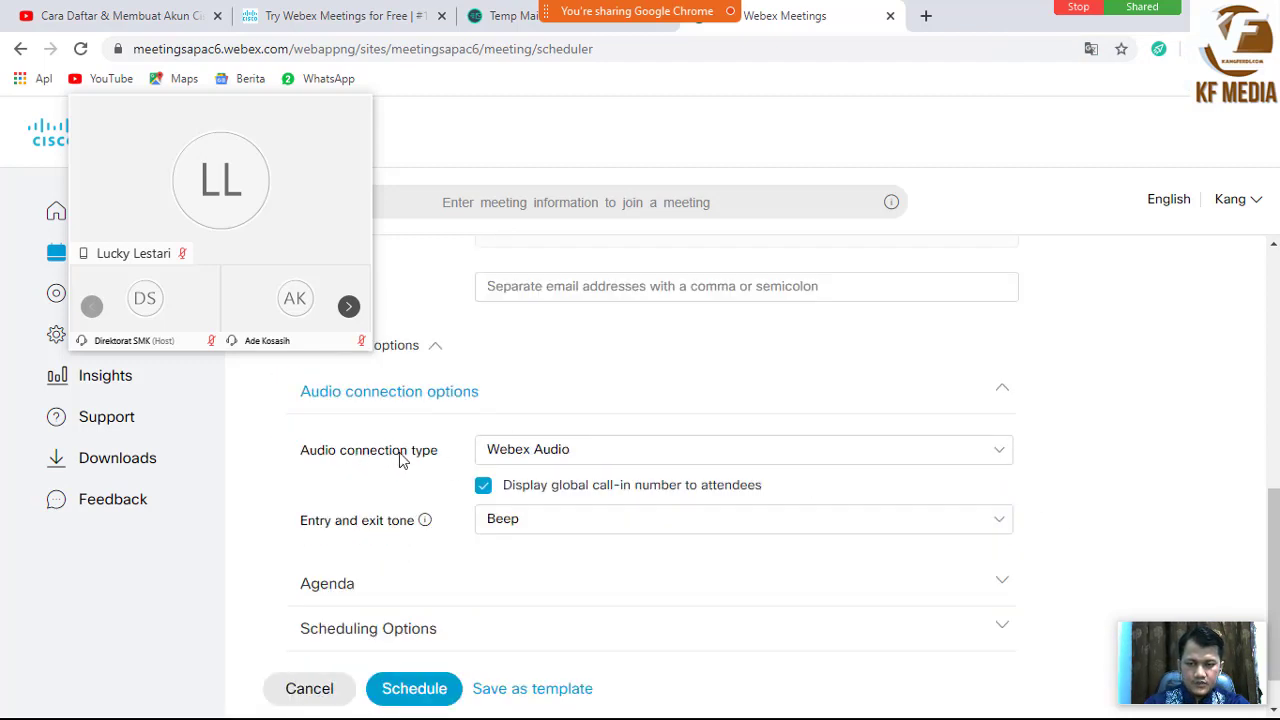
{"action": "left_click", "coordinate": [998, 455]}
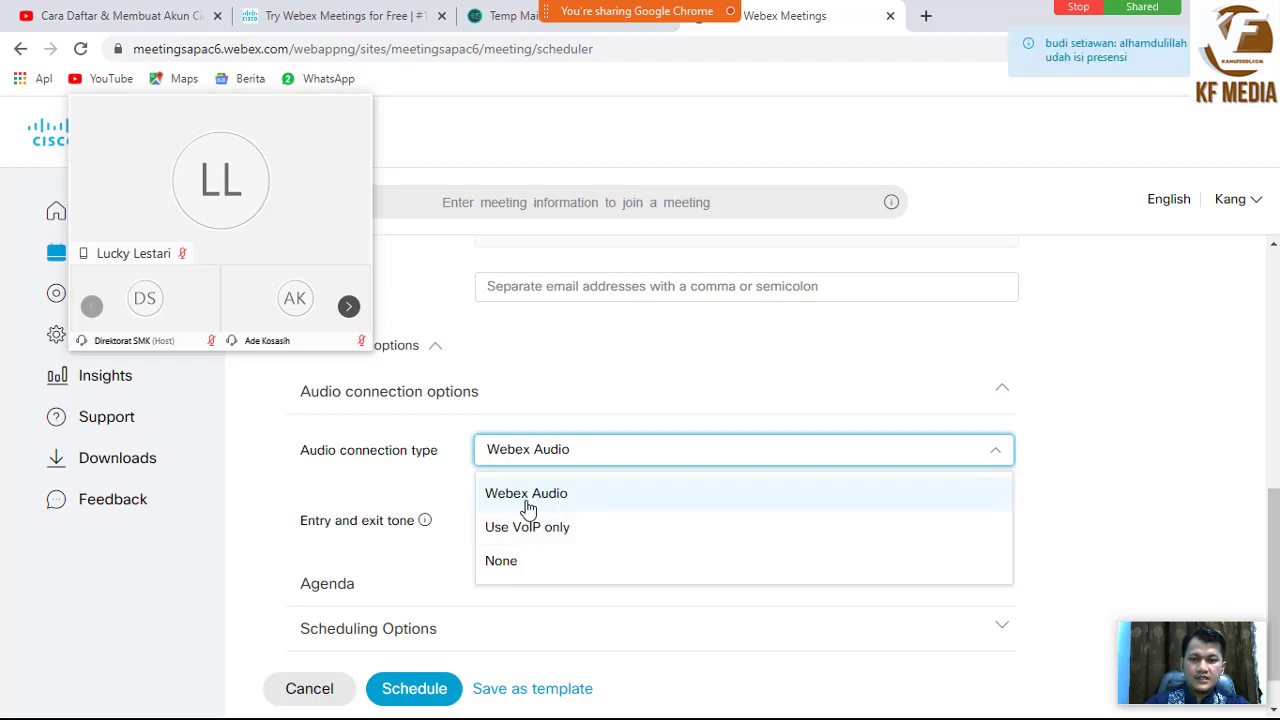
{"action": "left_click", "coordinate": [518, 507]}
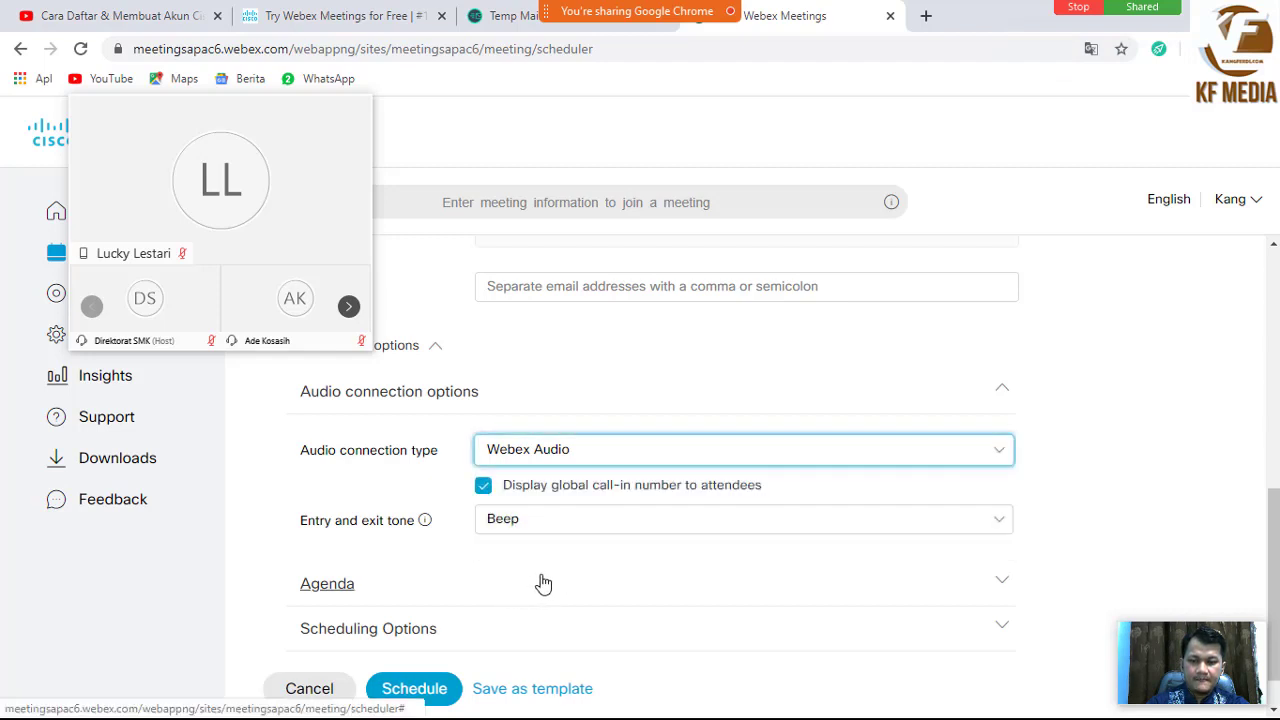
{"action": "scroll", "coordinate": [543, 584], "scroll_direction": "down", "scroll_amount": 2}
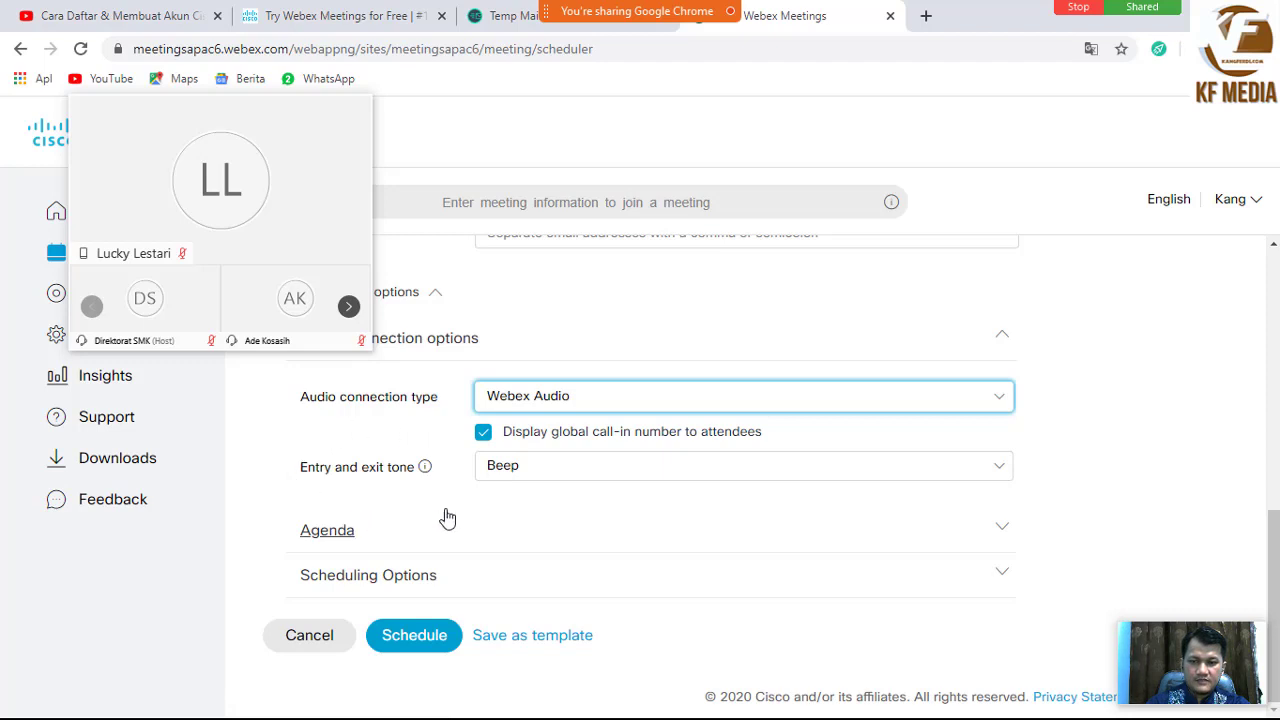
- Change the entry and exit tone from Beep to Announce Name
{"action": "left_click", "coordinate": [488, 472]}
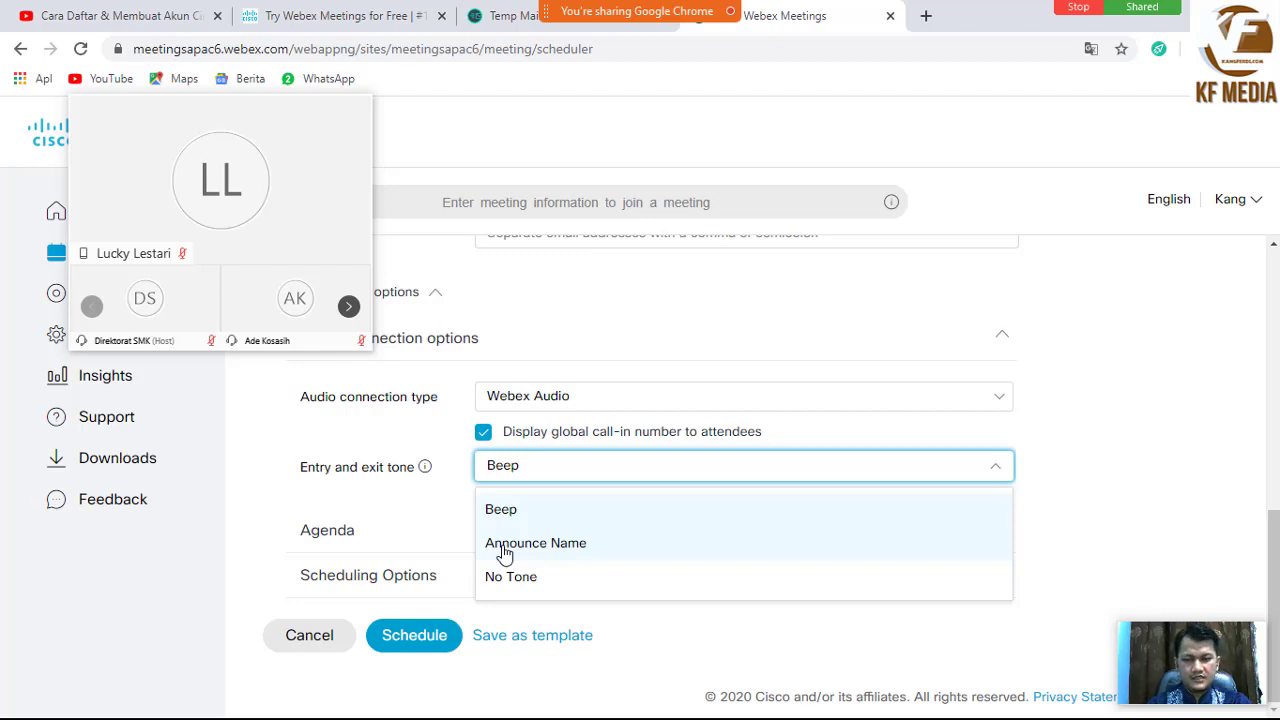
{"action": "left_click", "coordinate": [505, 553]}
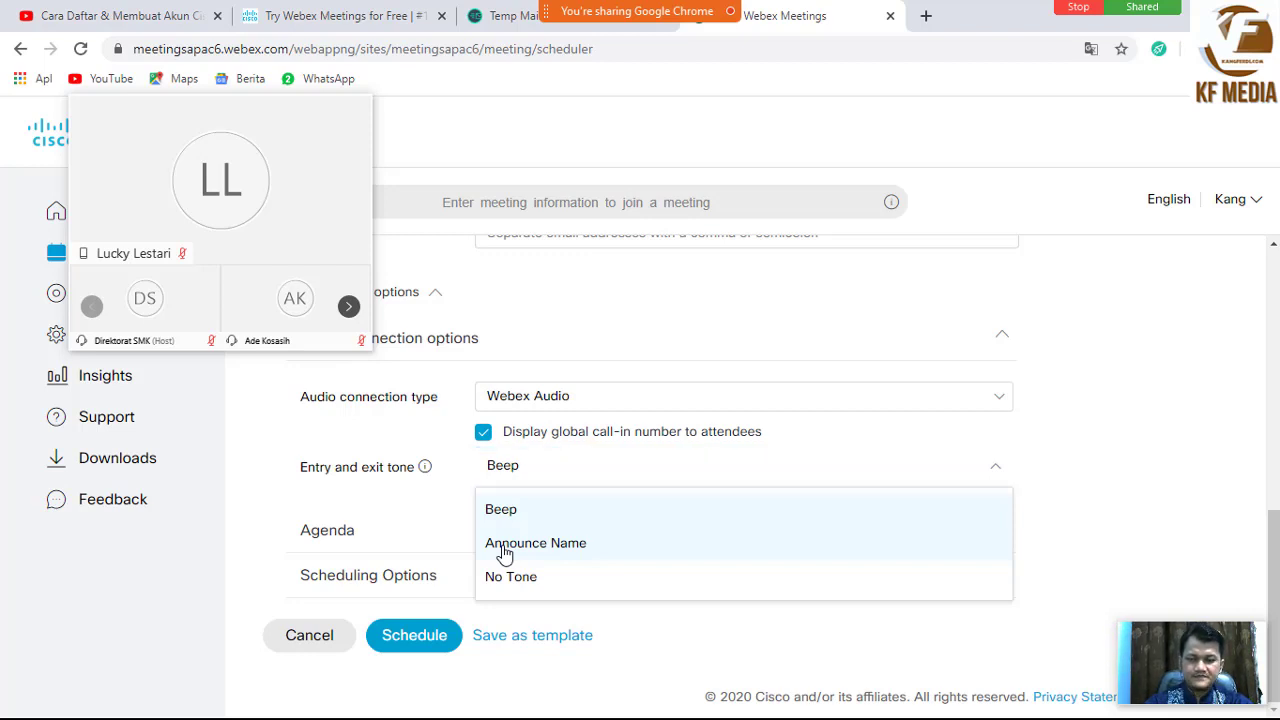
{"action": "left_click", "coordinate": [505, 553]}
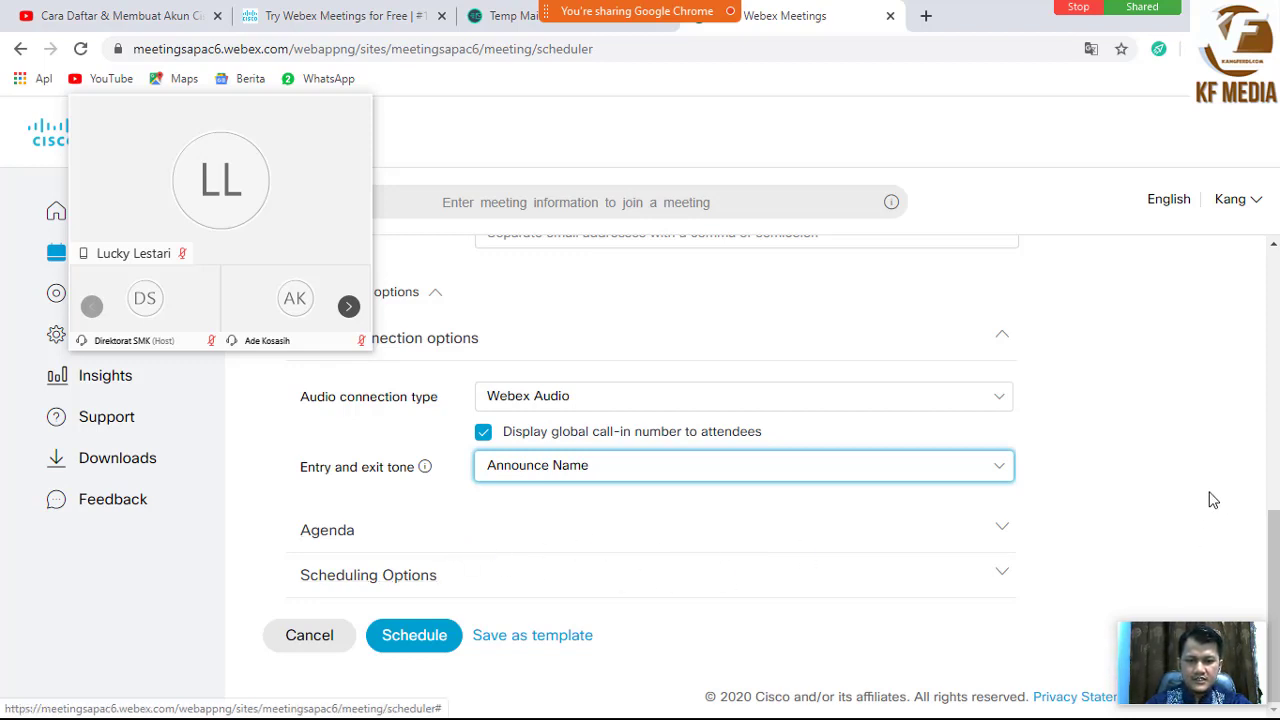
- Expand the Agenda section and put the cursor in the empty meeting agenda box
{"action": "left_click", "coordinate": [1003, 538]}
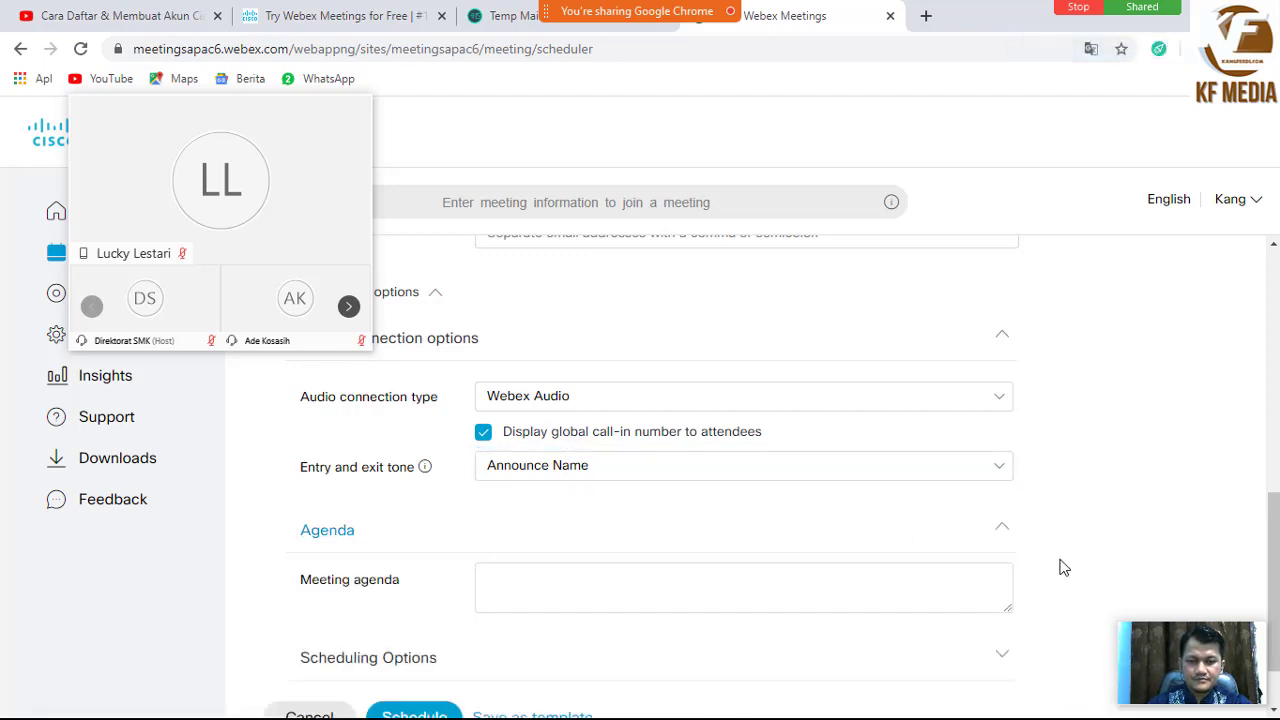
{"action": "scroll", "coordinate": [1064, 568], "scroll_direction": "down", "scroll_amount": 1}
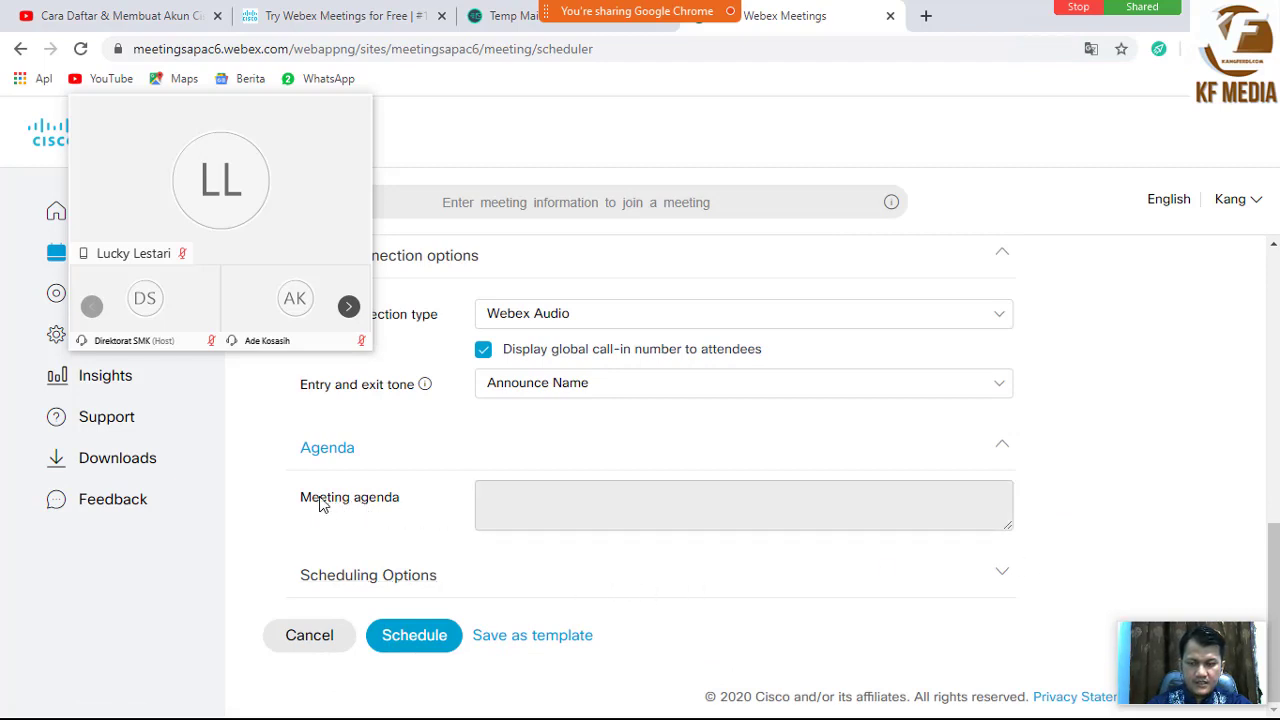
{"action": "left_click", "coordinate": [674, 509]}
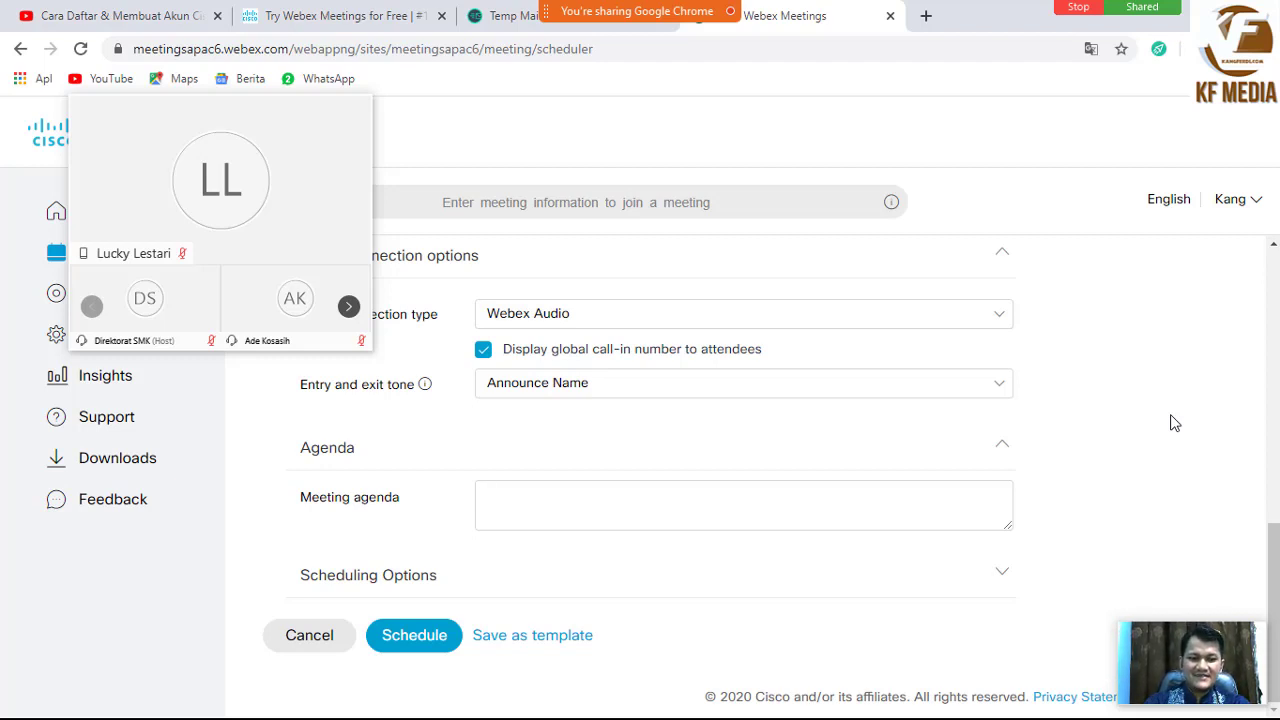
{"action": "left_click", "coordinate": [534, 522]}
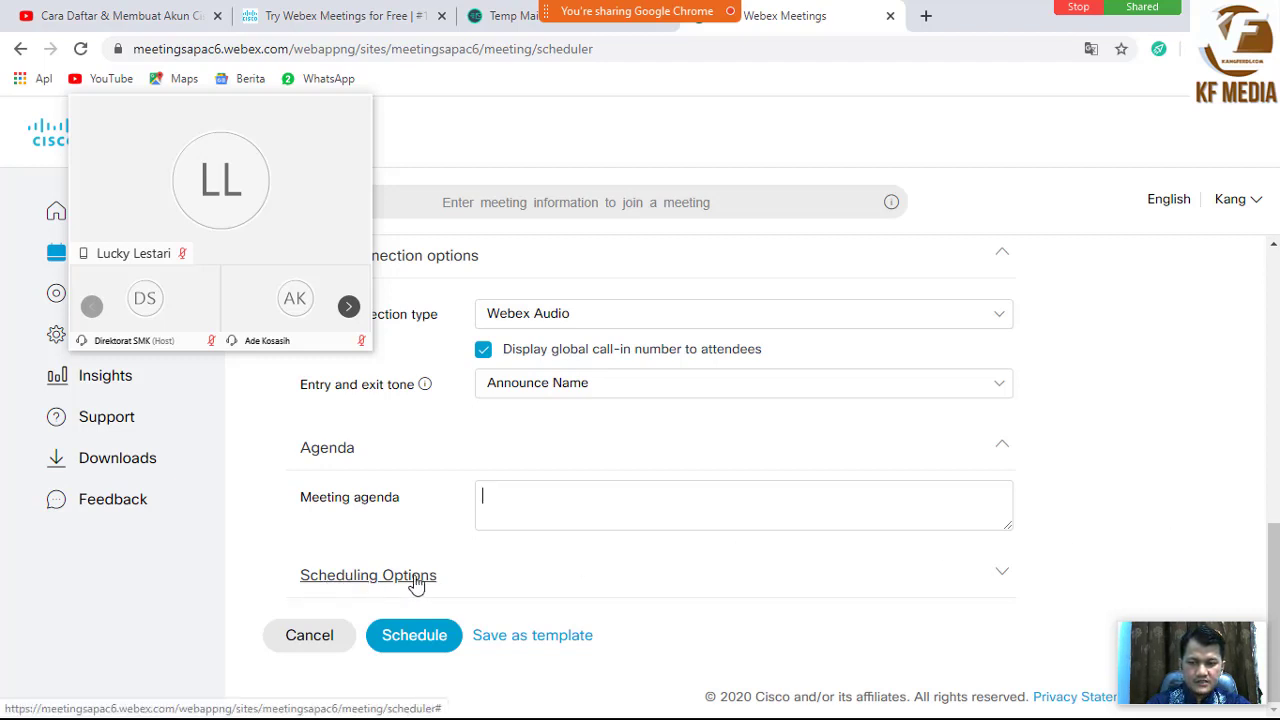
- Expand Scheduling Options and try the Require account checkbox, leaving it unchecked
{"action": "left_click", "coordinate": [1012, 578]}
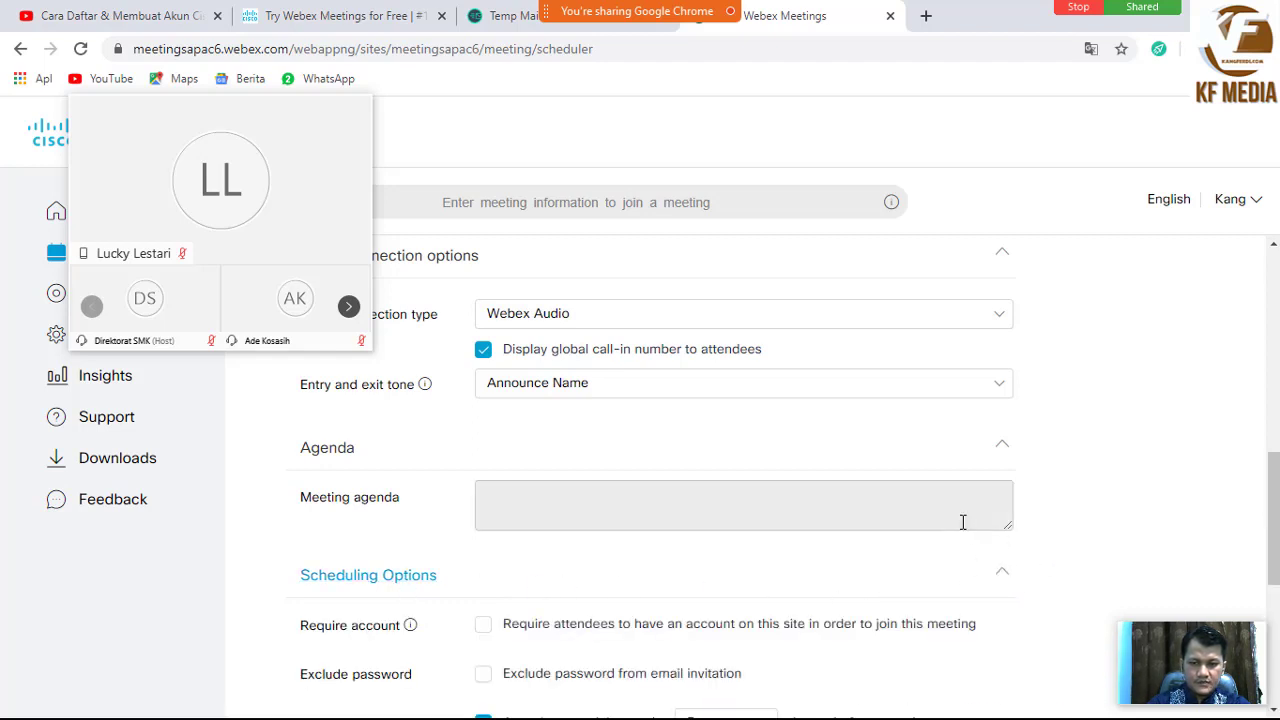
{"action": "scroll", "coordinate": [966, 525], "scroll_direction": "down", "scroll_amount": 3}
{"action": "scroll", "coordinate": [923, 557], "scroll_direction": "up", "scroll_amount": 1}
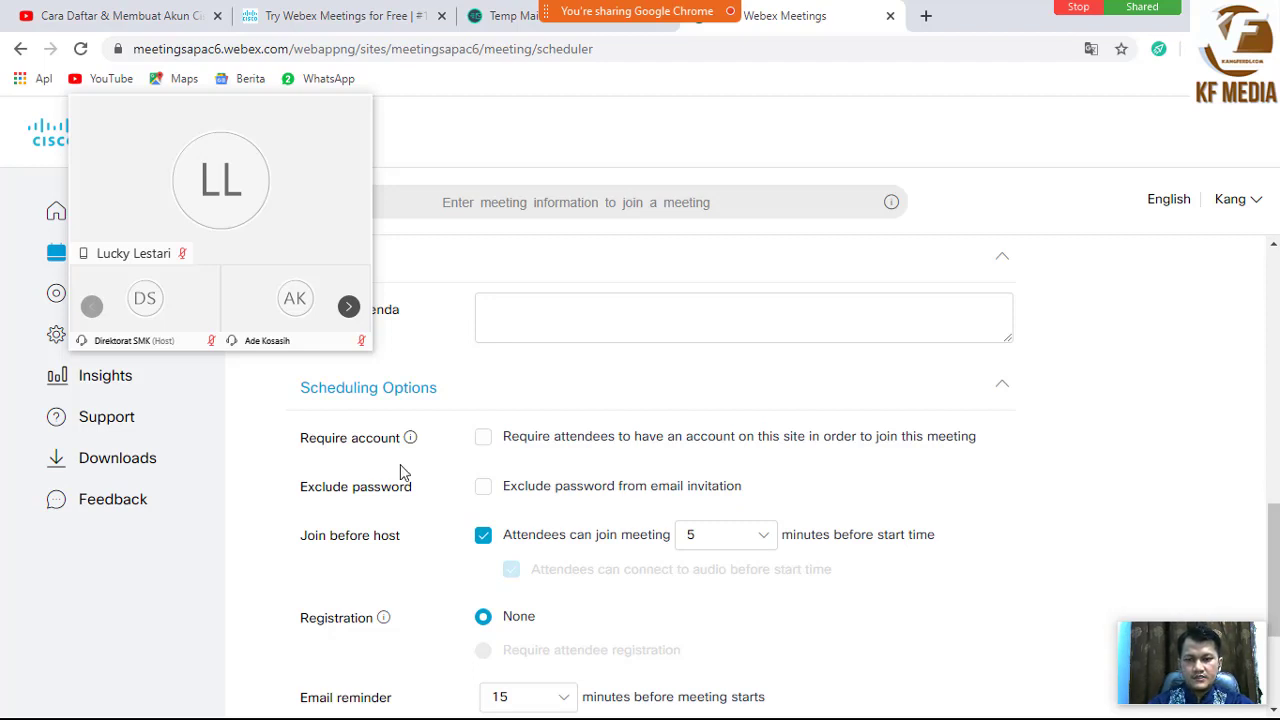
{"action": "left_click", "coordinate": [483, 440]}
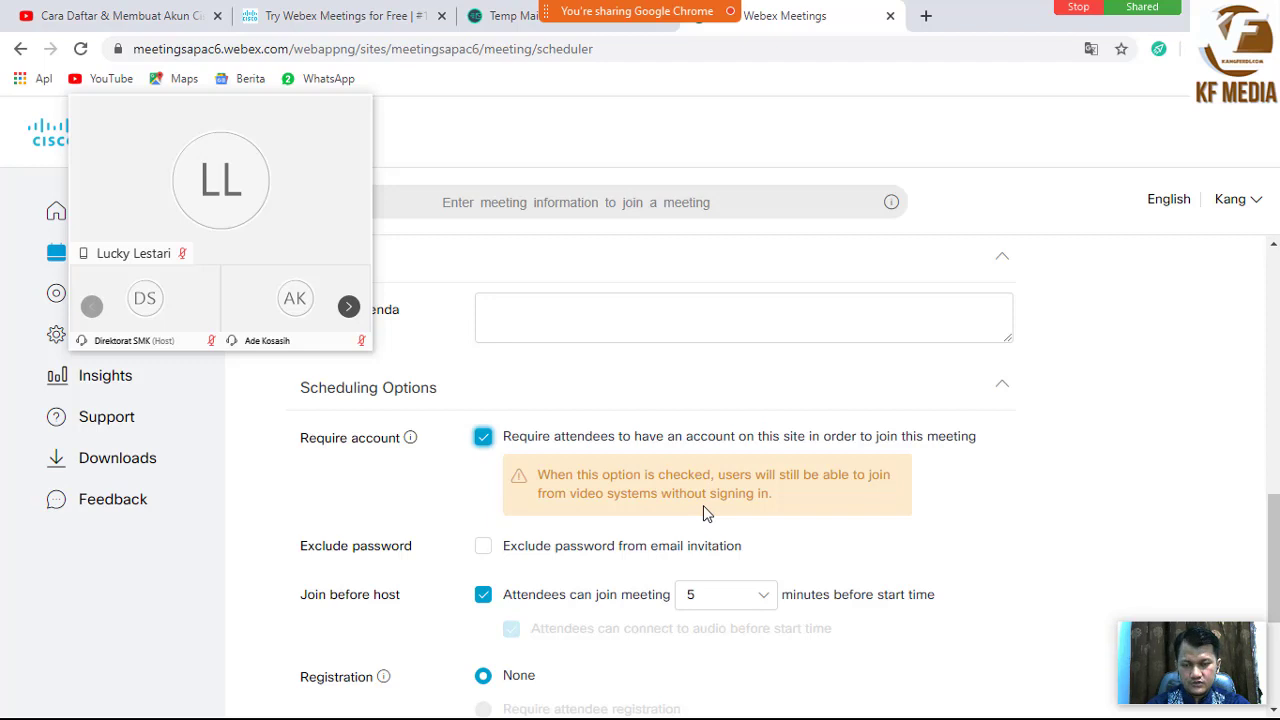
{"action": "left_click", "coordinate": [482, 438]}
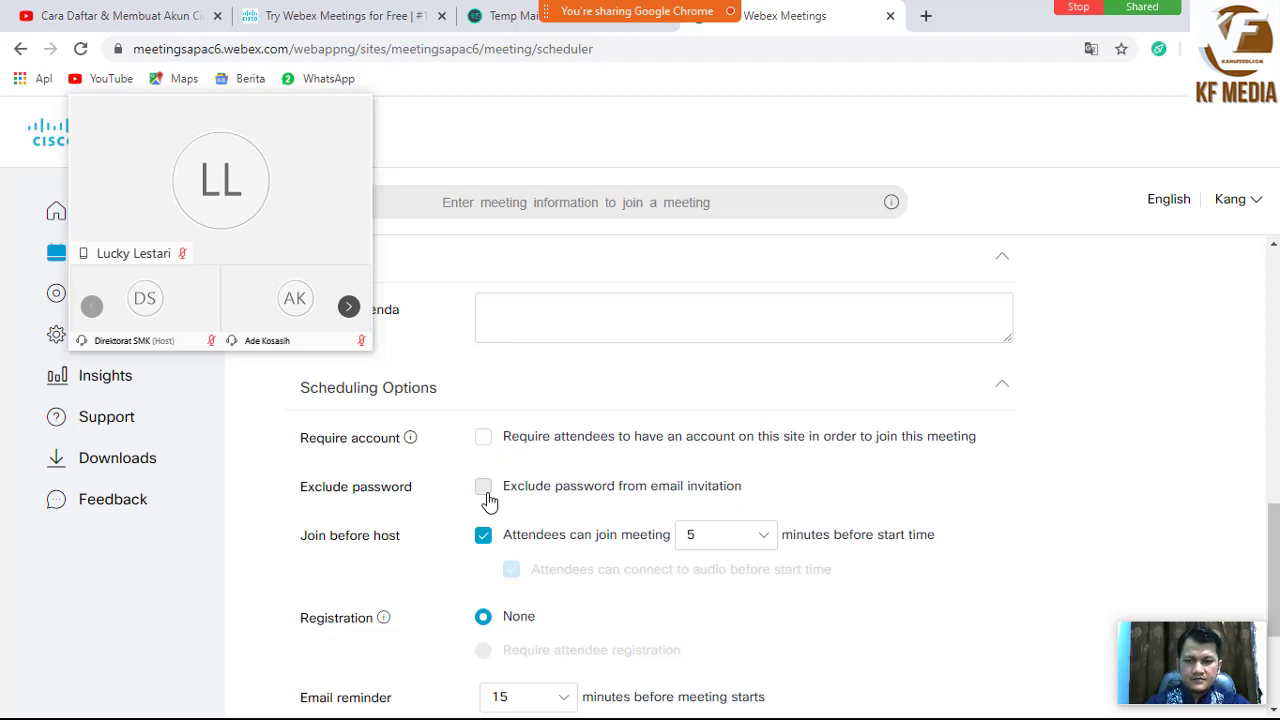
{"action": "left_click", "coordinate": [487, 494]}
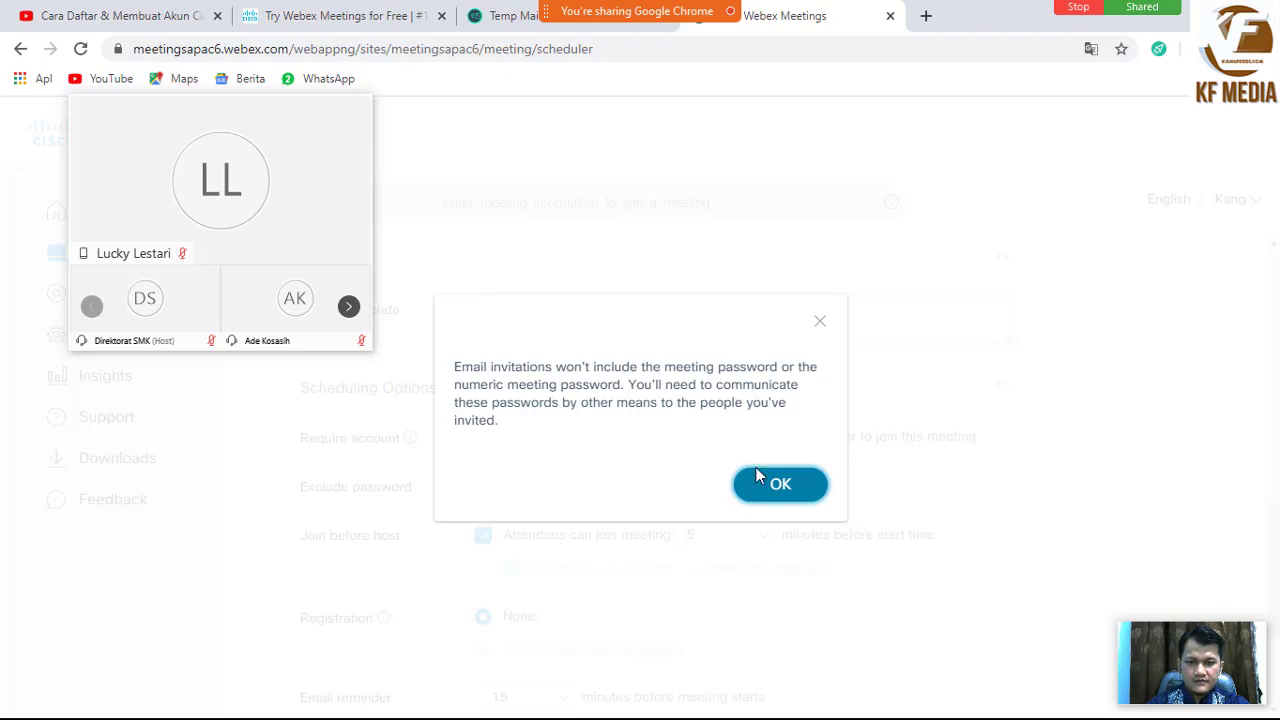
{"action": "left_click", "coordinate": [789, 497]}
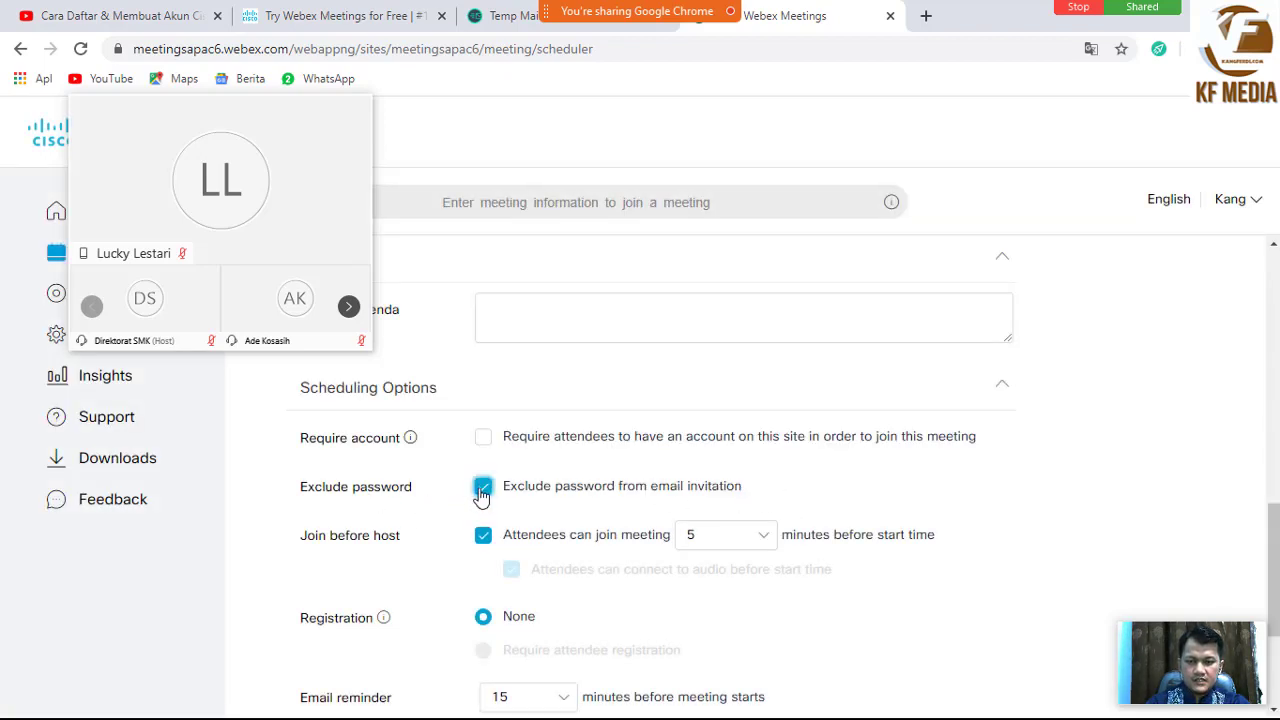
{"action": "scroll", "coordinate": [518, 507], "scroll_direction": "up", "scroll_amount": 3}
{"action": "scroll", "coordinate": [518, 507], "scroll_direction": "up", "scroll_amount": 3}
{"action": "left_click", "coordinate": [560, 340]}
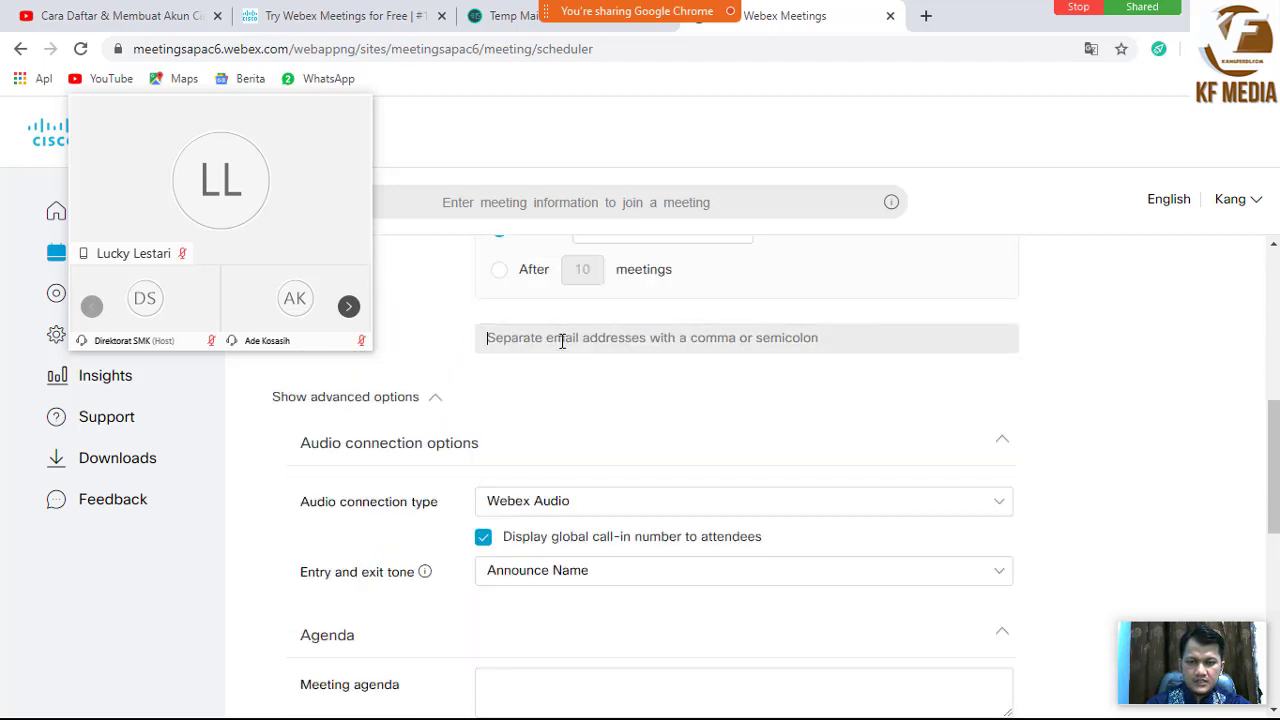
{"action": "scroll", "coordinate": [586, 558], "scroll_direction": "down", "scroll_amount": 2}
{"action": "scroll", "coordinate": [586, 558], "scroll_direction": "down", "scroll_amount": 3}
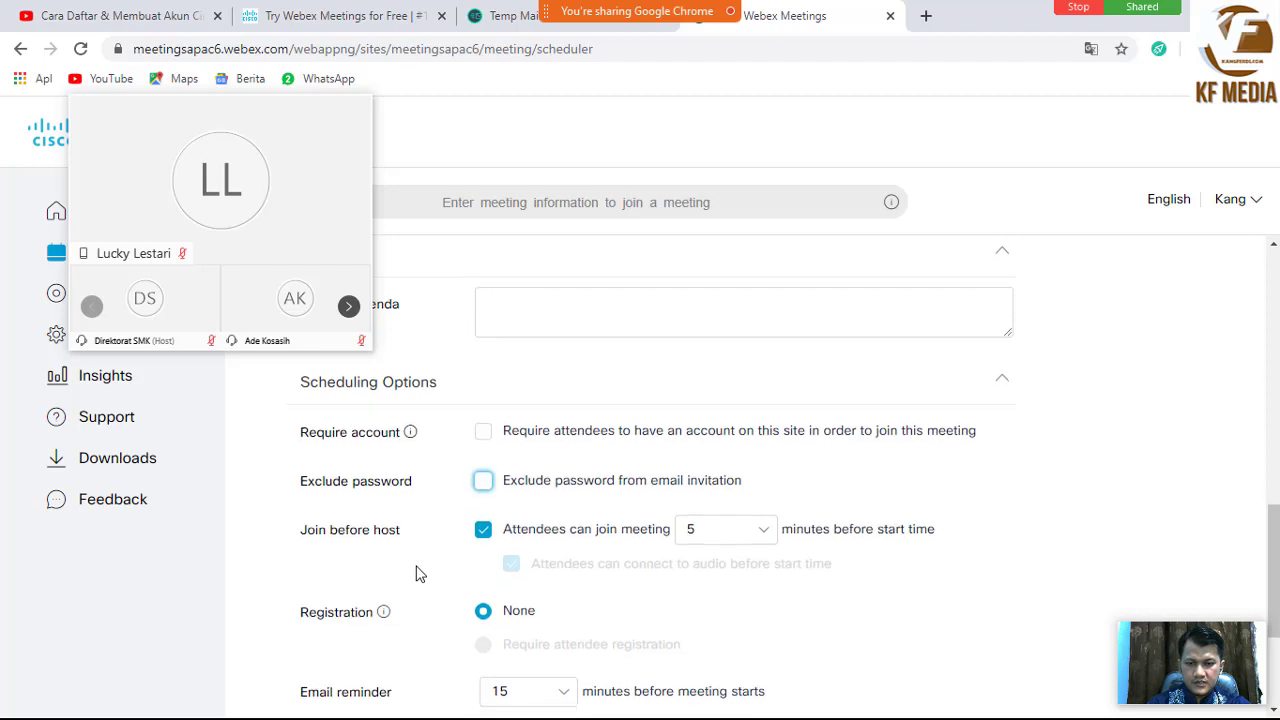
- Let attendees join 15 minutes before the start time
{"action": "scroll", "coordinate": [420, 573], "scroll_direction": "down", "scroll_amount": 1}
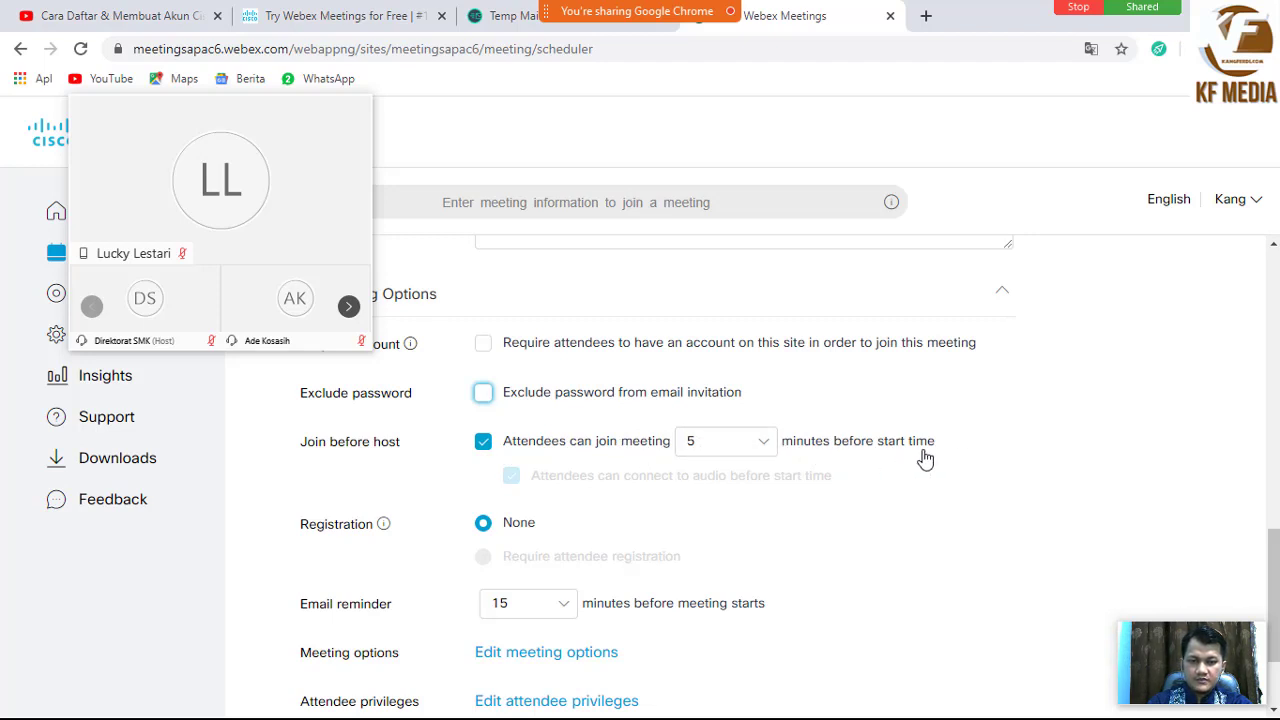
{"action": "left_click", "coordinate": [710, 446]}
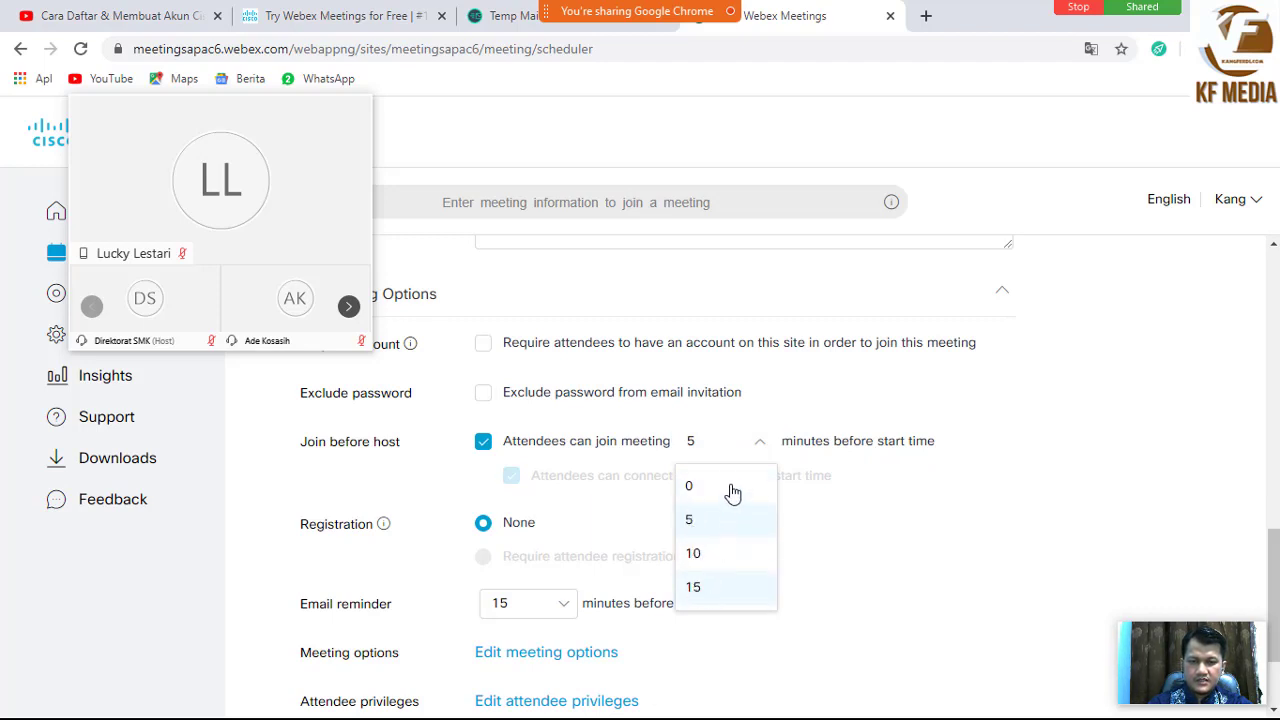
{"action": "left_click", "coordinate": [710, 587]}
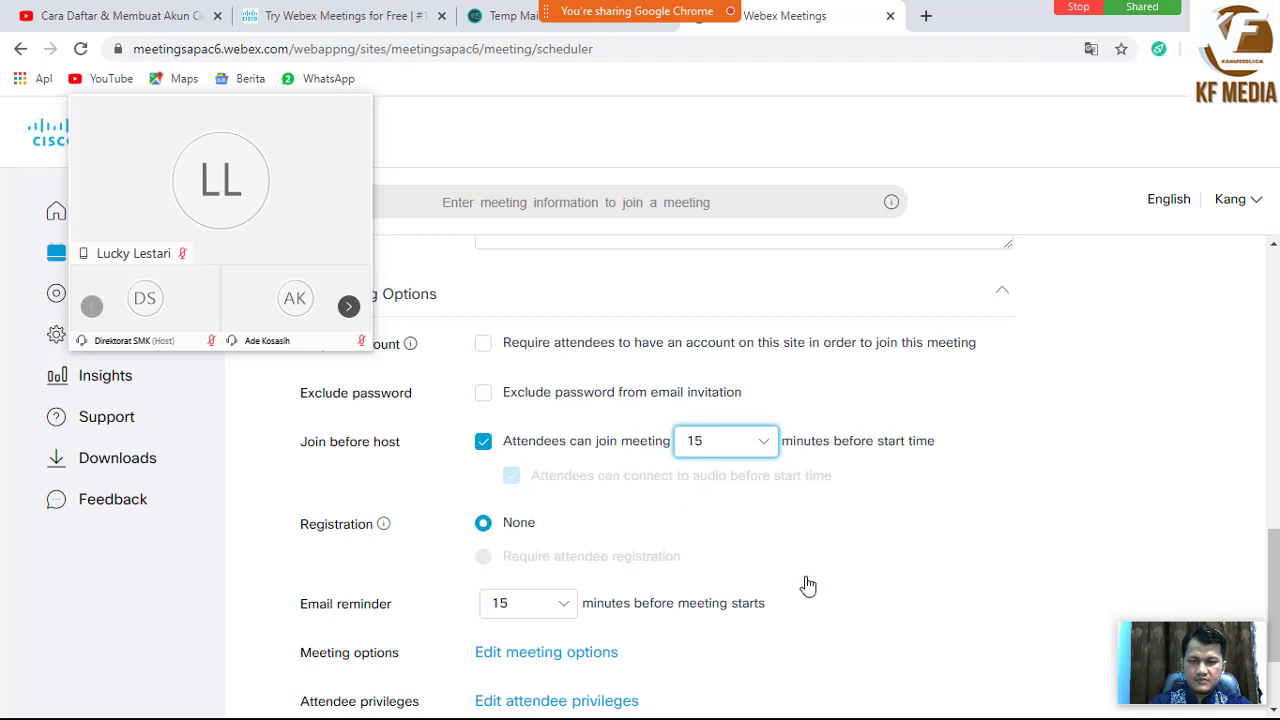
- Set the email reminder to go out 50 minutes before the meeting
{"action": "scroll", "coordinate": [810, 584], "scroll_direction": "down", "scroll_amount": 1}
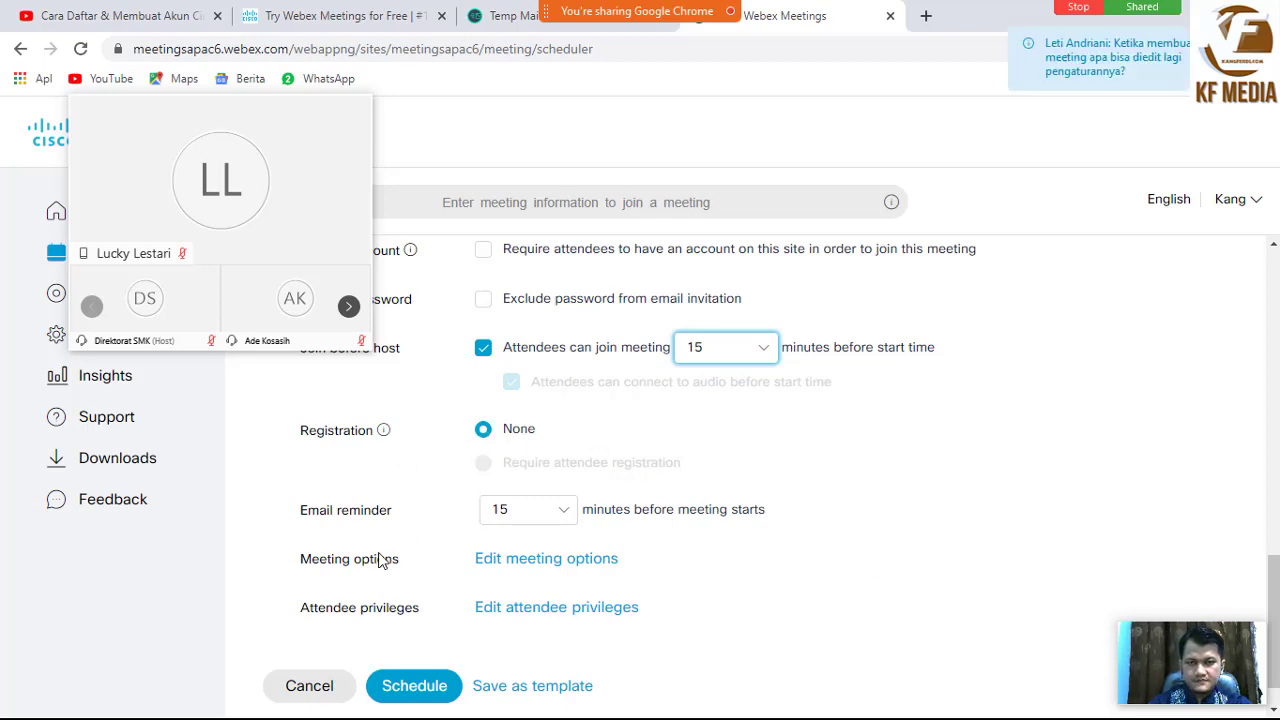
{"action": "scroll", "coordinate": [382, 541], "scroll_direction": "down", "scroll_amount": 1}
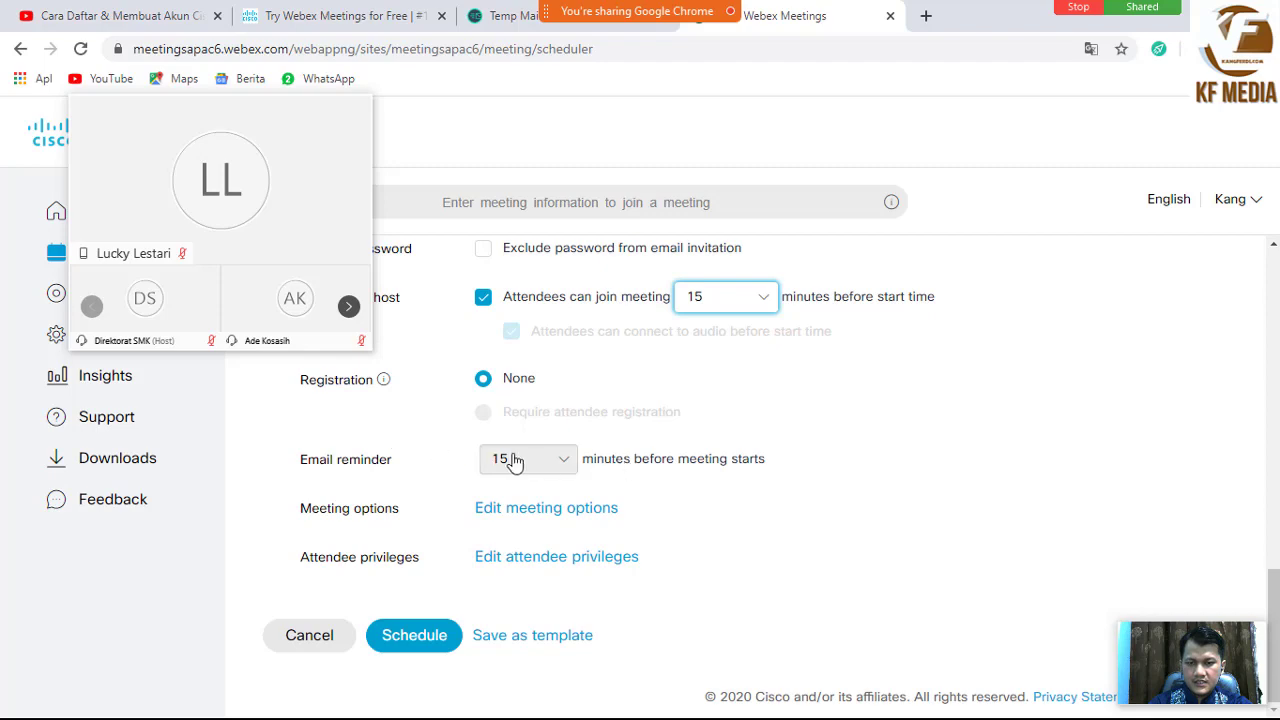
{"action": "scroll", "coordinate": [652, 487], "scroll_direction": "up", "scroll_amount": 5}
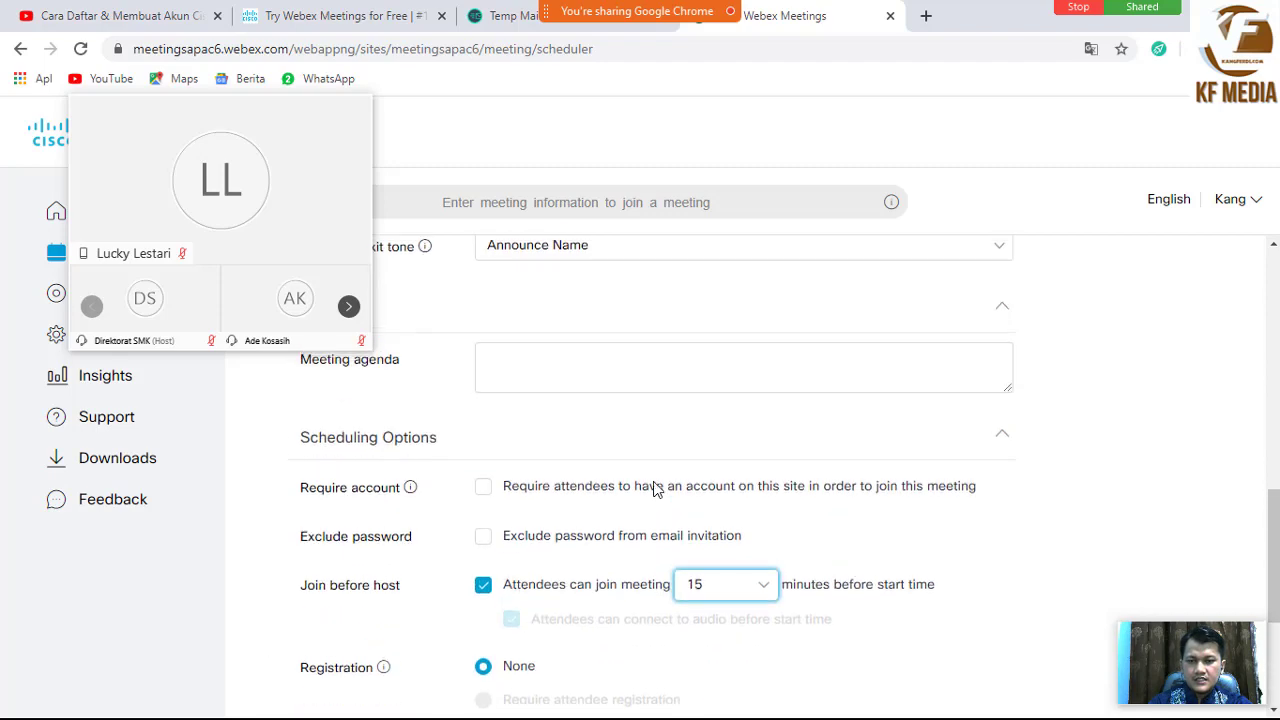
{"action": "scroll", "coordinate": [652, 487], "scroll_direction": "up", "scroll_amount": 3}
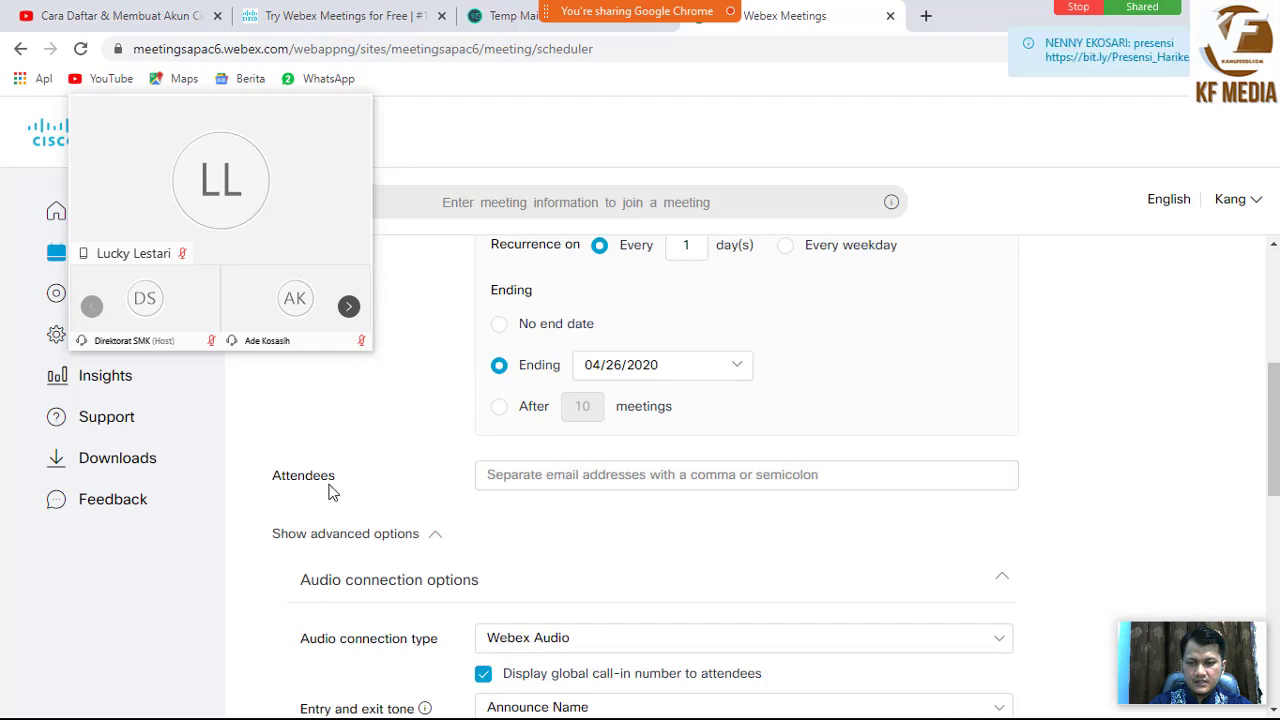
{"action": "scroll", "coordinate": [490, 563], "scroll_direction": "down", "scroll_amount": 6}
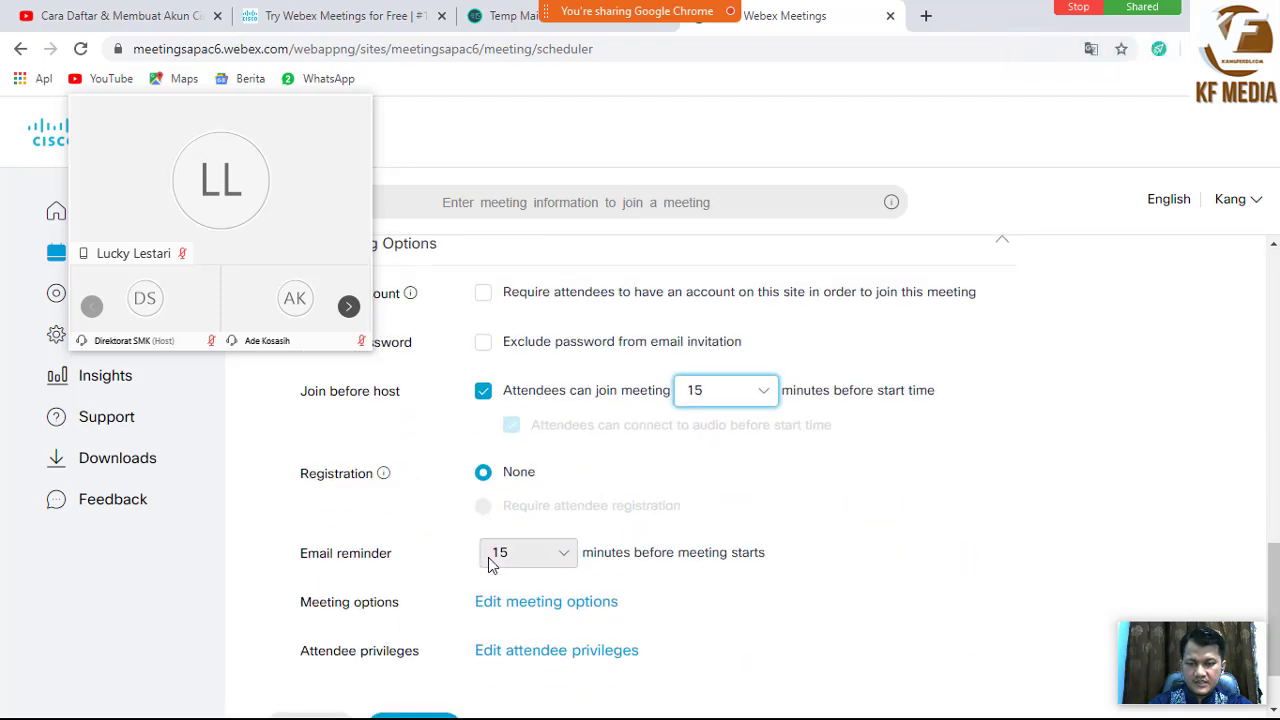
{"action": "scroll", "coordinate": [490, 565], "scroll_direction": "down", "scroll_amount": 1}
{"action": "left_click", "coordinate": [563, 458]}
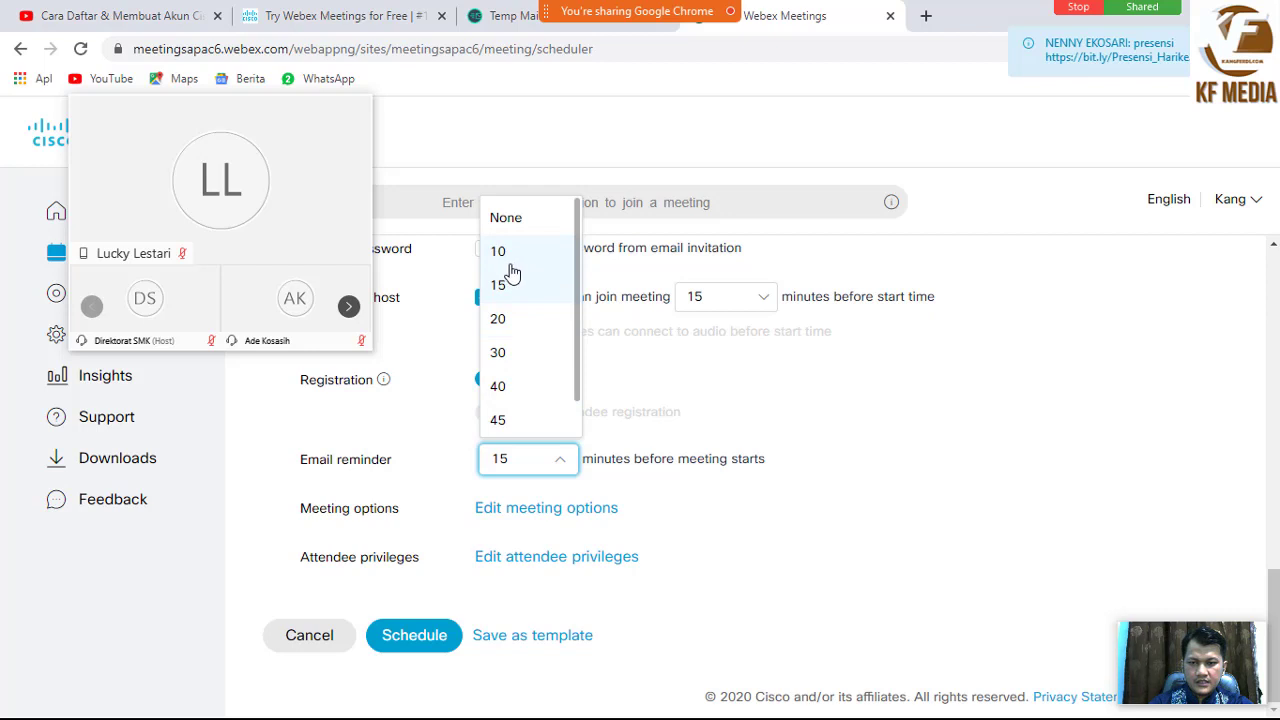
{"action": "scroll", "coordinate": [527, 340], "scroll_direction": "down", "scroll_amount": 1}
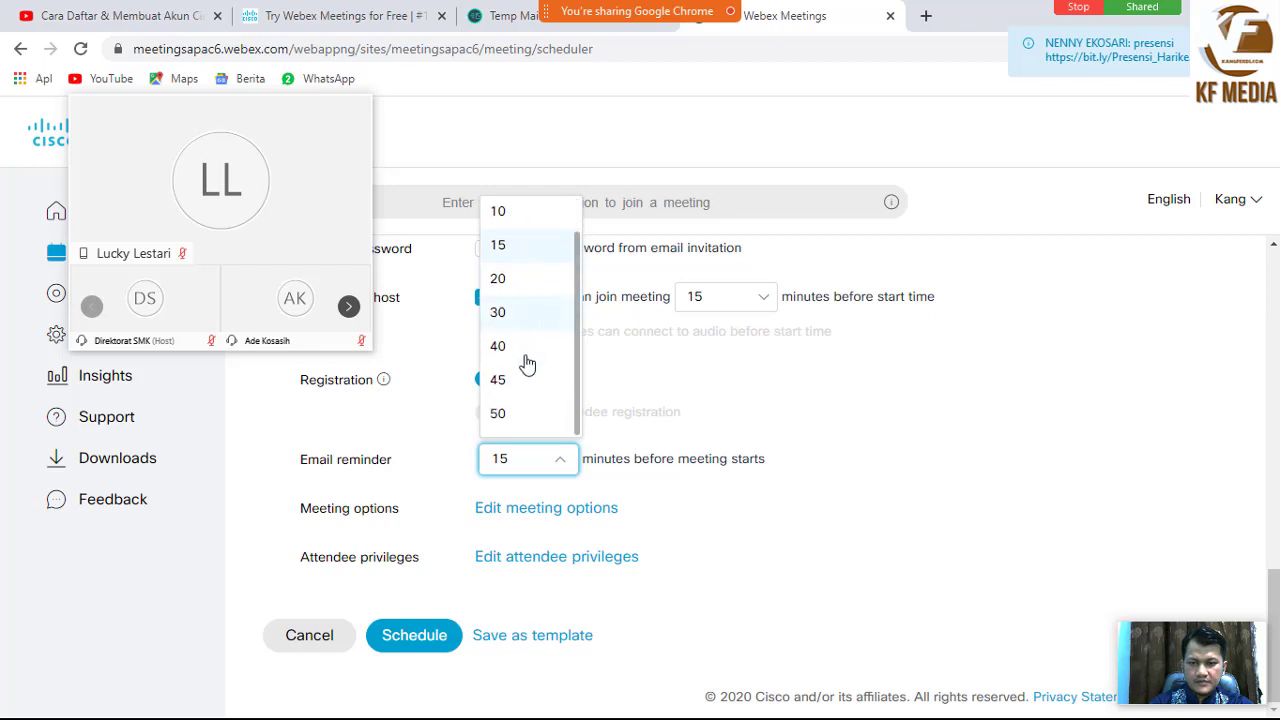
{"action": "left_click", "coordinate": [505, 419]}
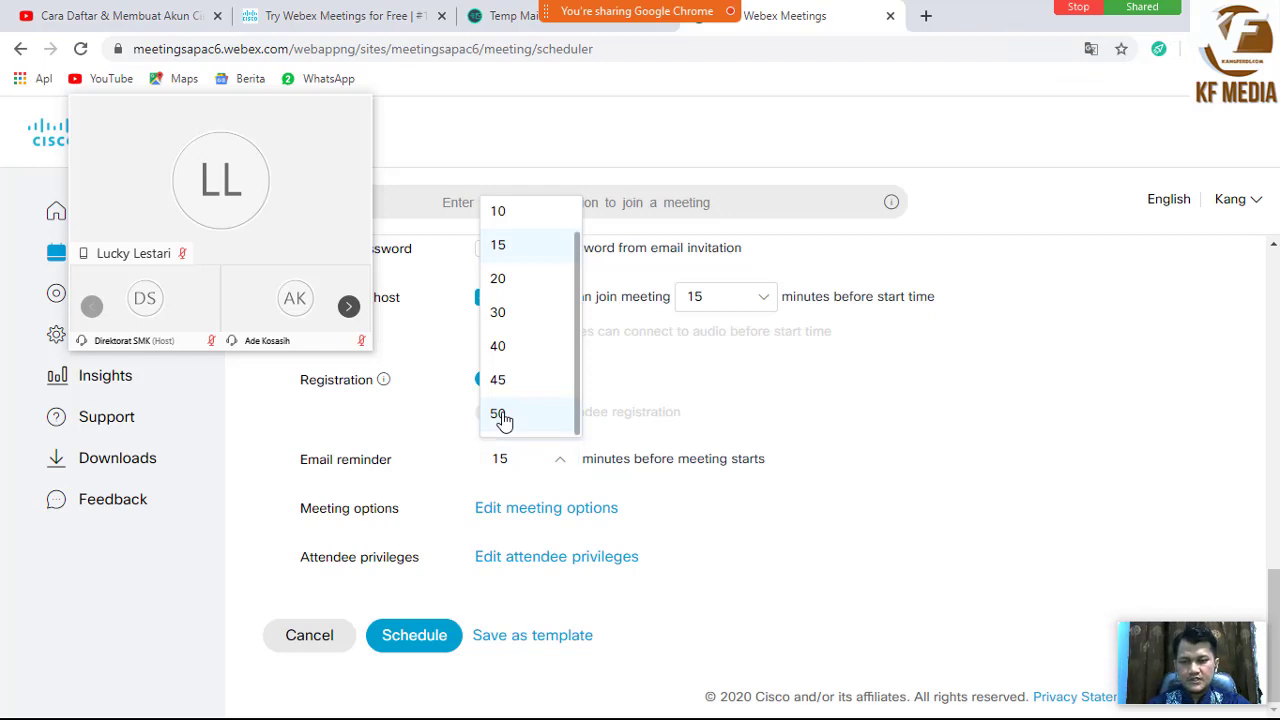
{"action": "left_click", "coordinate": [503, 416]}
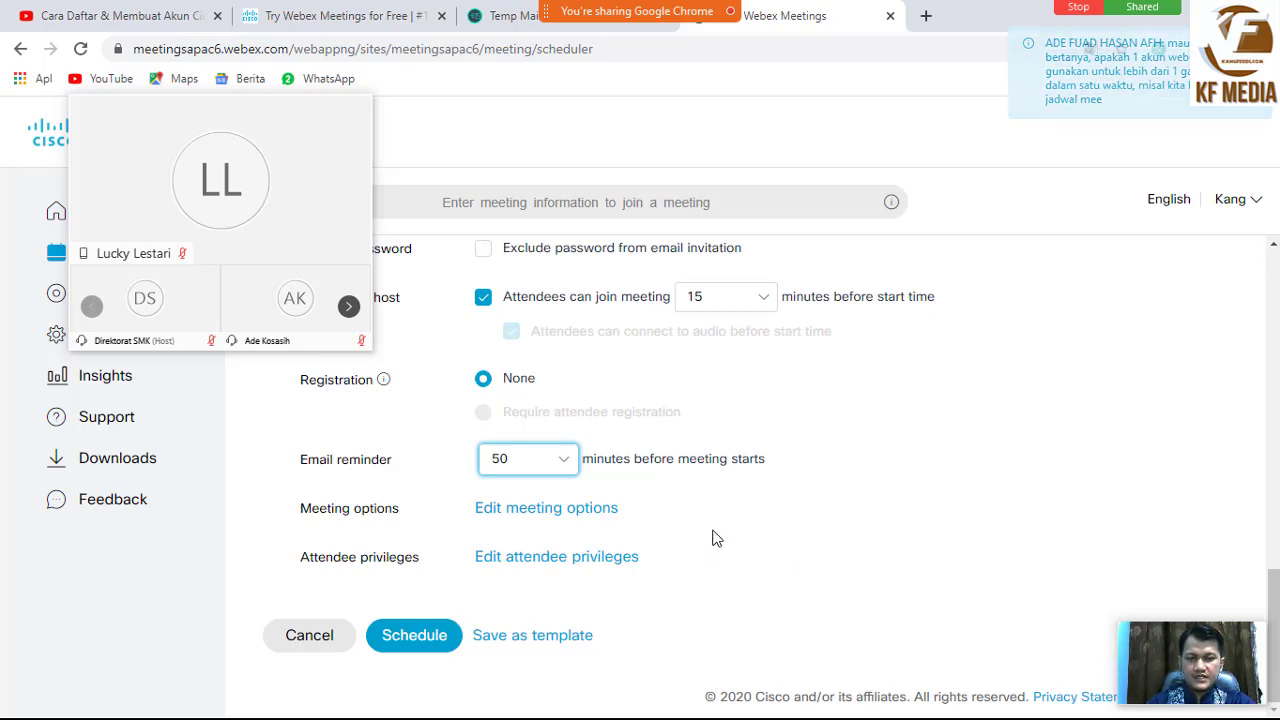
- Schedule the recurring meeting and view its link, number, password and host key
{"action": "left_click", "coordinate": [425, 643]}
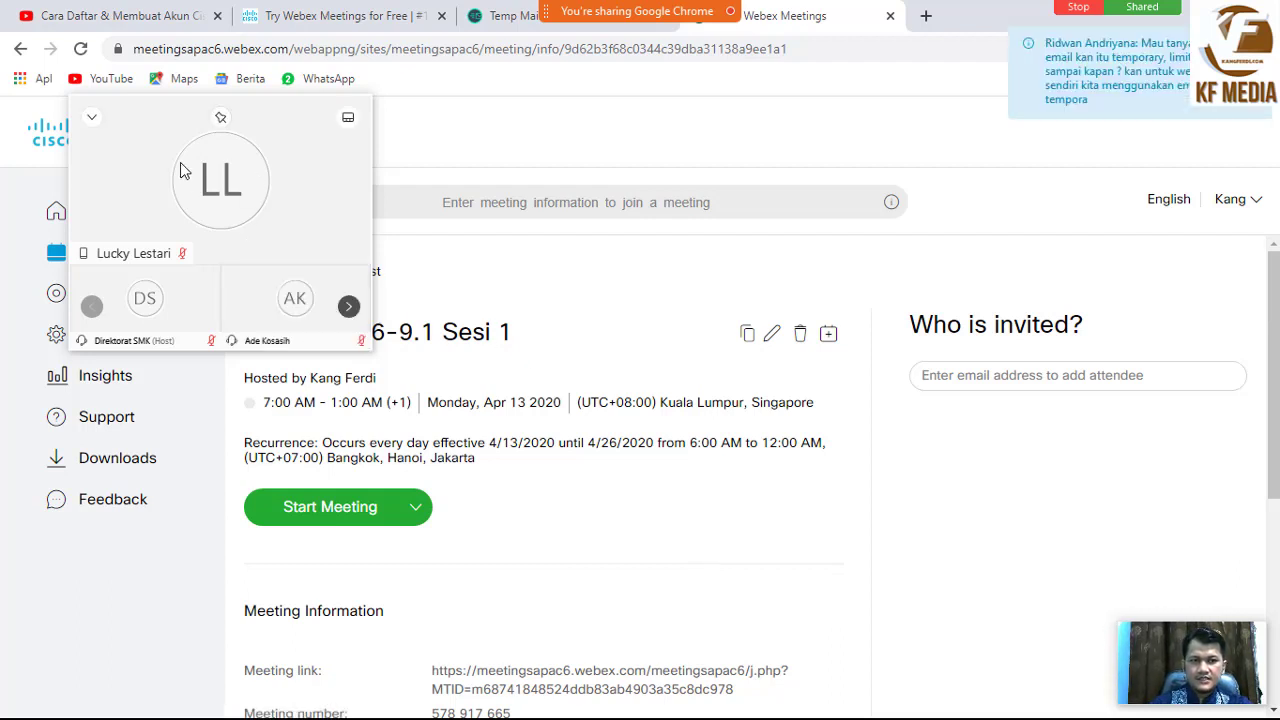
{"action": "left_click_drag", "start_coordinate": [231, 119], "coordinate": [893, 39]}
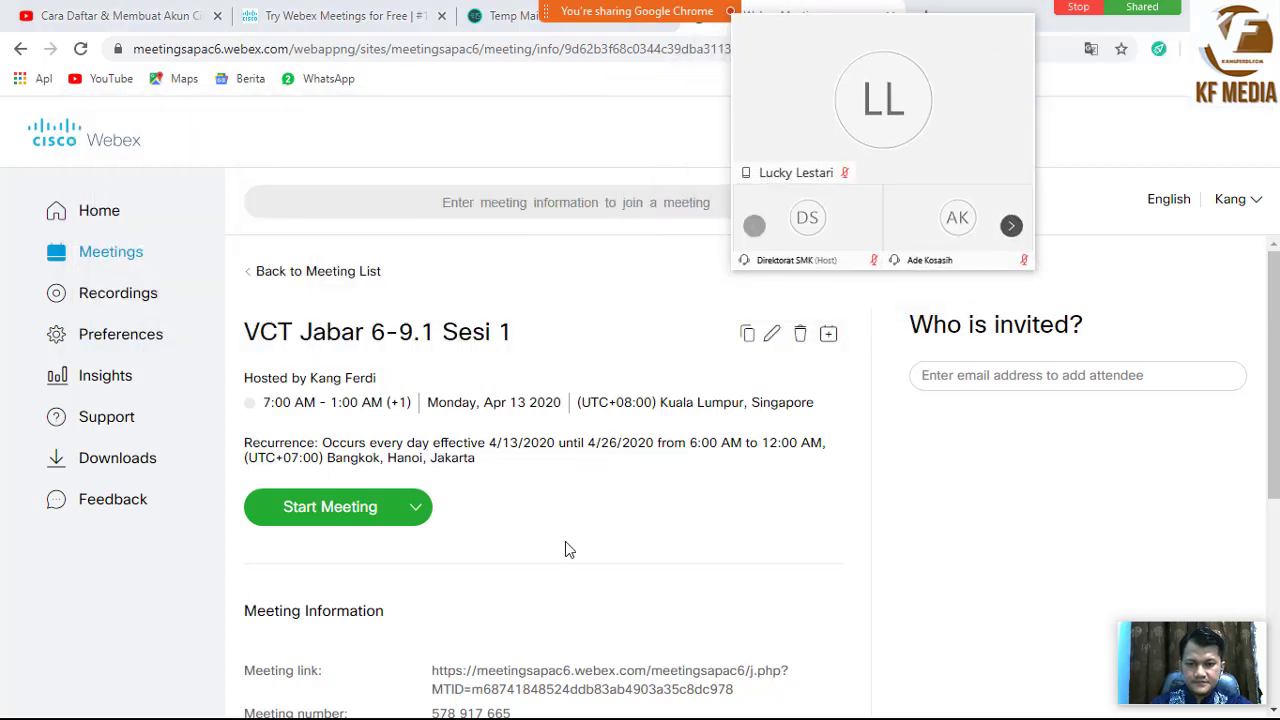
{"action": "scroll", "coordinate": [566, 548], "scroll_direction": "down", "scroll_amount": 1}
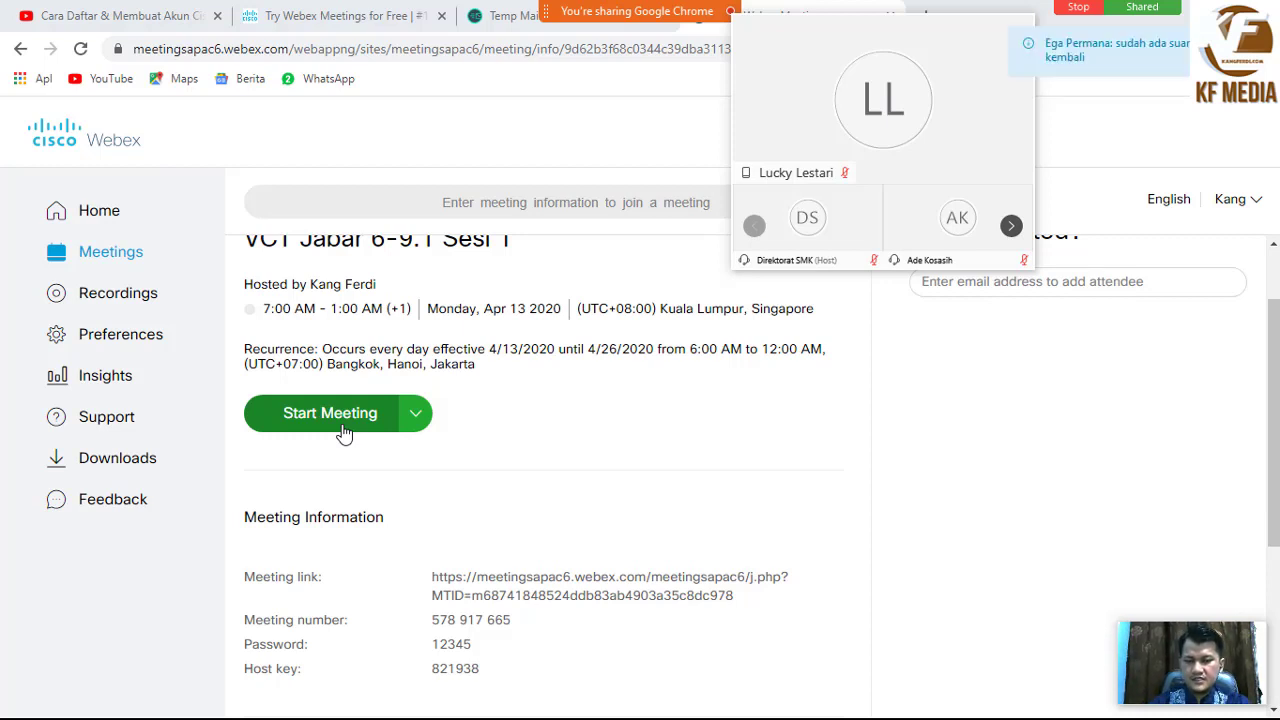
{"action": "scroll", "coordinate": [570, 483], "scroll_direction": "down", "scroll_amount": 2}
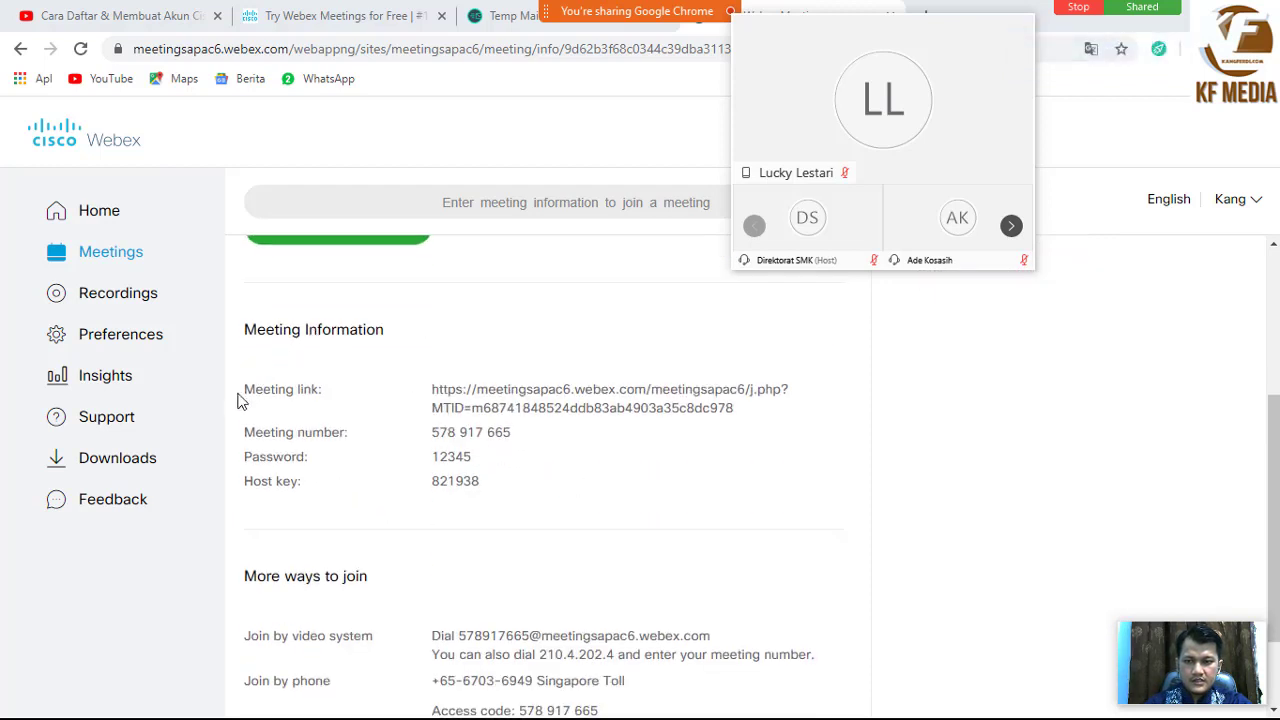
{"action": "triple_click", "coordinate": [690, 405]}
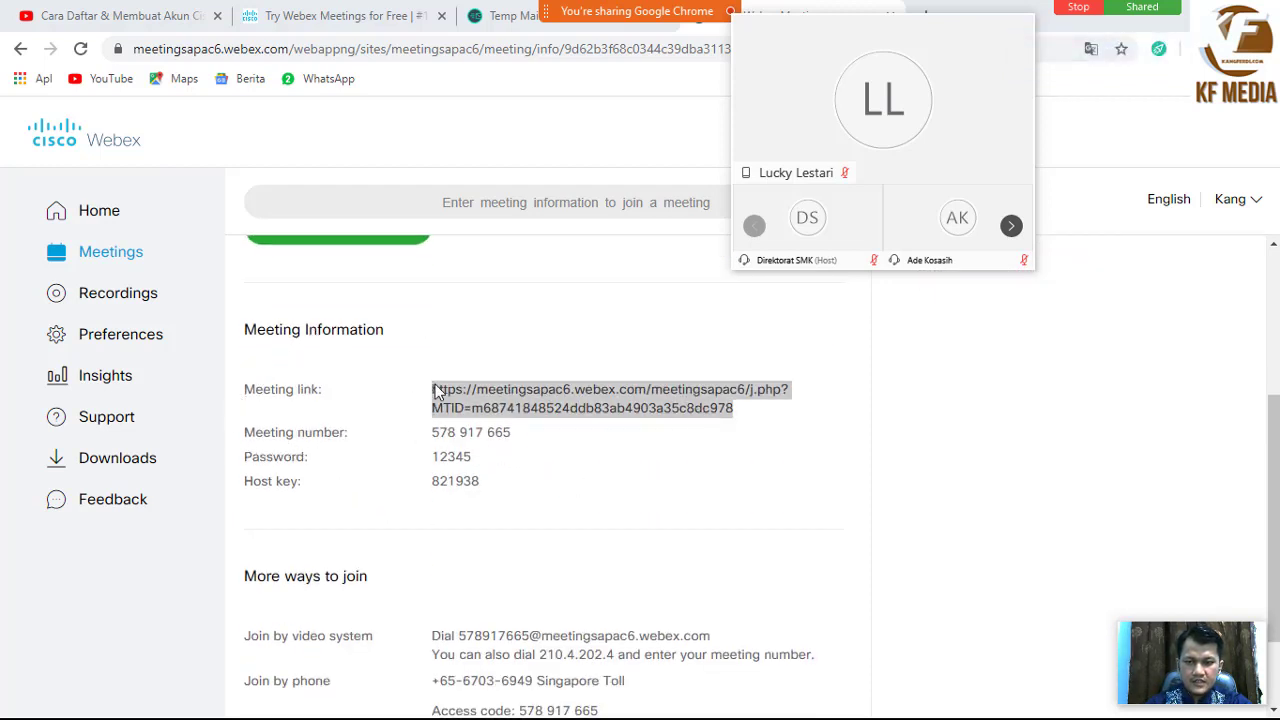
{"action": "left_click", "coordinate": [271, 400]}
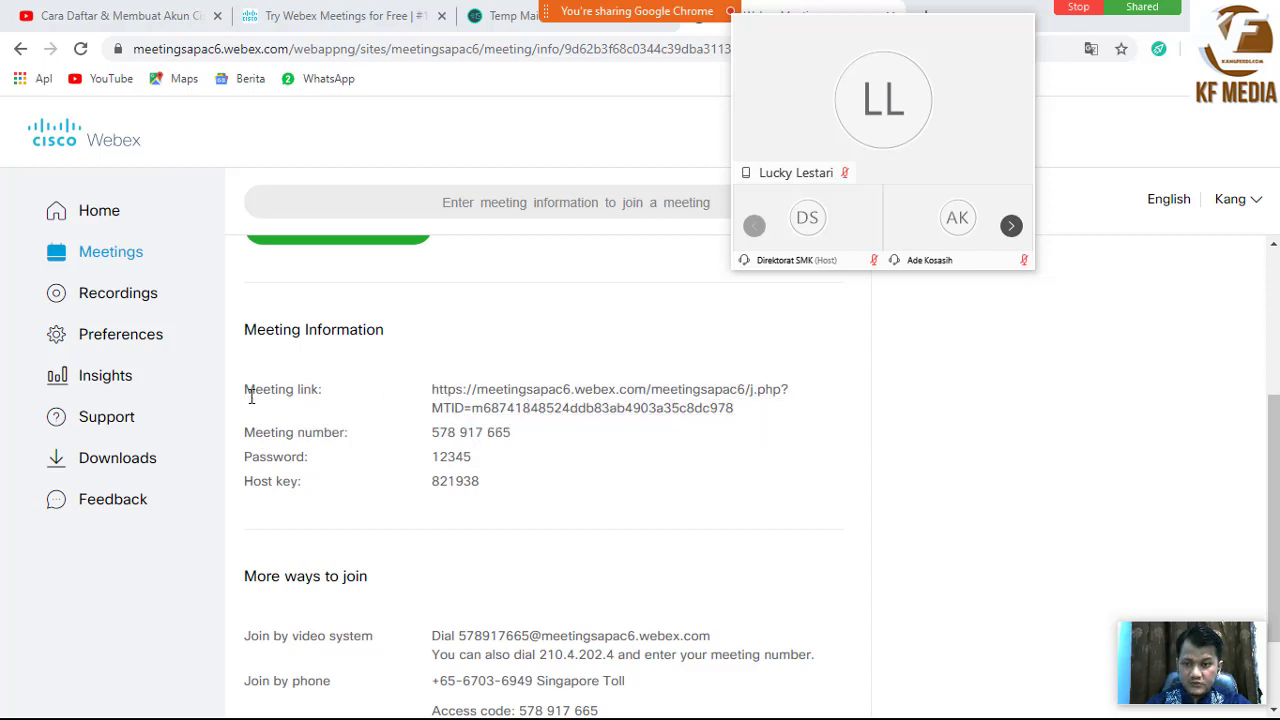
{"action": "triple_click", "coordinate": [460, 405]}
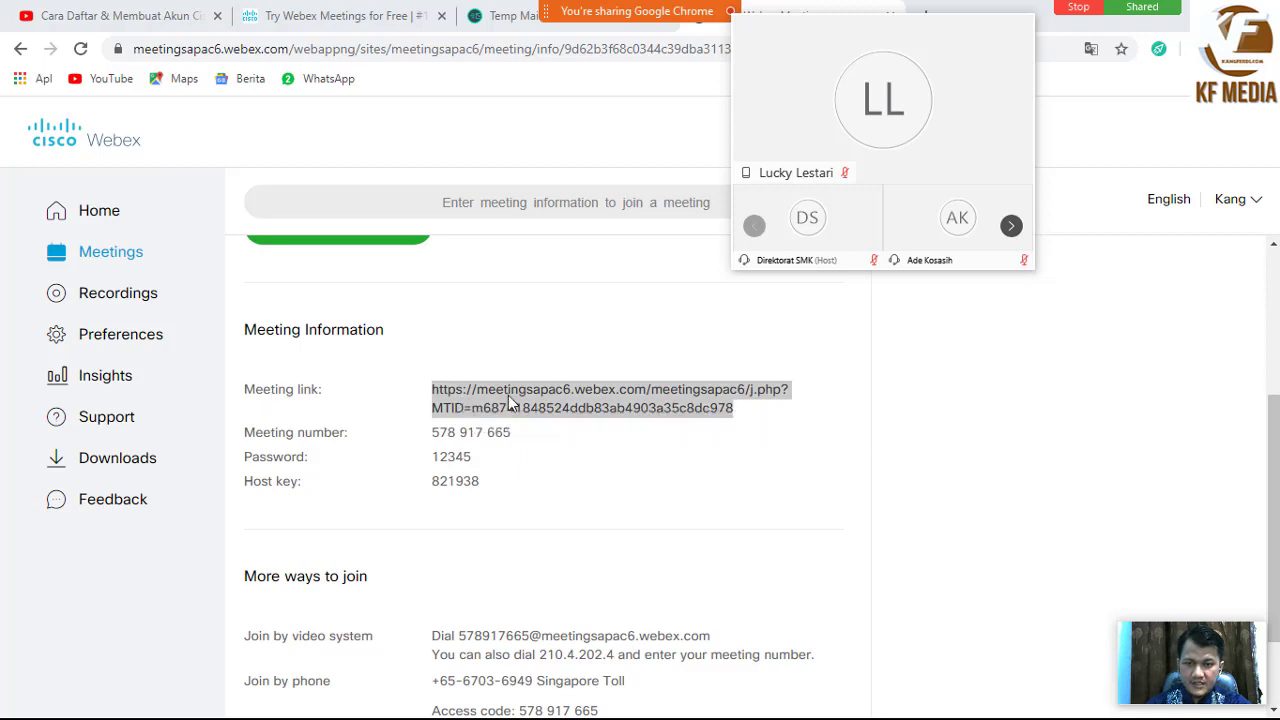
{"action": "left_click", "coordinate": [346, 400]}
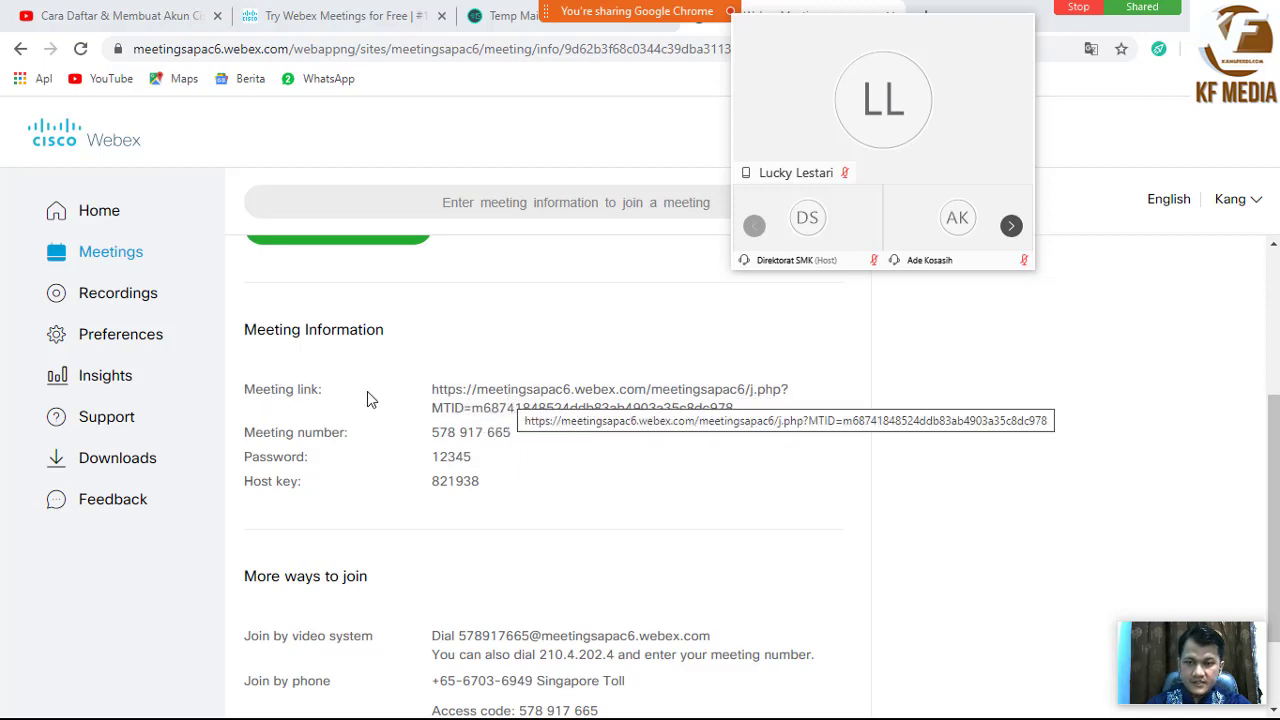
{"action": "triple_click", "coordinate": [436, 404]}
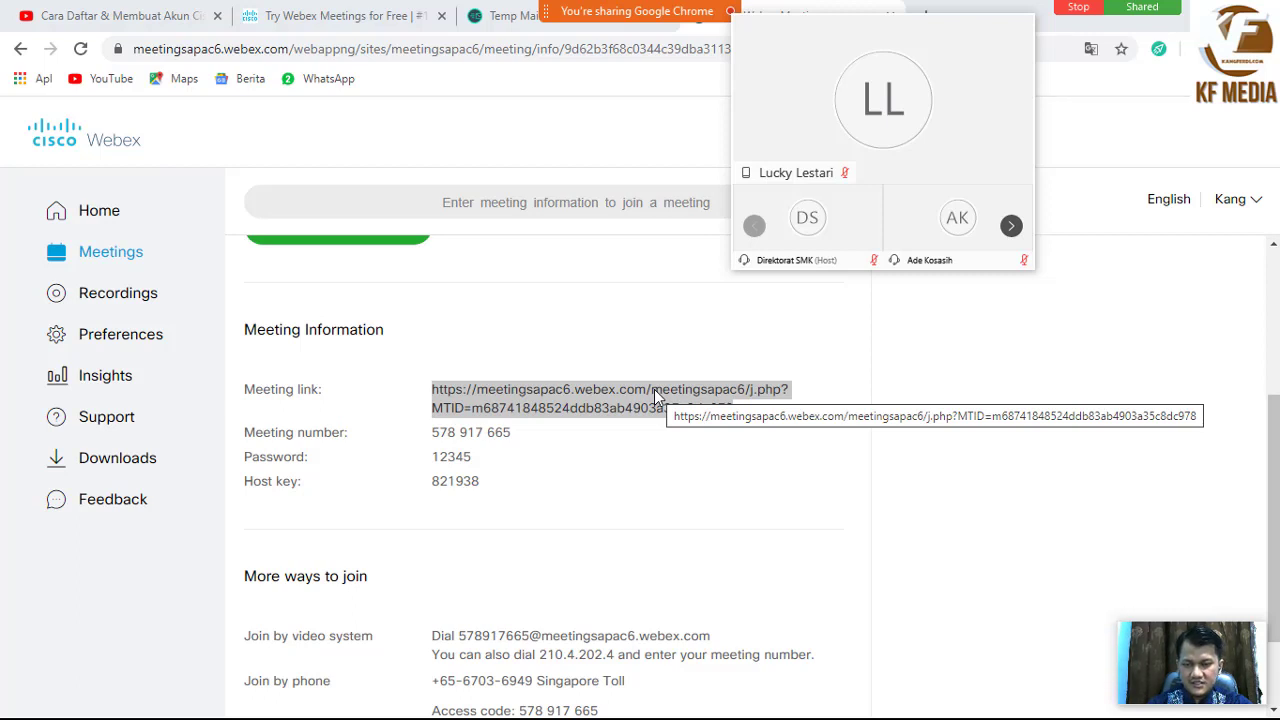
{"action": "left_click", "coordinate": [273, 362]}
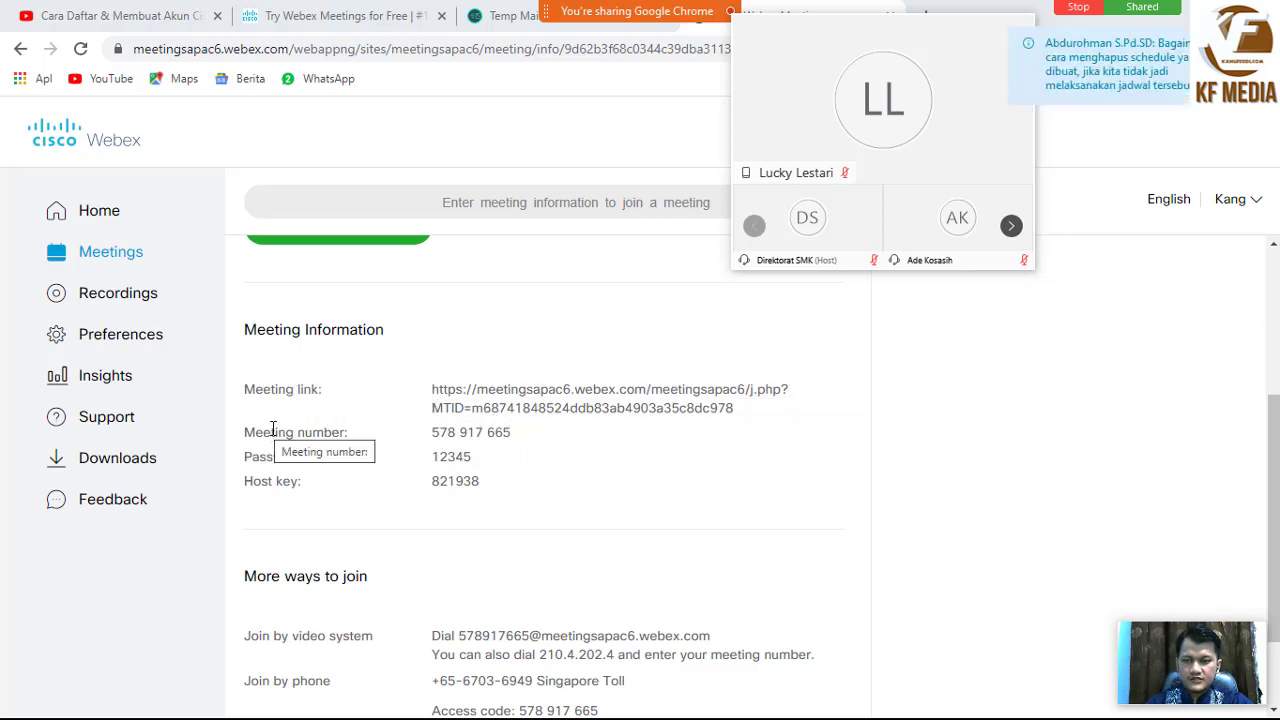
{"action": "triple_click", "coordinate": [466, 436]}
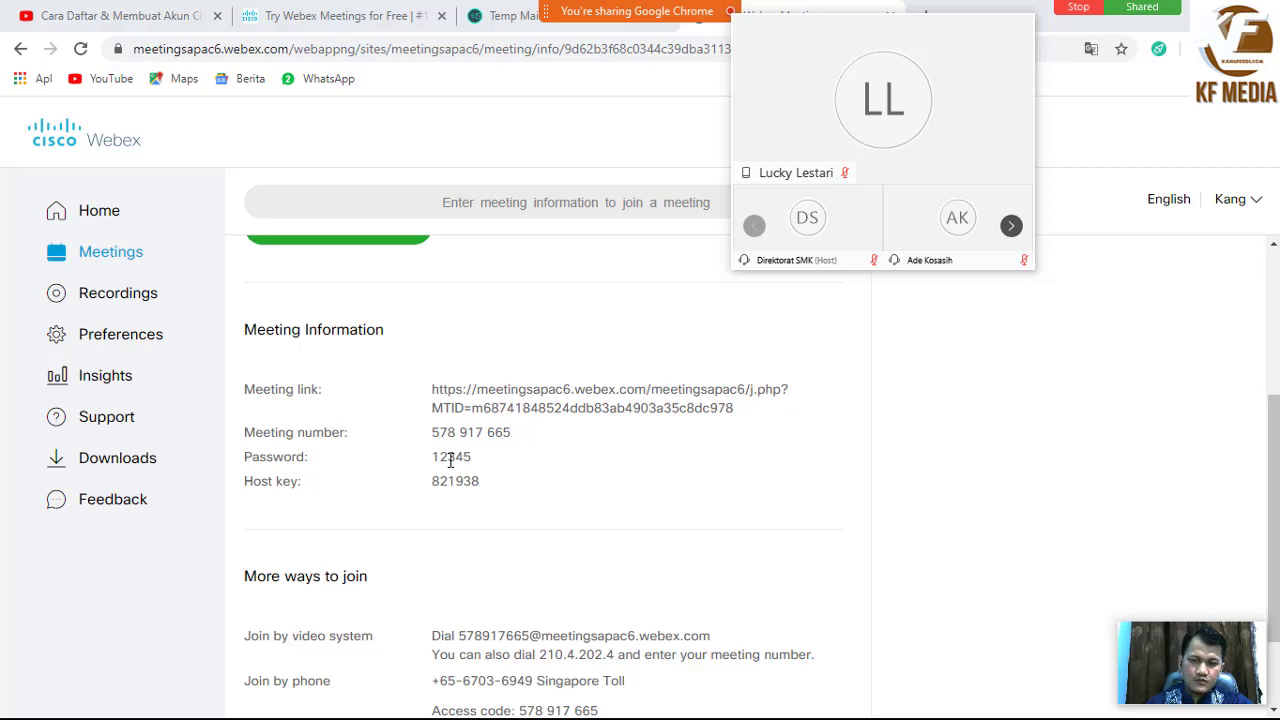
{"action": "triple_click", "coordinate": [460, 404]}
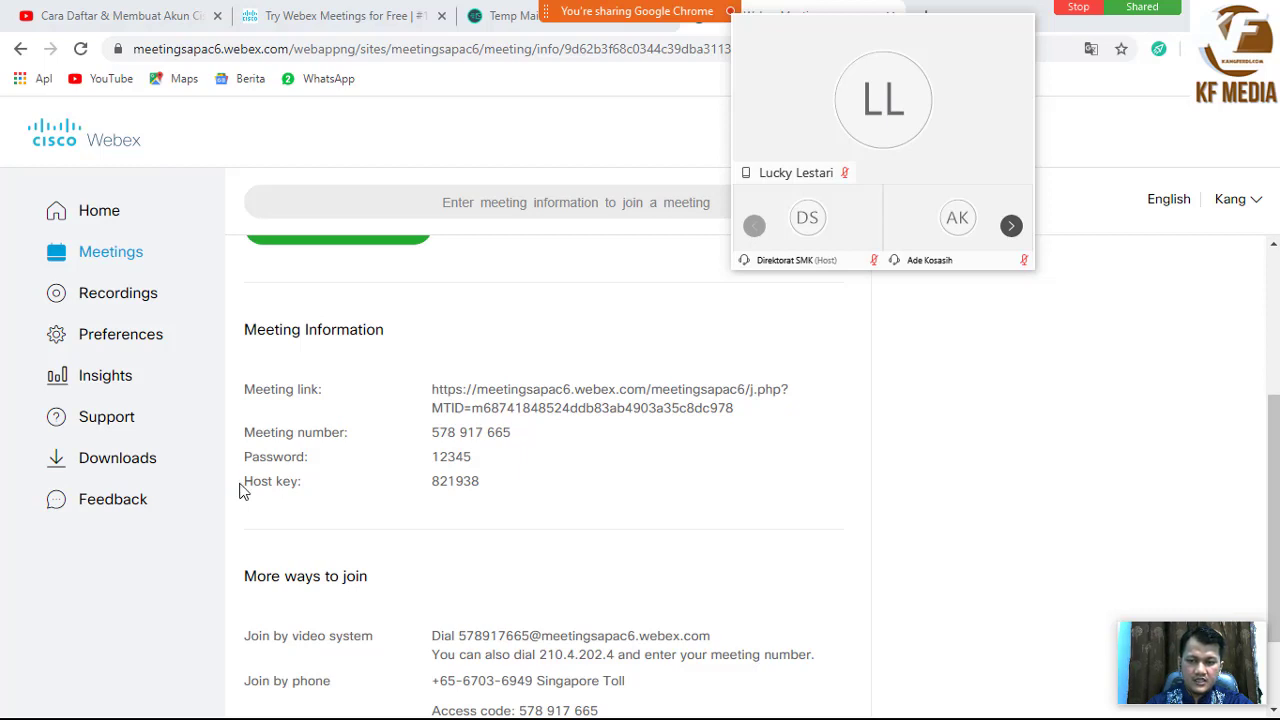
{"action": "left_click_drag", "start_coordinate": [289, 482], "coordinate": [340, 494]}
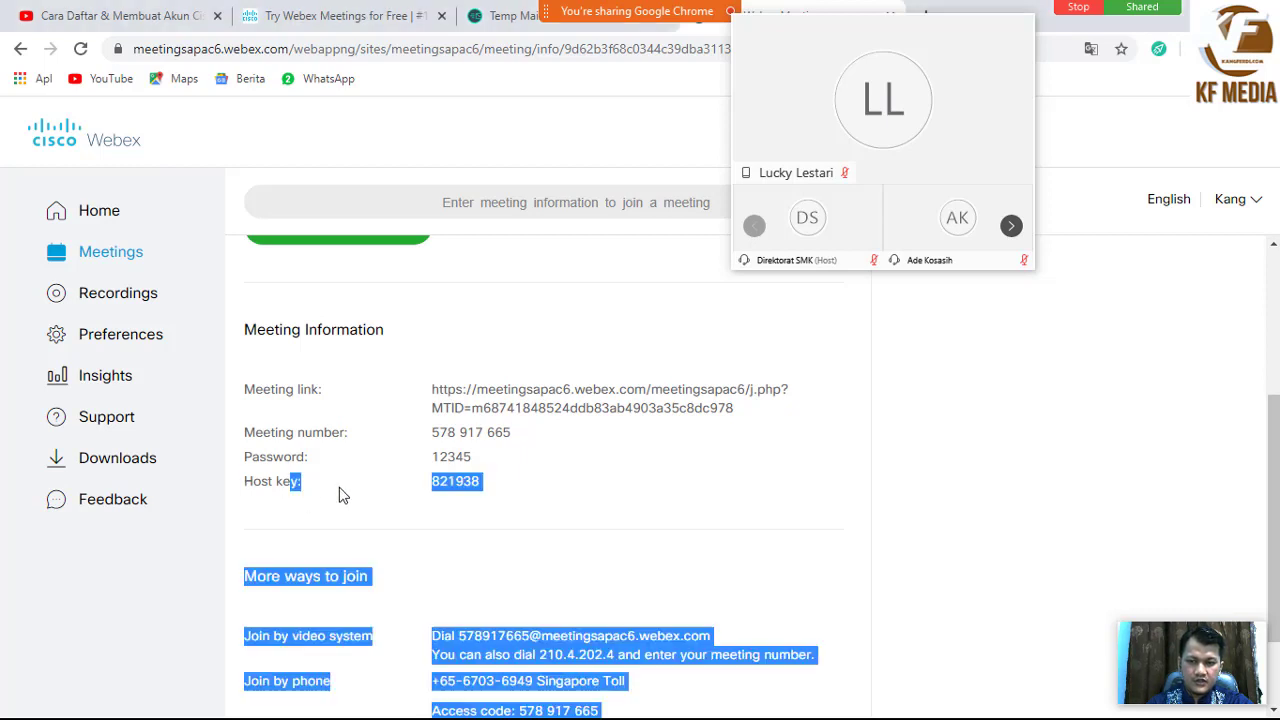
{"action": "left_click", "coordinate": [270, 494]}
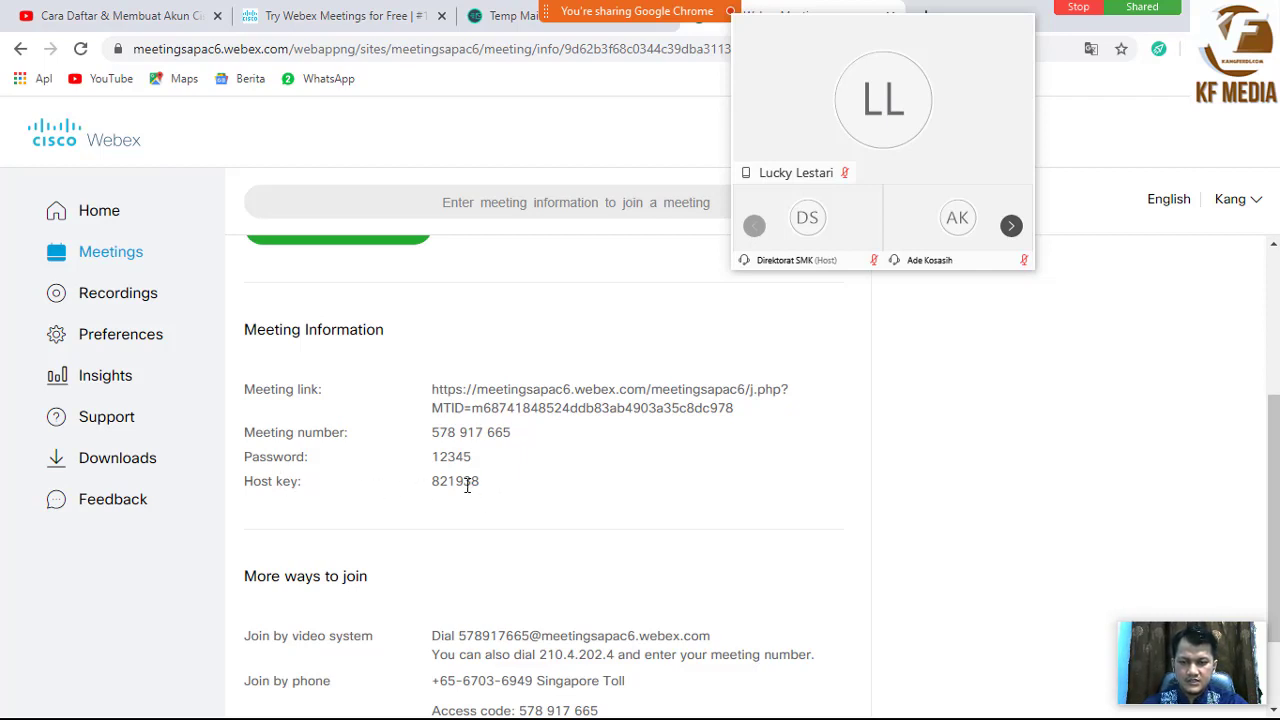
{"action": "left_click_drag", "start_coordinate": [436, 485], "coordinate": [610, 485]}
{"action": "left_click", "coordinate": [610, 486]}
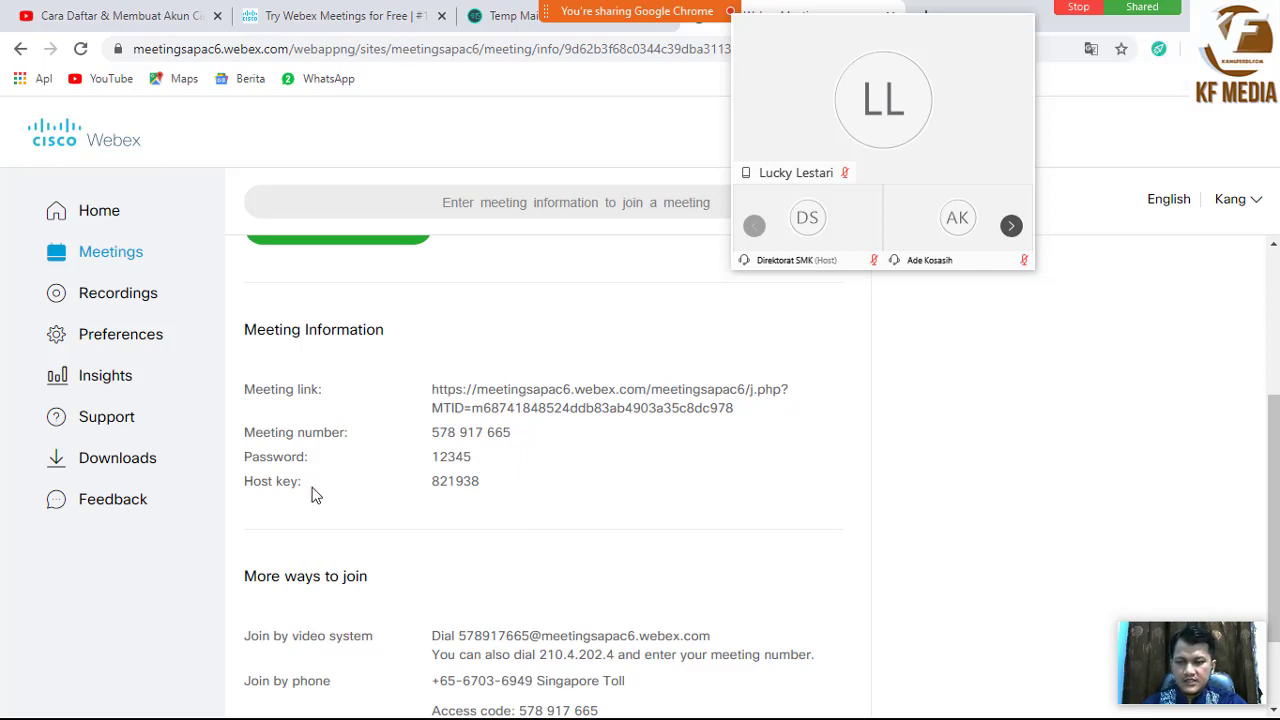
{"action": "scroll", "coordinate": [548, 487], "scroll_direction": "down", "scroll_amount": 2}
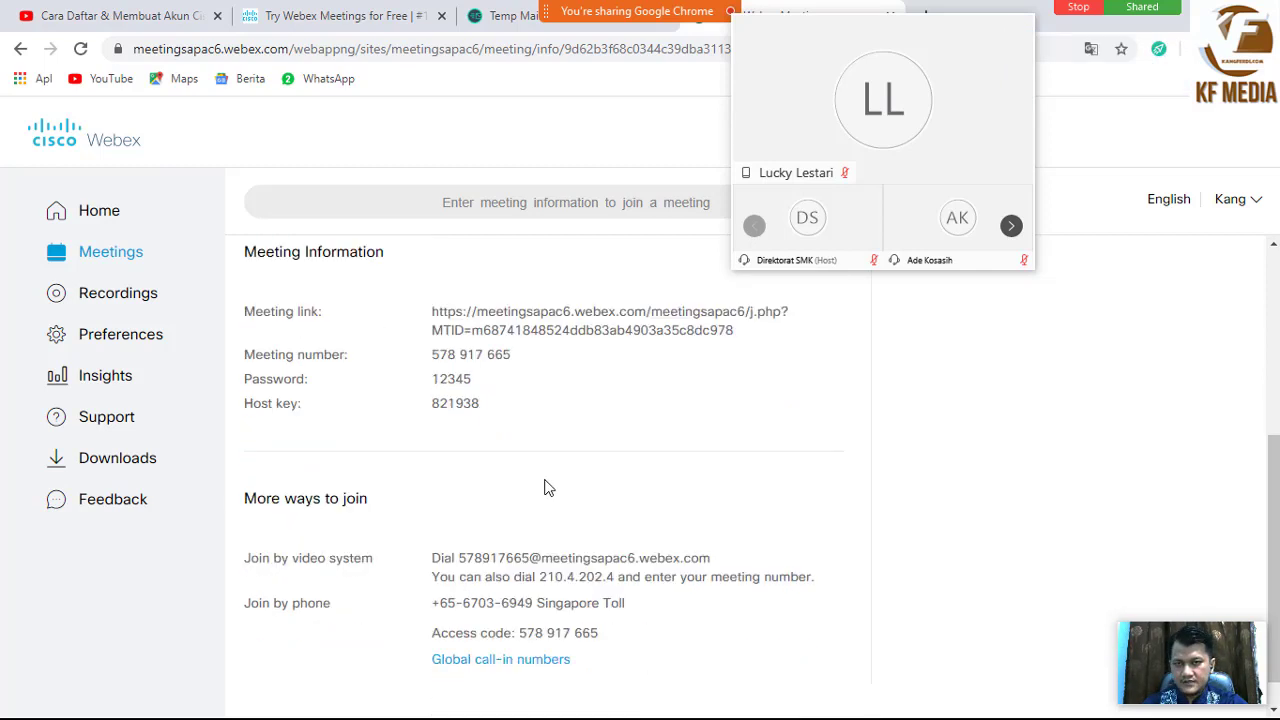
{"action": "scroll", "coordinate": [548, 487], "scroll_direction": "down", "scroll_amount": 1}
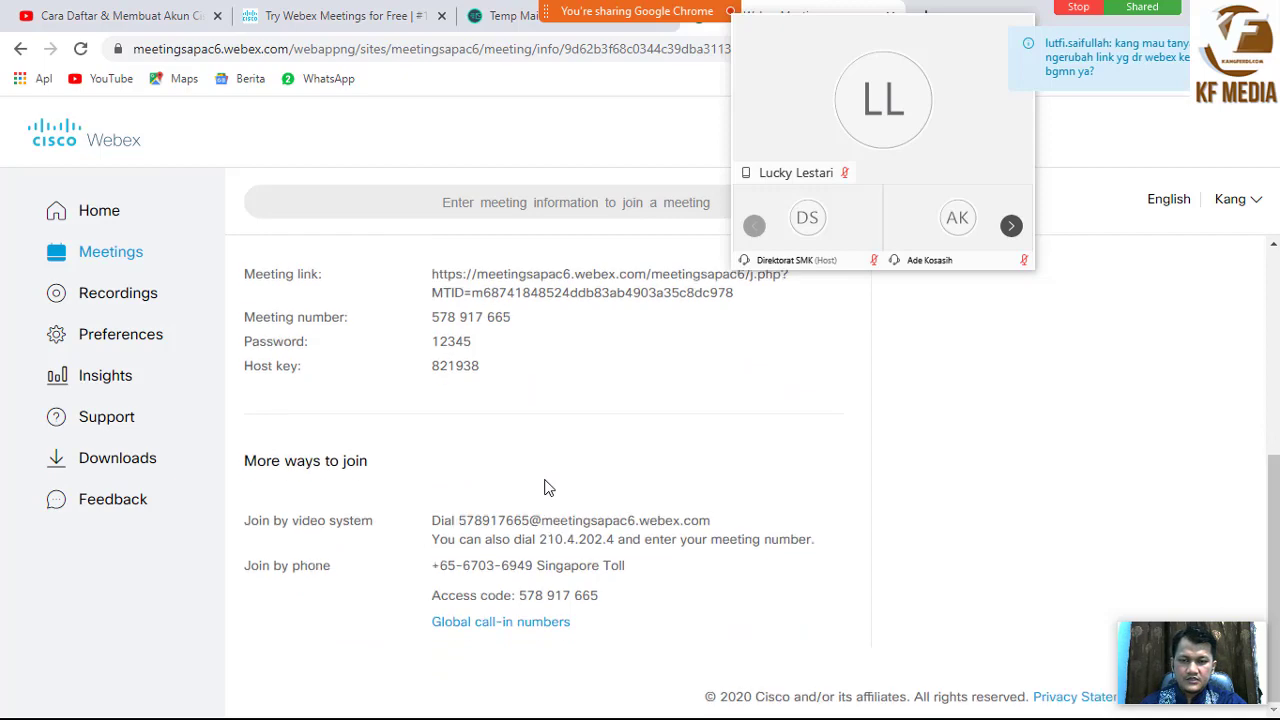
{"action": "scroll", "coordinate": [548, 487], "scroll_direction": "up", "scroll_amount": 4}
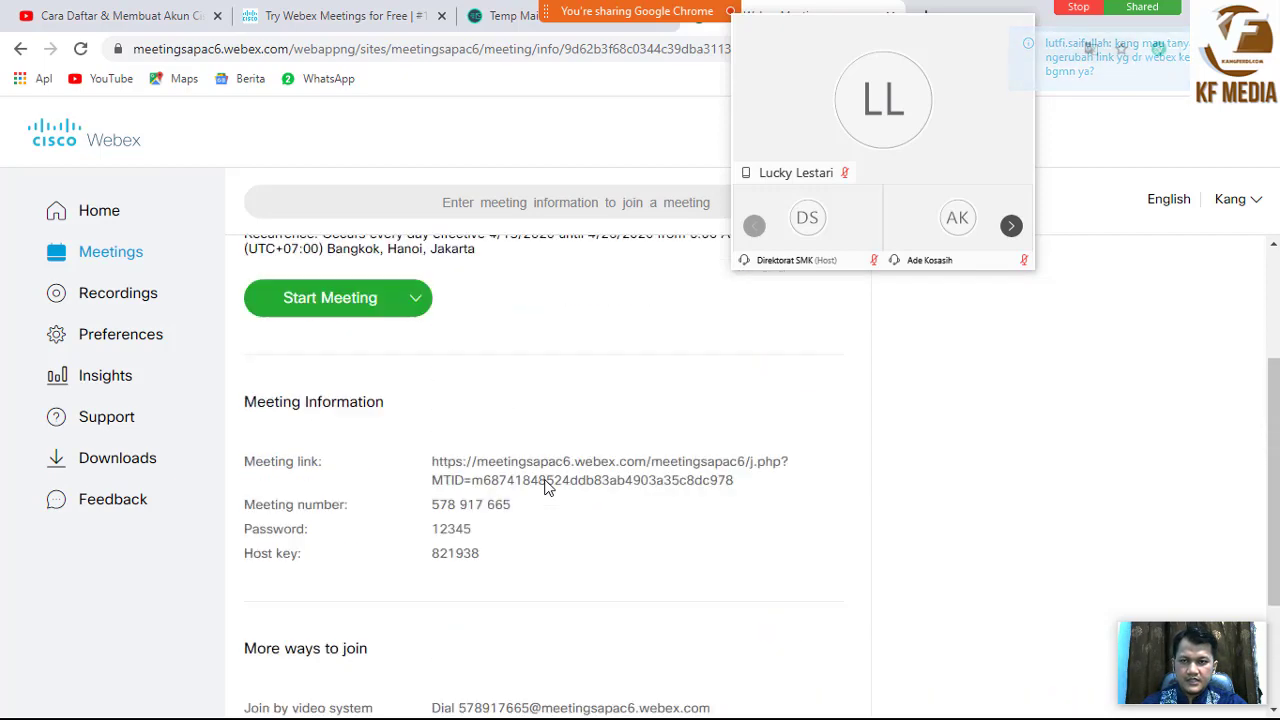
{"action": "triple_click", "coordinate": [548, 482]}
{"action": "scroll", "coordinate": [548, 487], "scroll_direction": "up", "scroll_amount": 2}
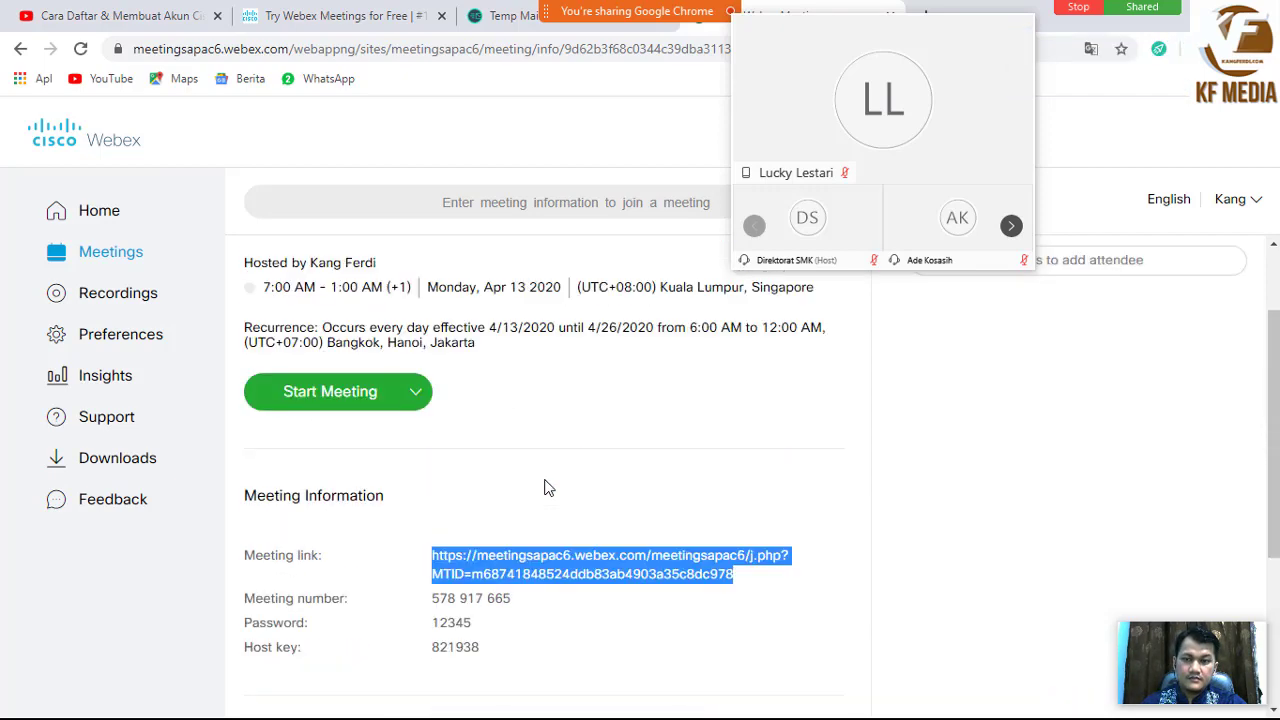
{"action": "left_click", "coordinate": [548, 487]}
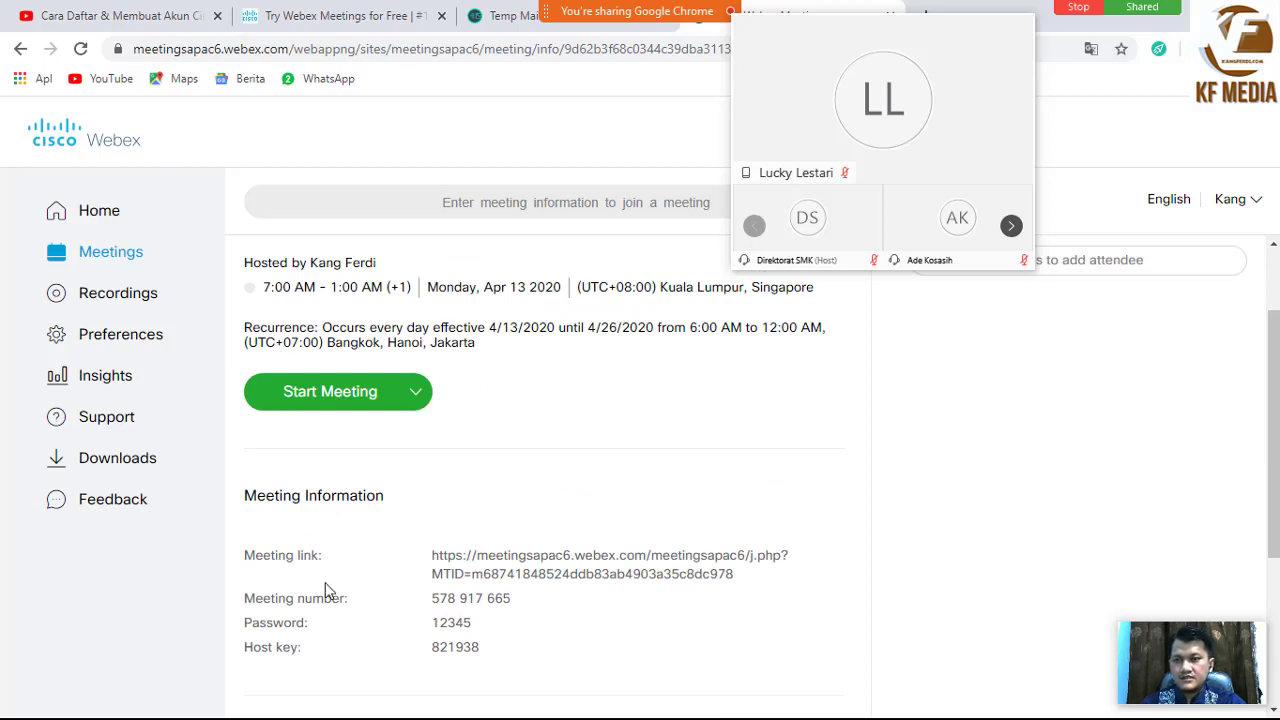
{"action": "mouse_move", "coordinate": [621, 10]}
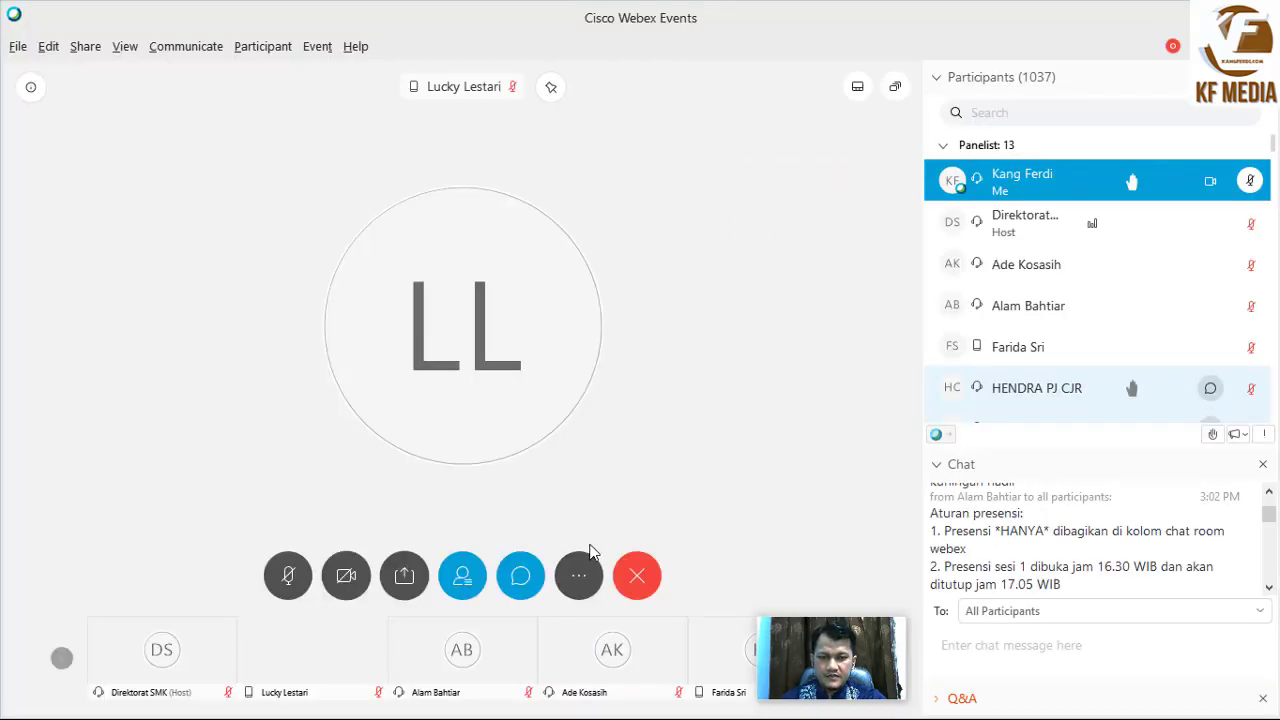
- Choose the Microsoft PowerPoint window as the content to share
{"action": "left_click", "coordinate": [401, 579]}
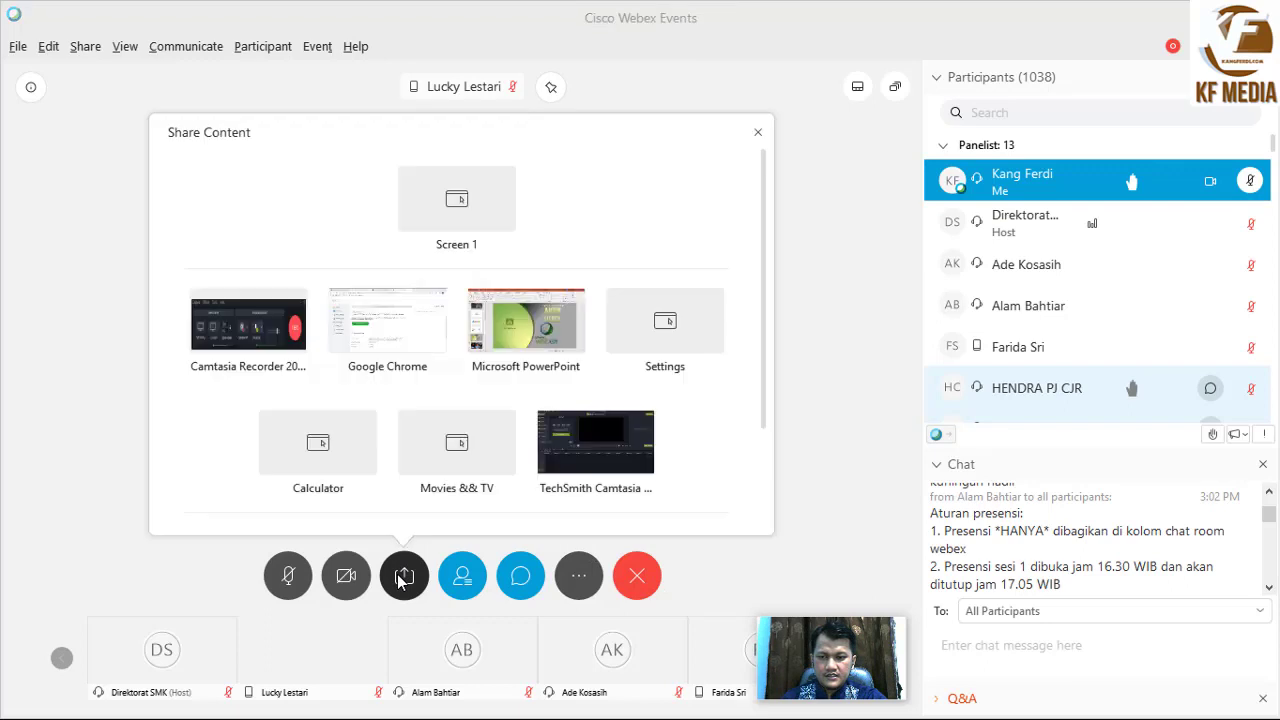
{"action": "left_click", "coordinate": [505, 328]}
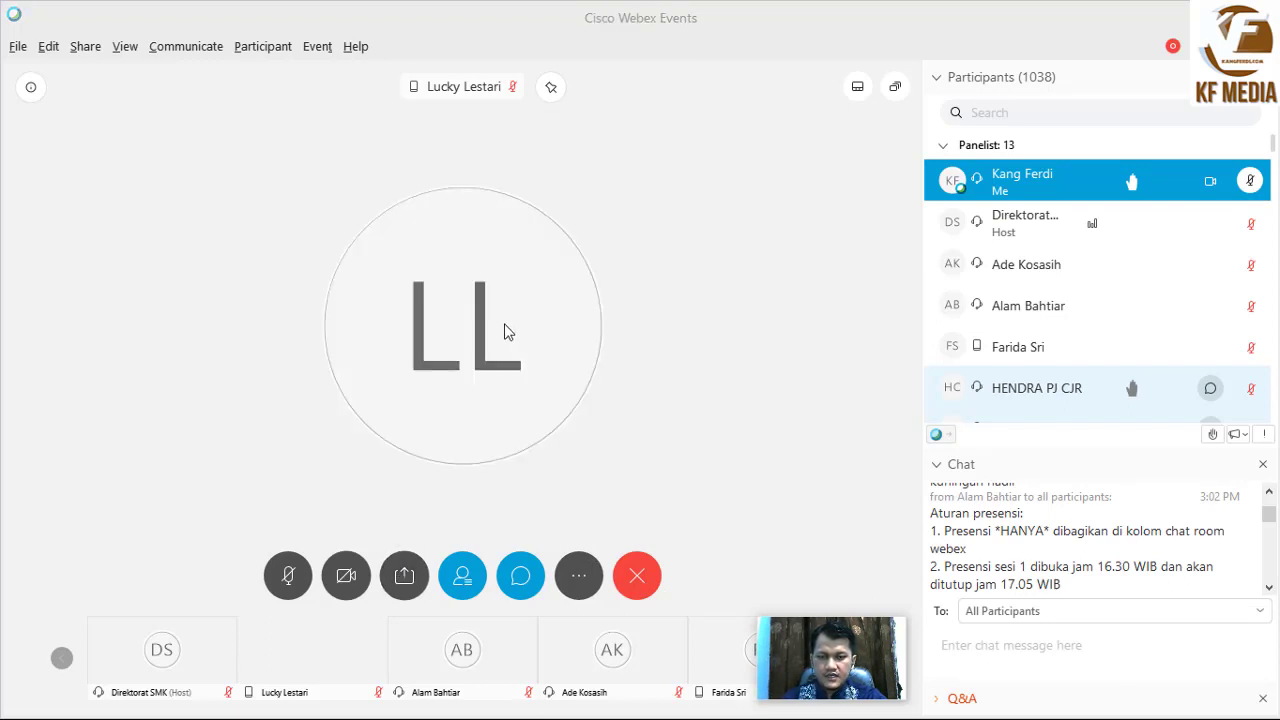
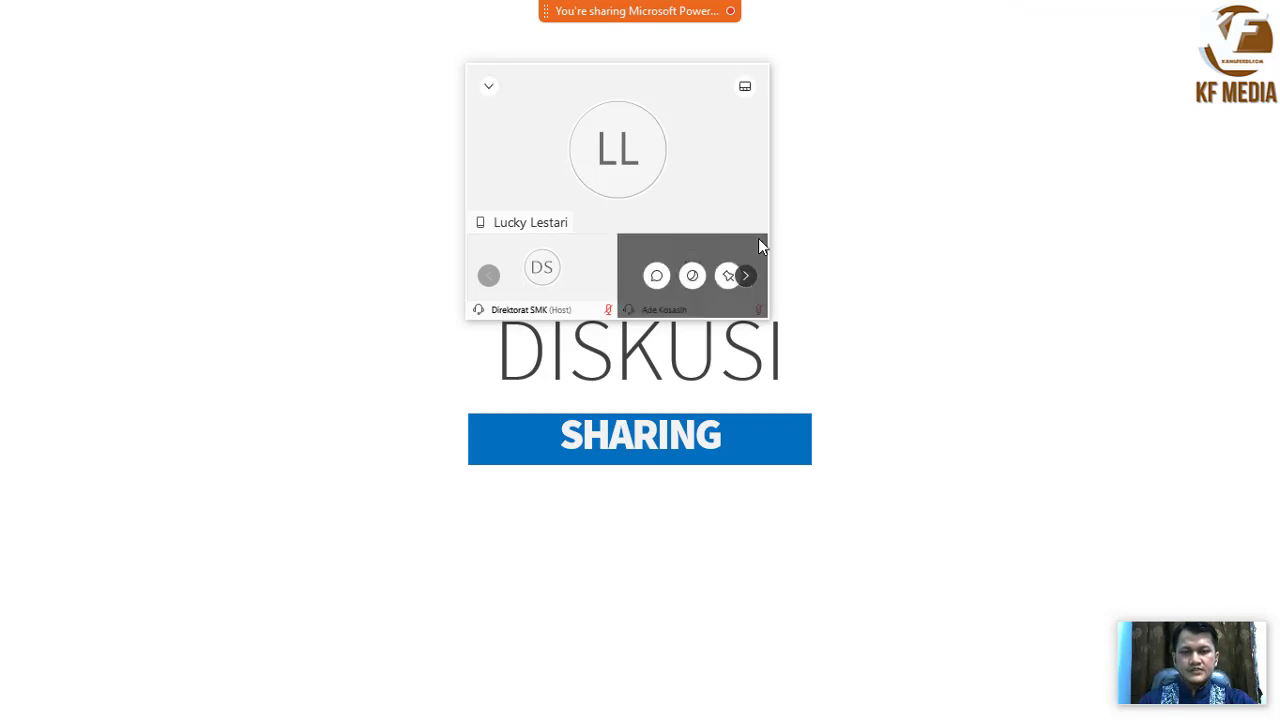
- Switch the Webex share from the PowerPoint window to the whole Screen 1
{"action": "mouse_move", "coordinate": [708, 6]}
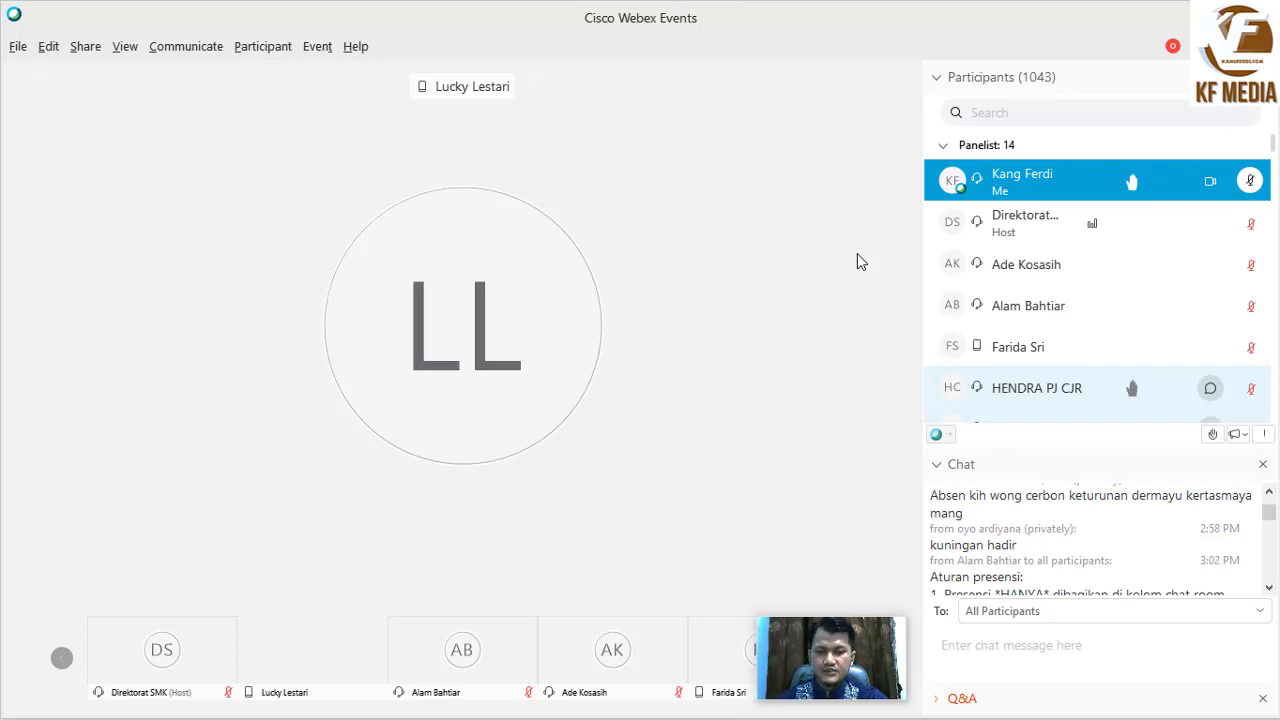
{"action": "mouse_move", "coordinate": [591, 386]}
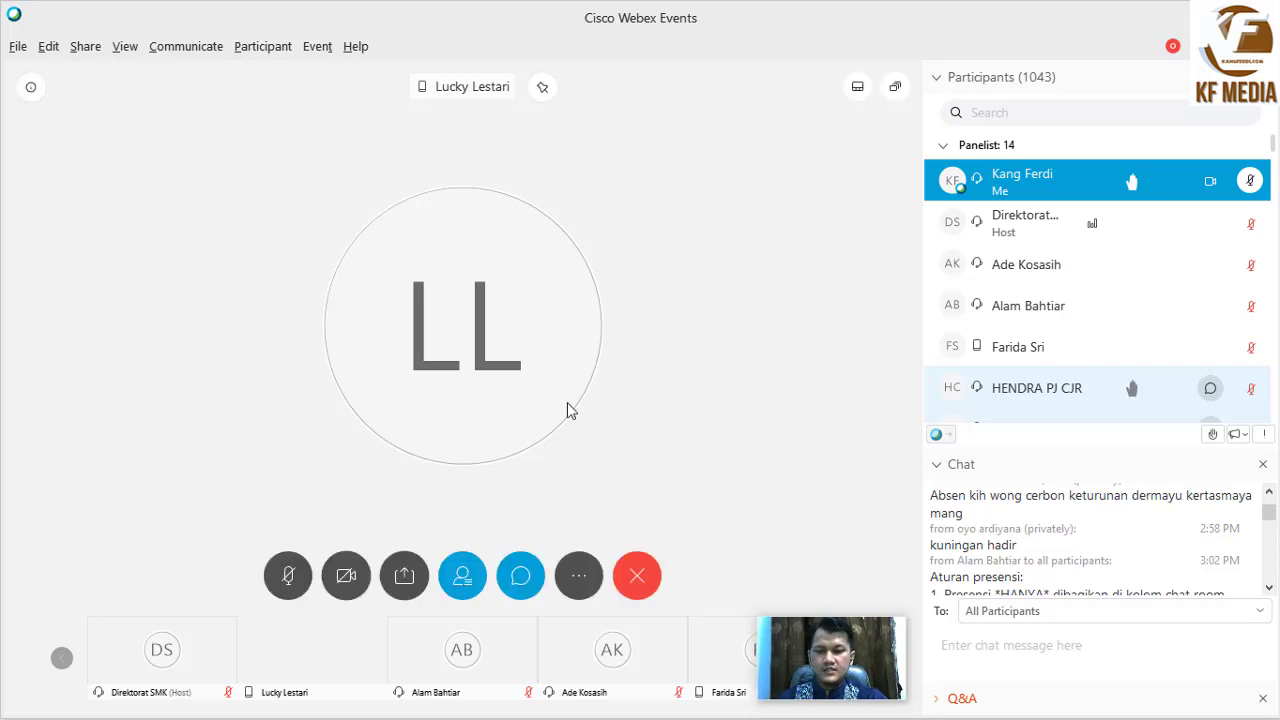
{"action": "left_click", "coordinate": [405, 590]}
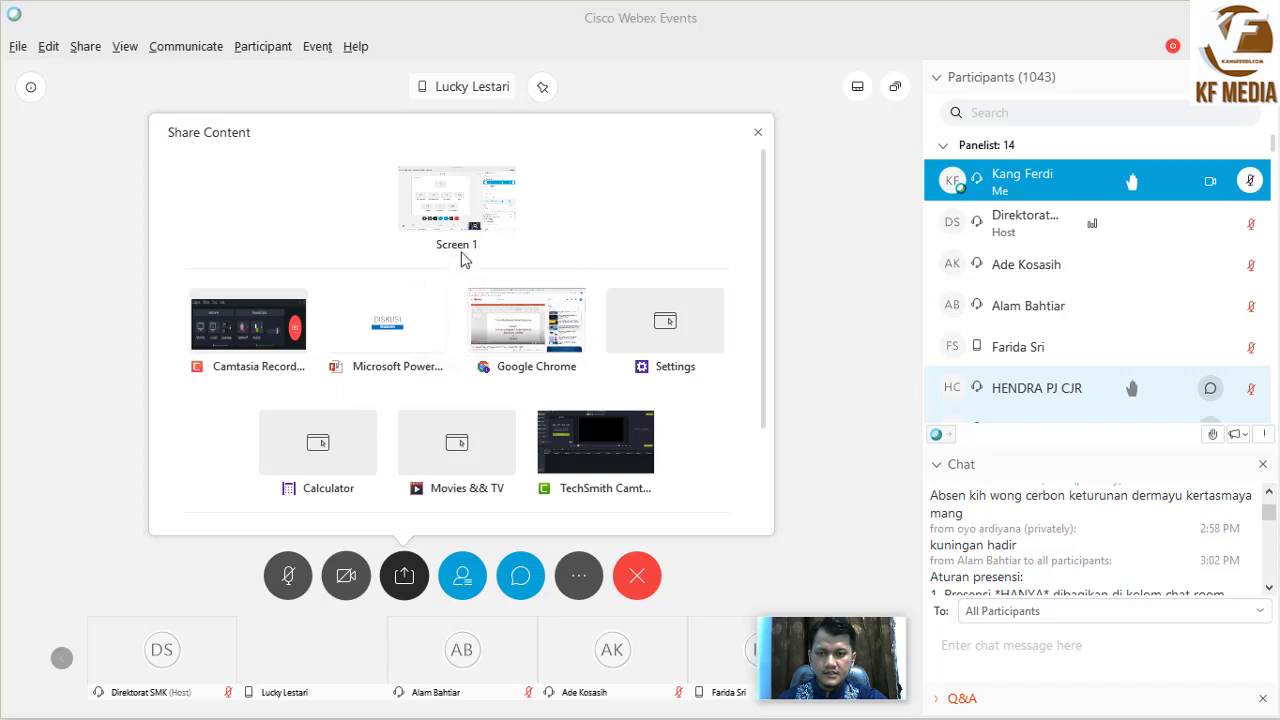
{"action": "left_click", "coordinate": [456, 199]}
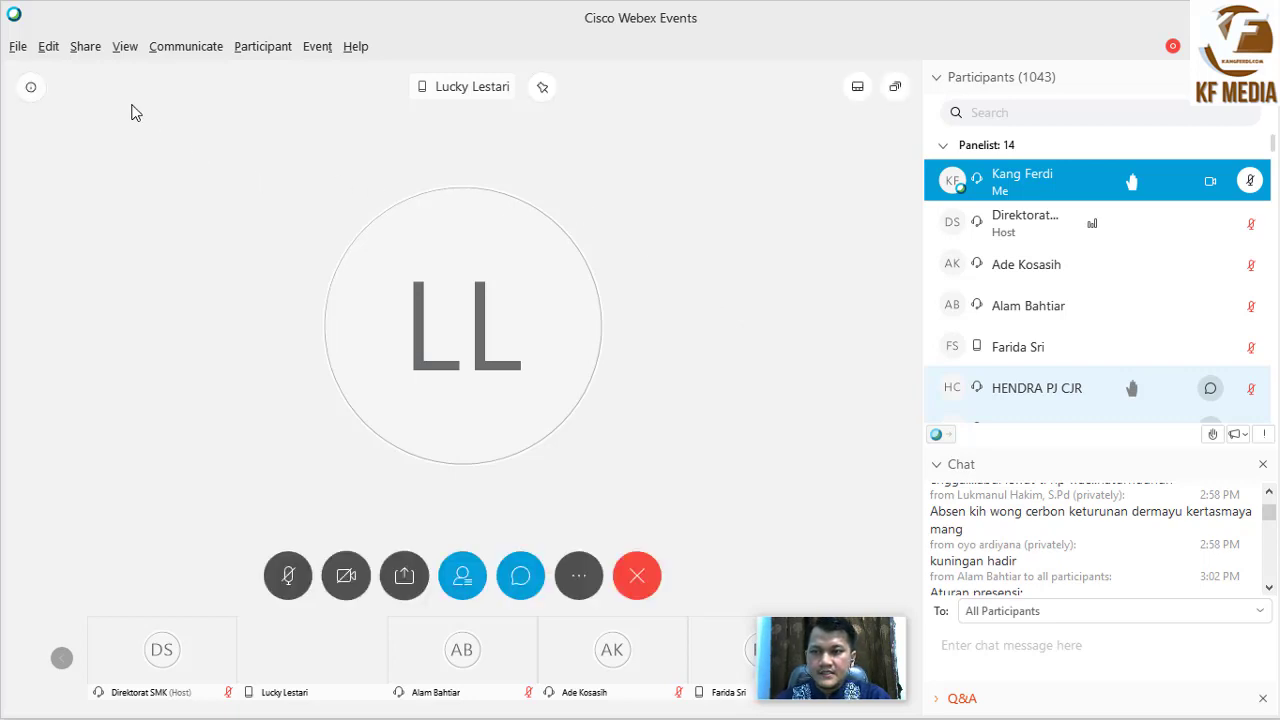
- Open the Share menu and copy a Lightshot screenshot of its sharing options
{"action": "left_click", "coordinate": [86, 48]}
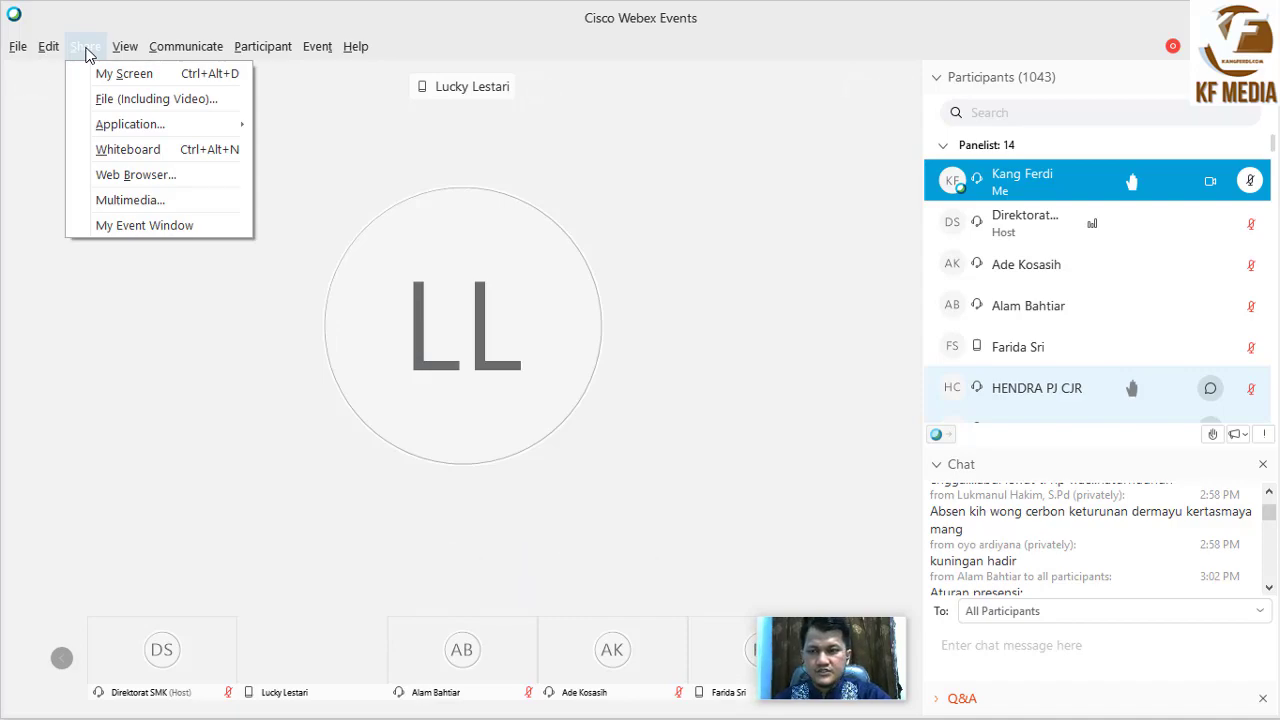
{"action": "key", "text": "Print"}
{"action": "mouse_move", "coordinate": [34, 21]}
{"action": "left_mouse_down"}
{"action": "mouse_move", "coordinate": [104, 154]}
{"action": "mouse_move", "coordinate": [289, 276]}
{"action": "left_mouse_up"}
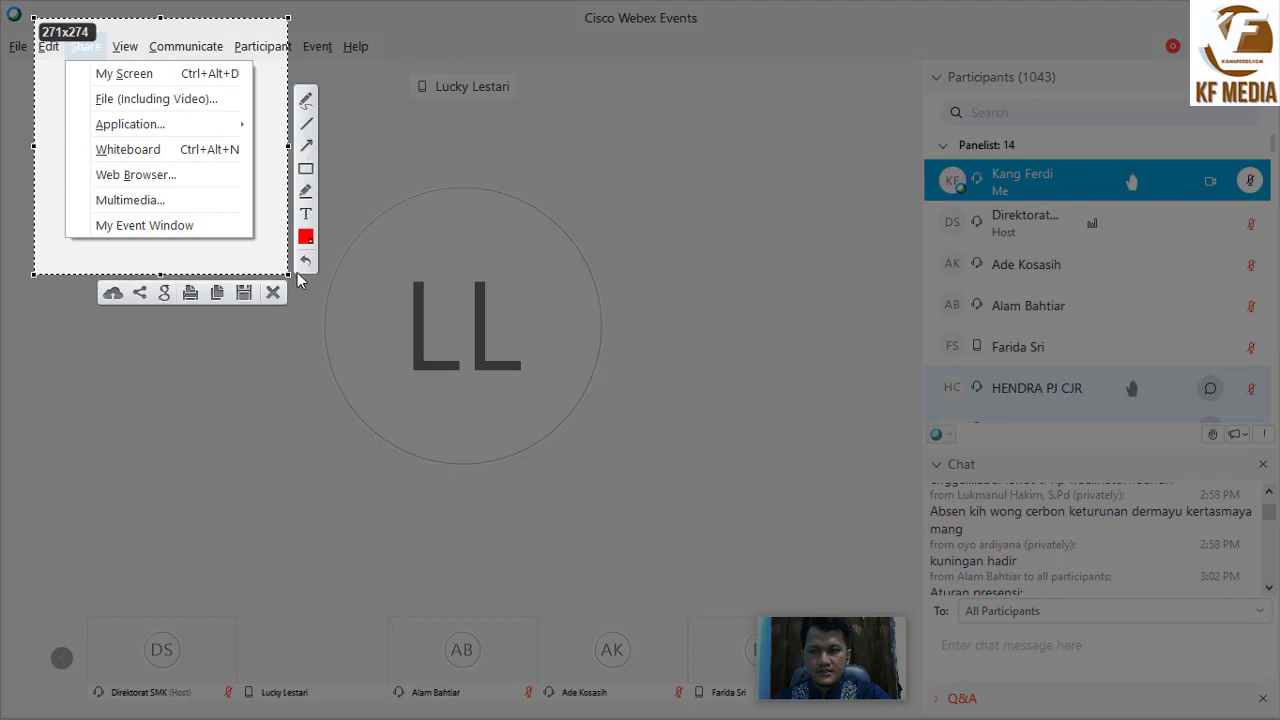
{"action": "left_click", "coordinate": [217, 292]}
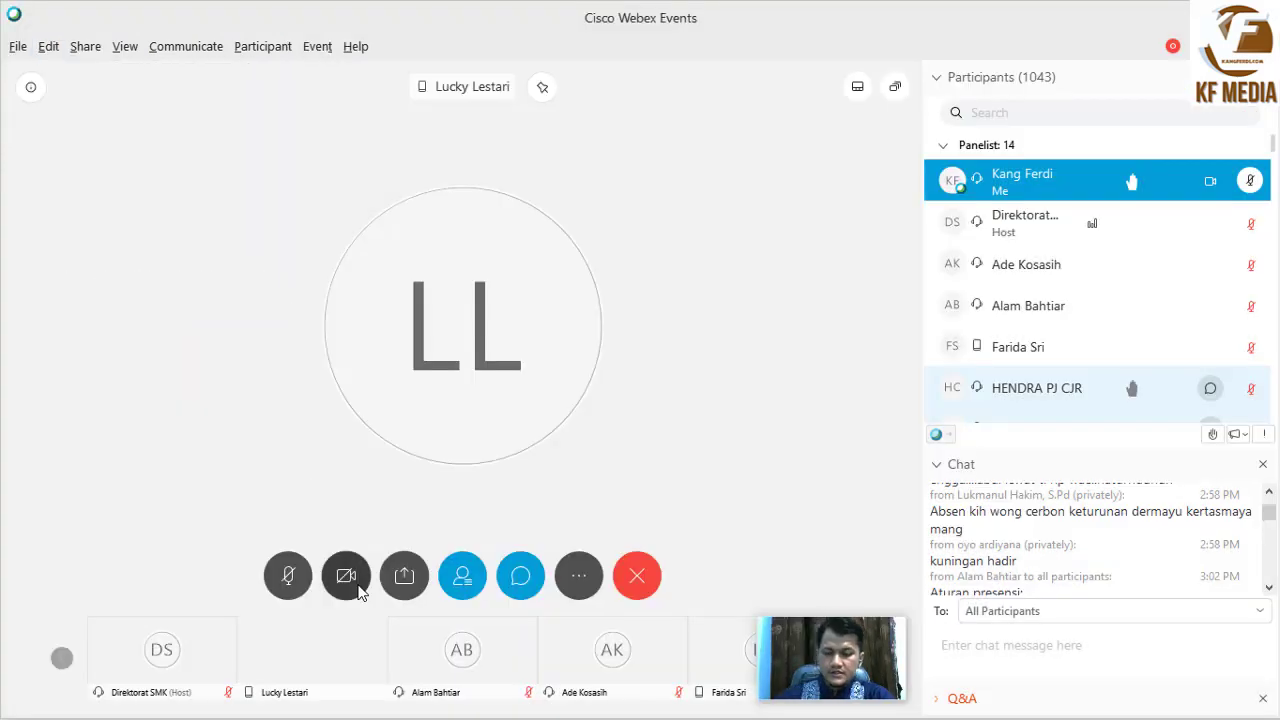
- Bring the PowerPoint deck window to the front from the taskbar
{"action": "key", "text": "super"}
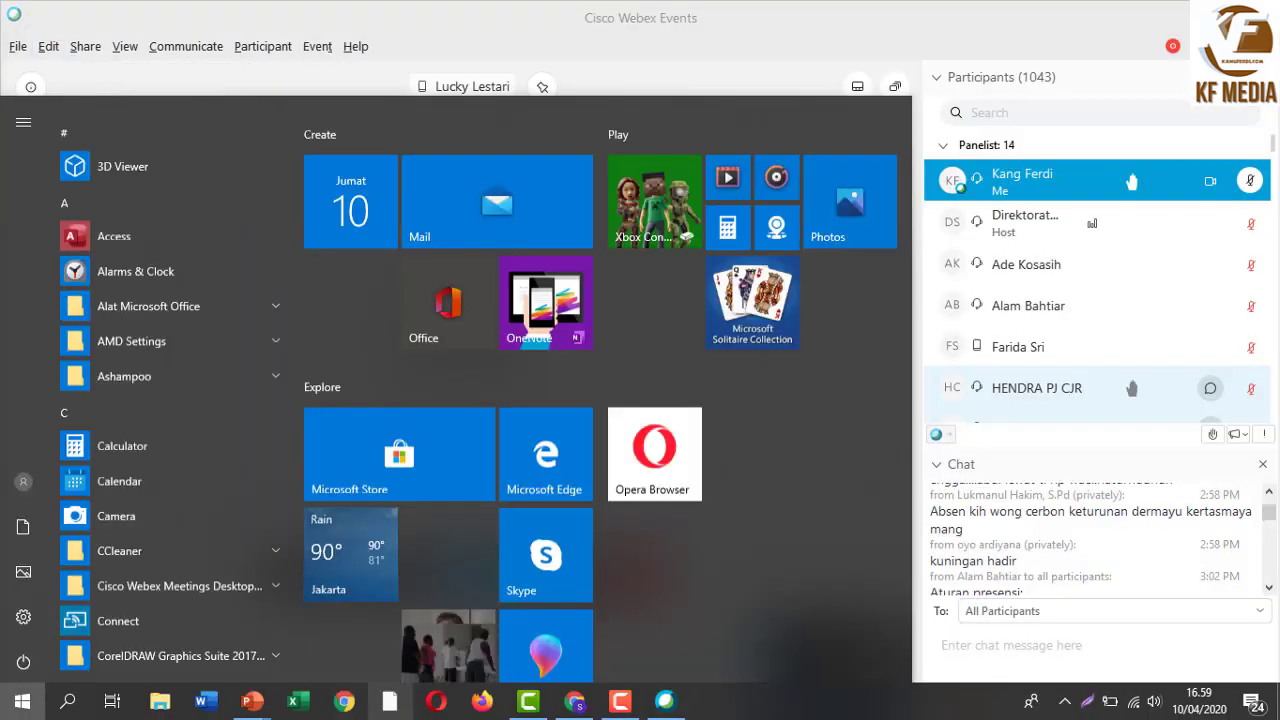
{"action": "mouse_move", "coordinate": [251, 700]}
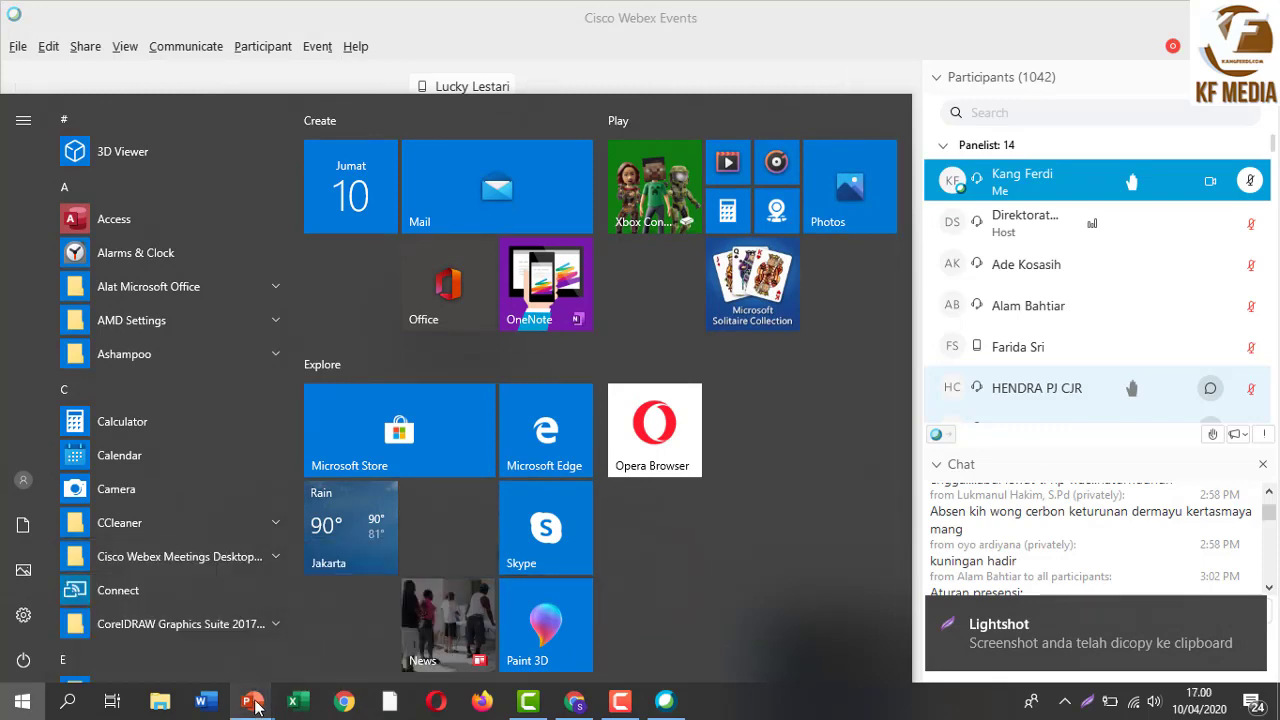
{"action": "left_click", "coordinate": [266, 549]}
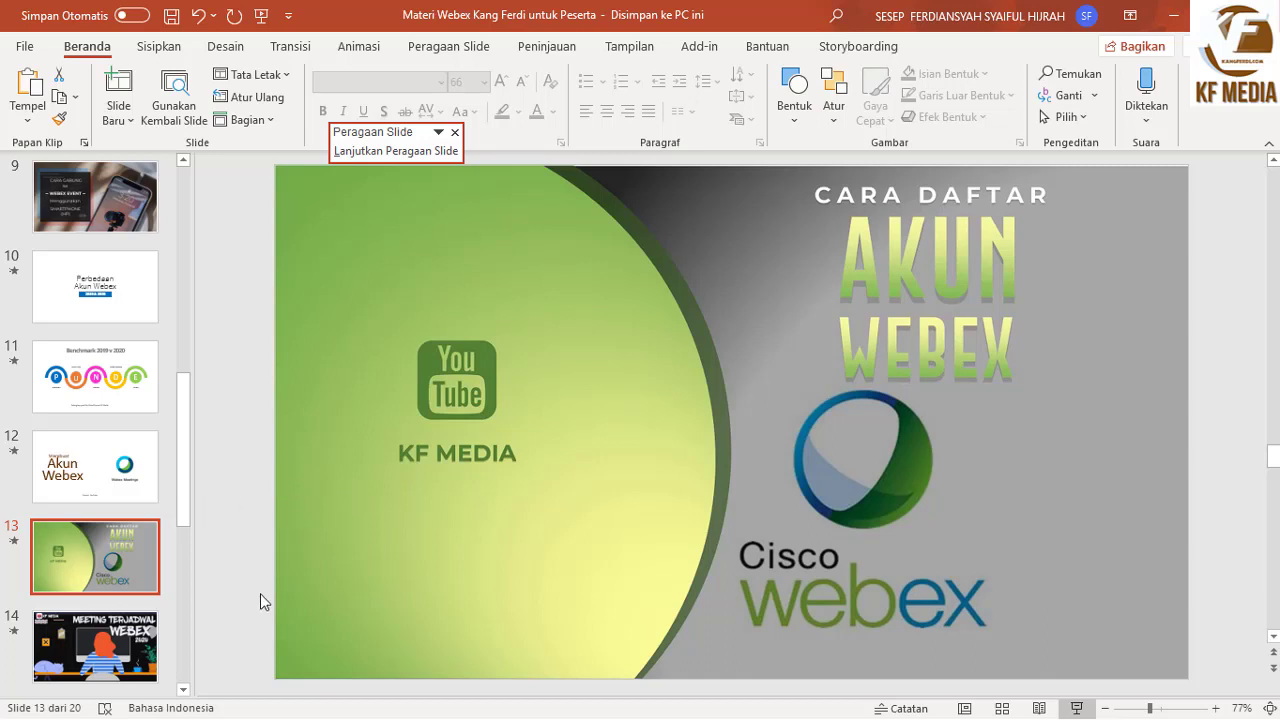
- Return to the running PowerPoint slideshow and end it to get back to editing view
{"action": "key", "text": "super"}
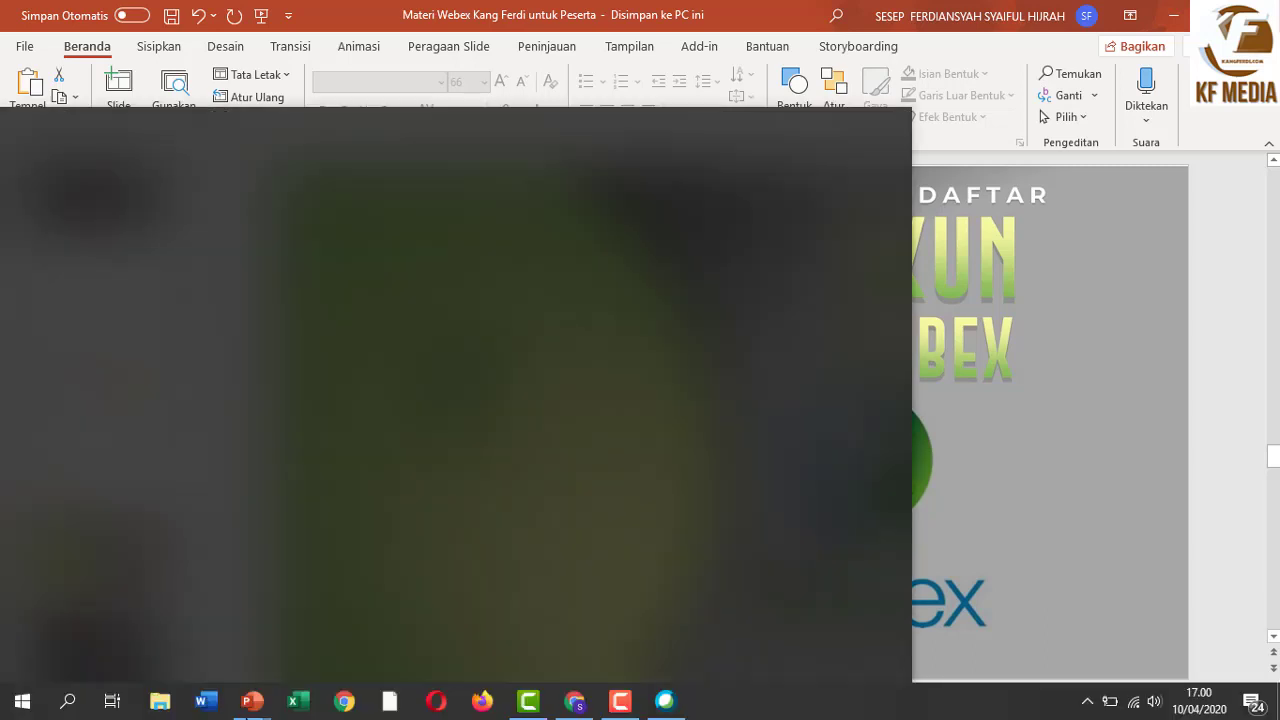
{"action": "mouse_move", "coordinate": [252, 702]}
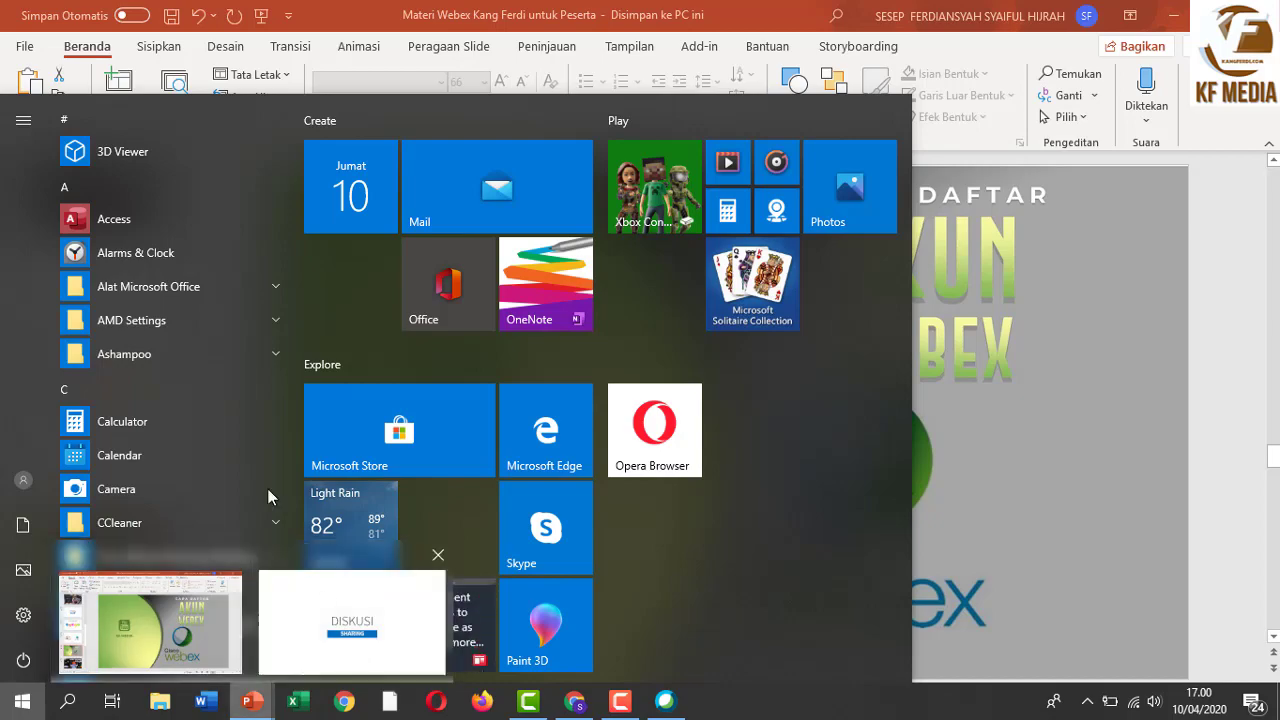
{"action": "left_click", "coordinate": [346, 655]}
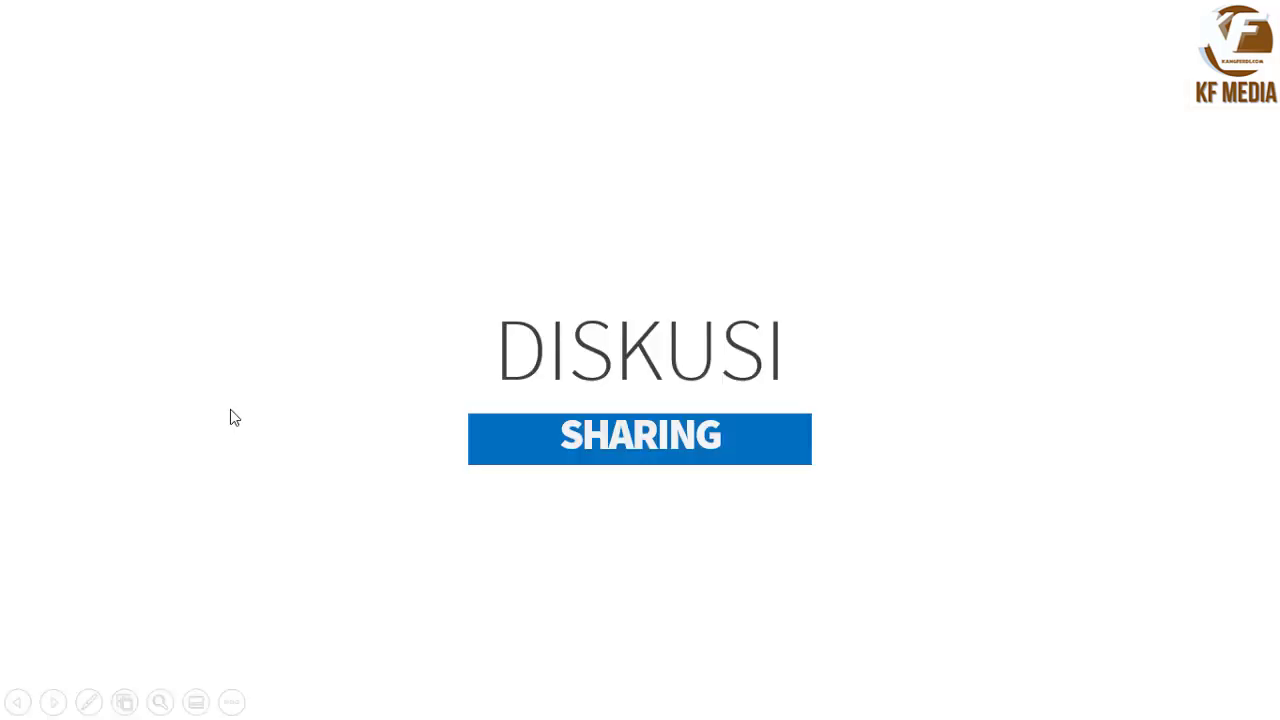
{"action": "key", "text": "Escape"}
- Insert a new slide 21 after slide 20 with the sharing options screenshot pasted, enlarged and moved lower
{"action": "scroll", "coordinate": [147, 567], "scroll_direction": "down", "scroll_amount": 1}
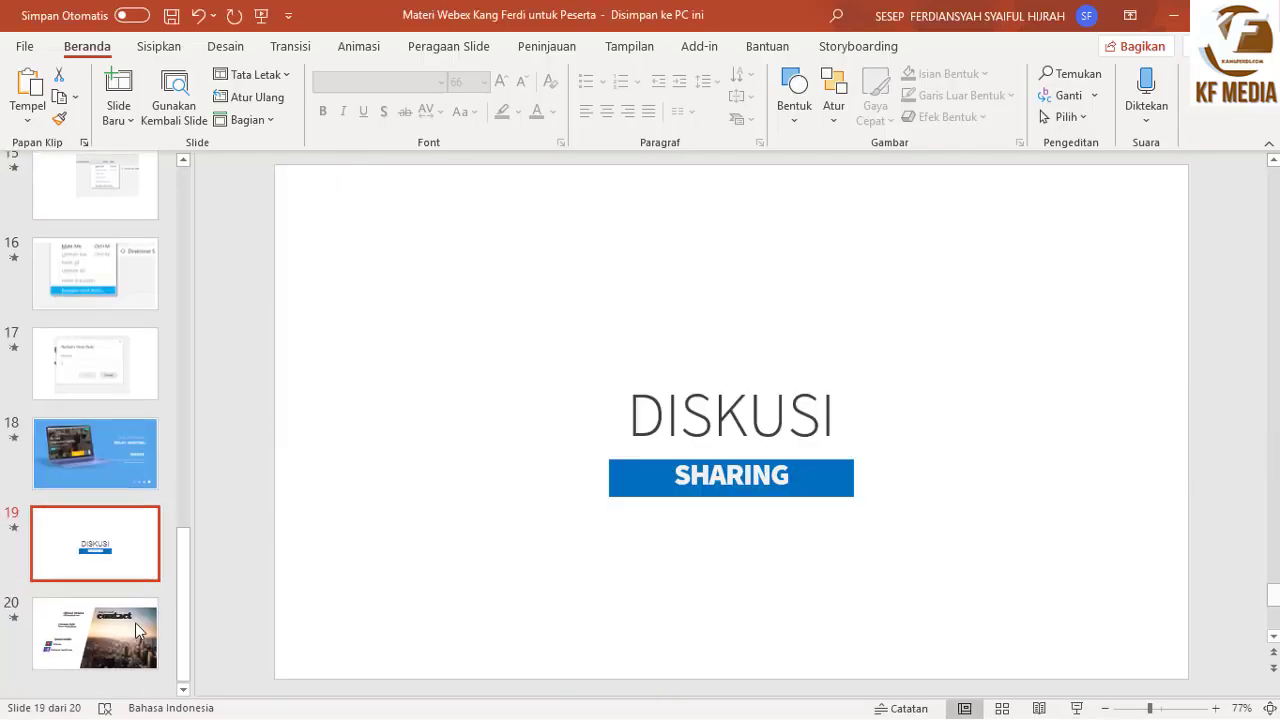
{"action": "left_click", "coordinate": [112, 679]}
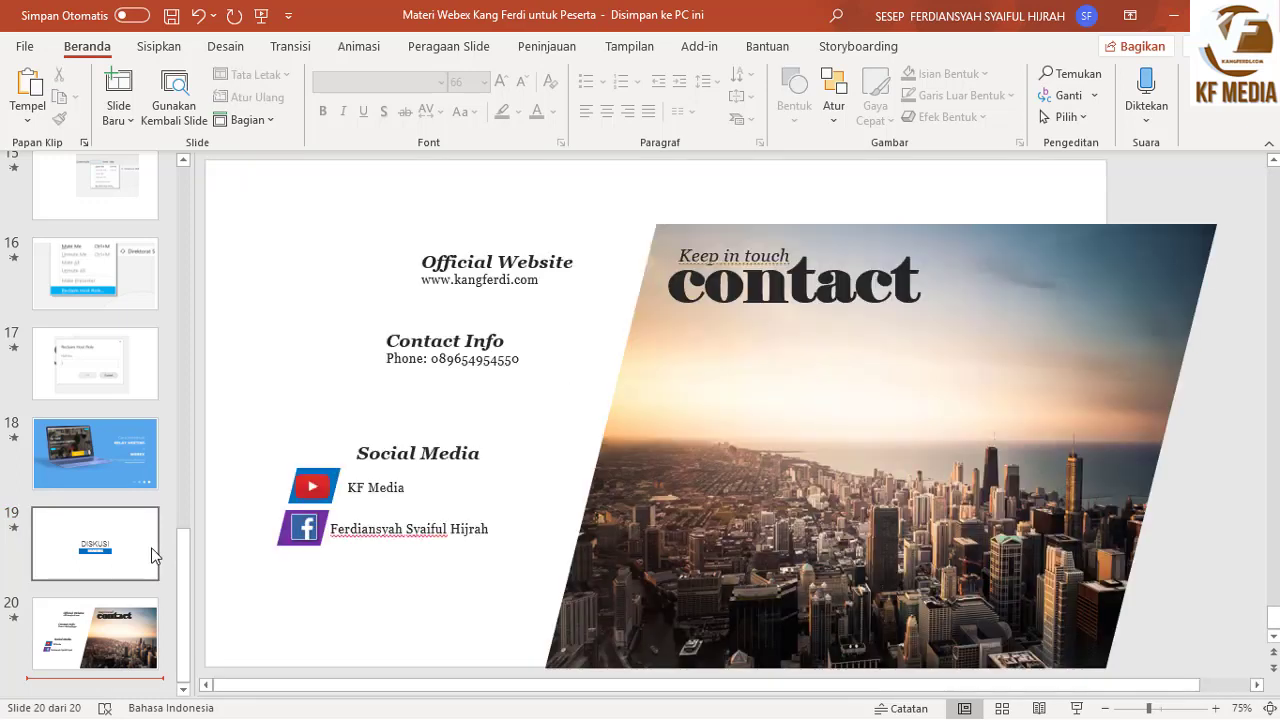
{"action": "key", "text": "Return"}
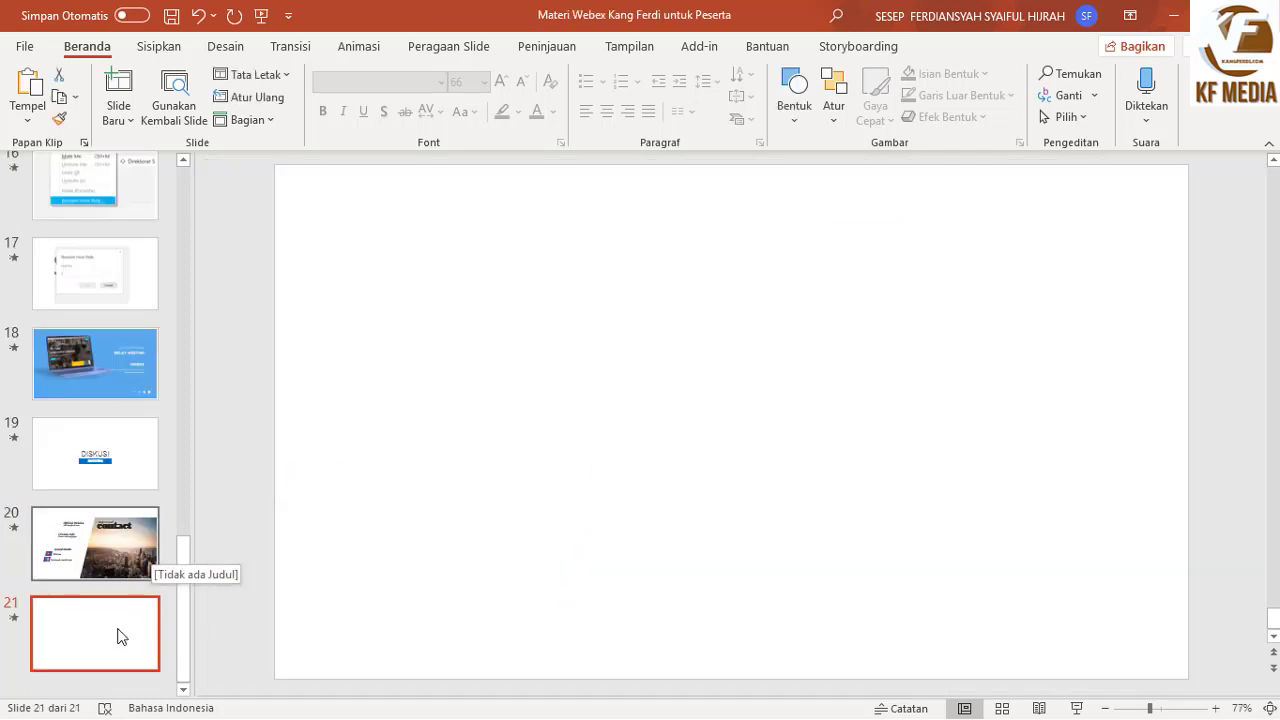
{"action": "key", "text": "ctrl+v"}
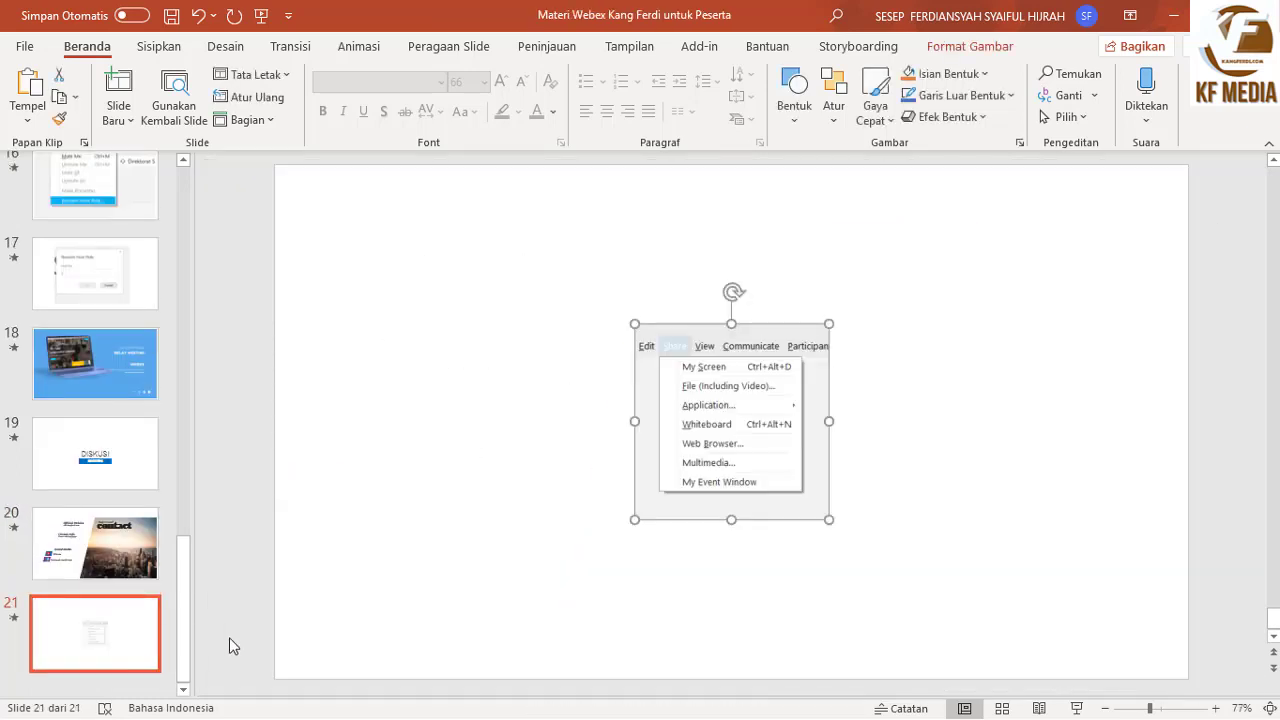
{"action": "left_click_drag", "start_coordinate": [829, 321], "coordinate": [951, 280]}
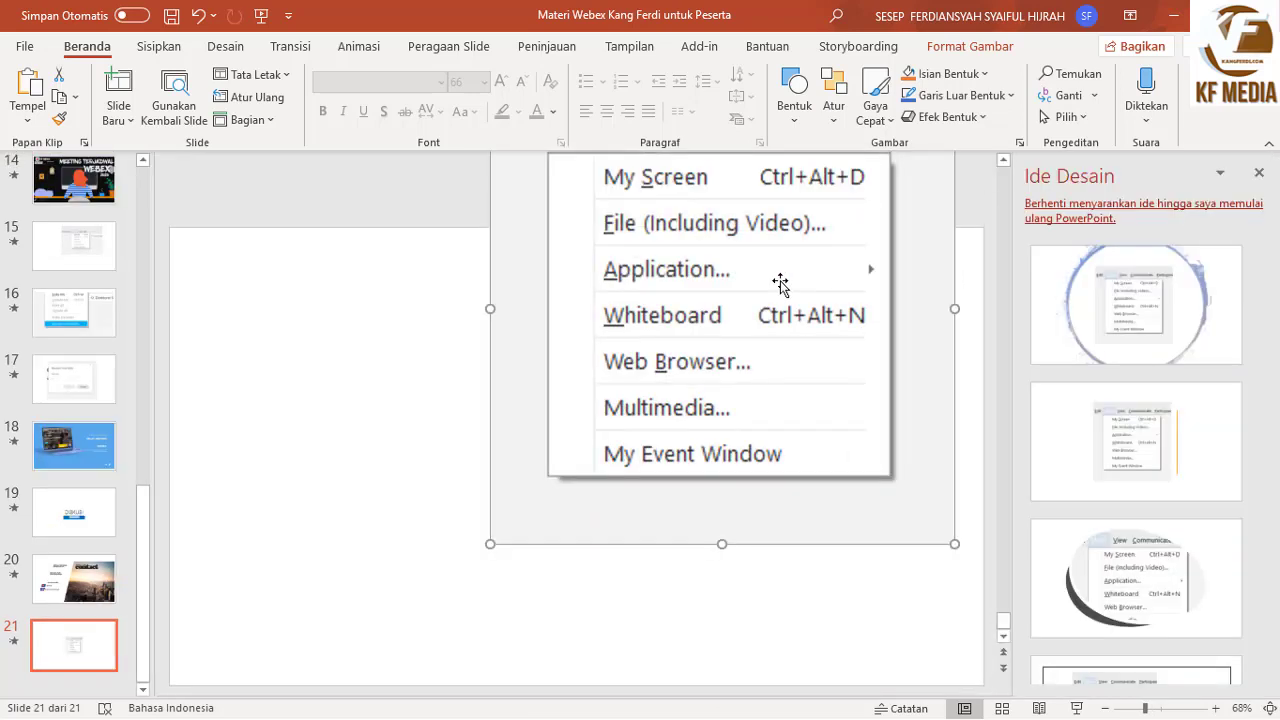
{"action": "left_click_drag", "start_coordinate": [774, 314], "coordinate": [727, 614]}
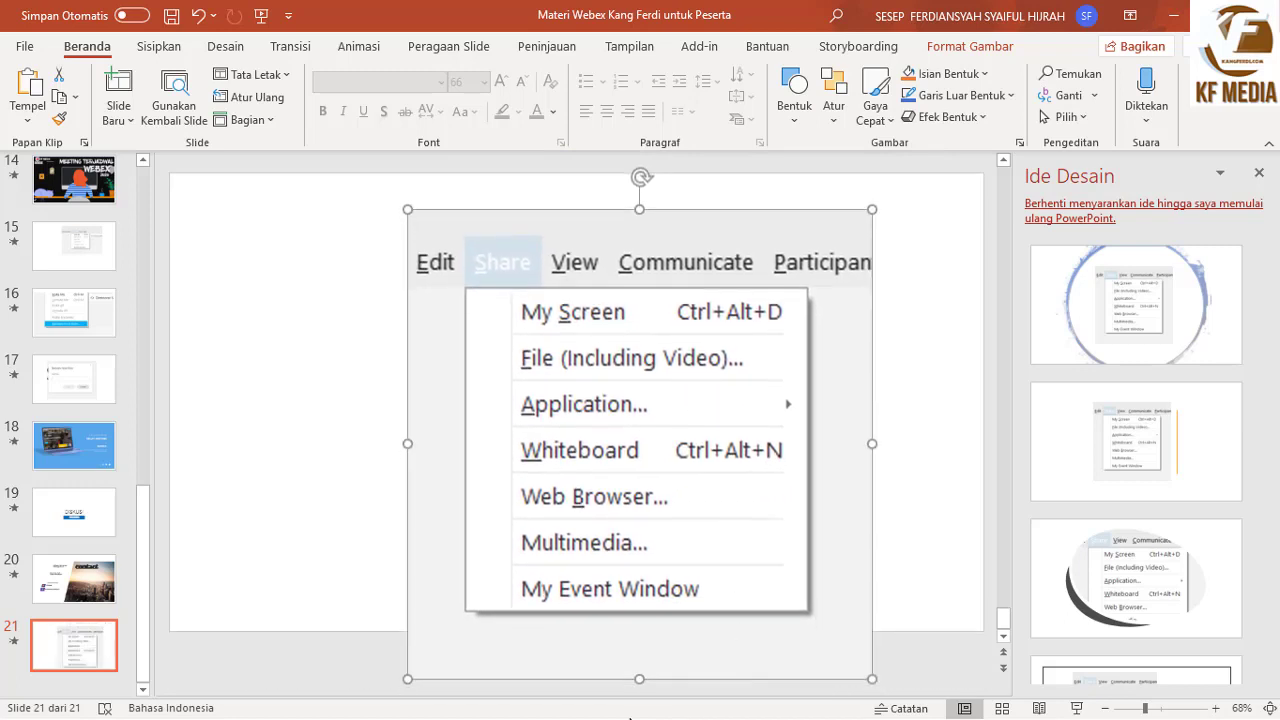
{"action": "key", "text": "super"}
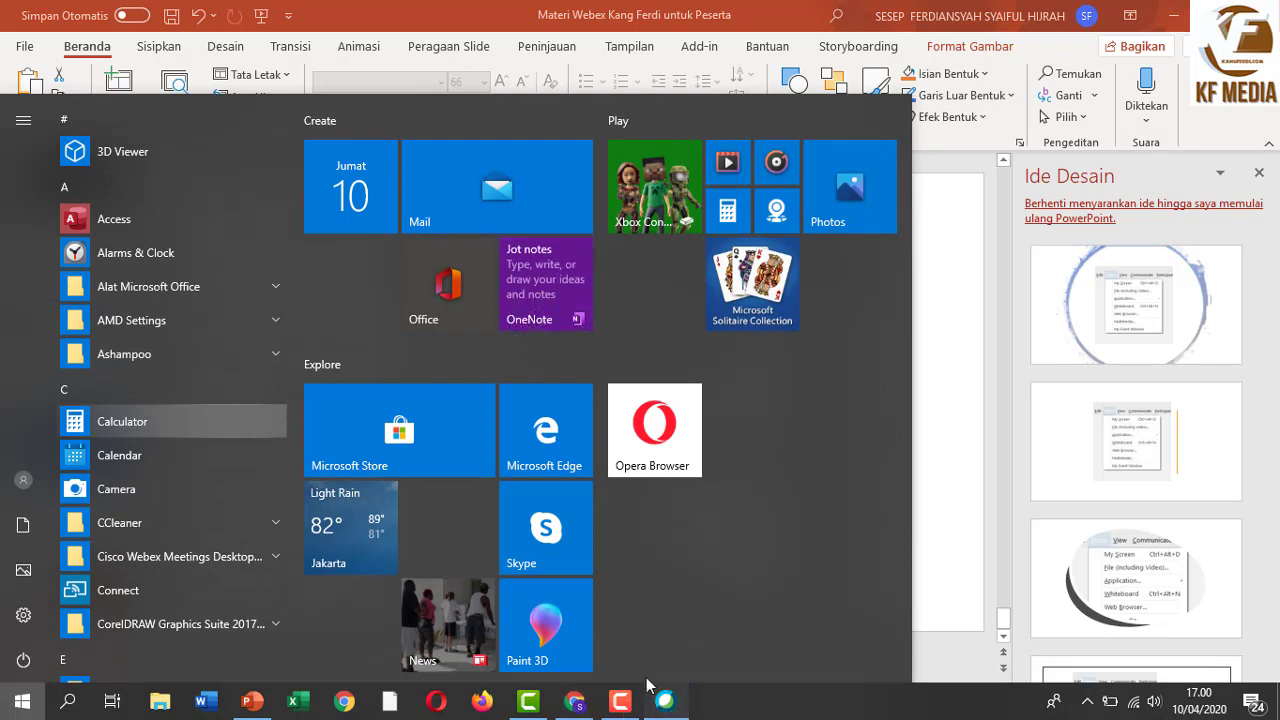
- Bring Webex forward and share the Microsoft PowerPoint window with attendees
{"action": "left_click", "coordinate": [666, 701]}
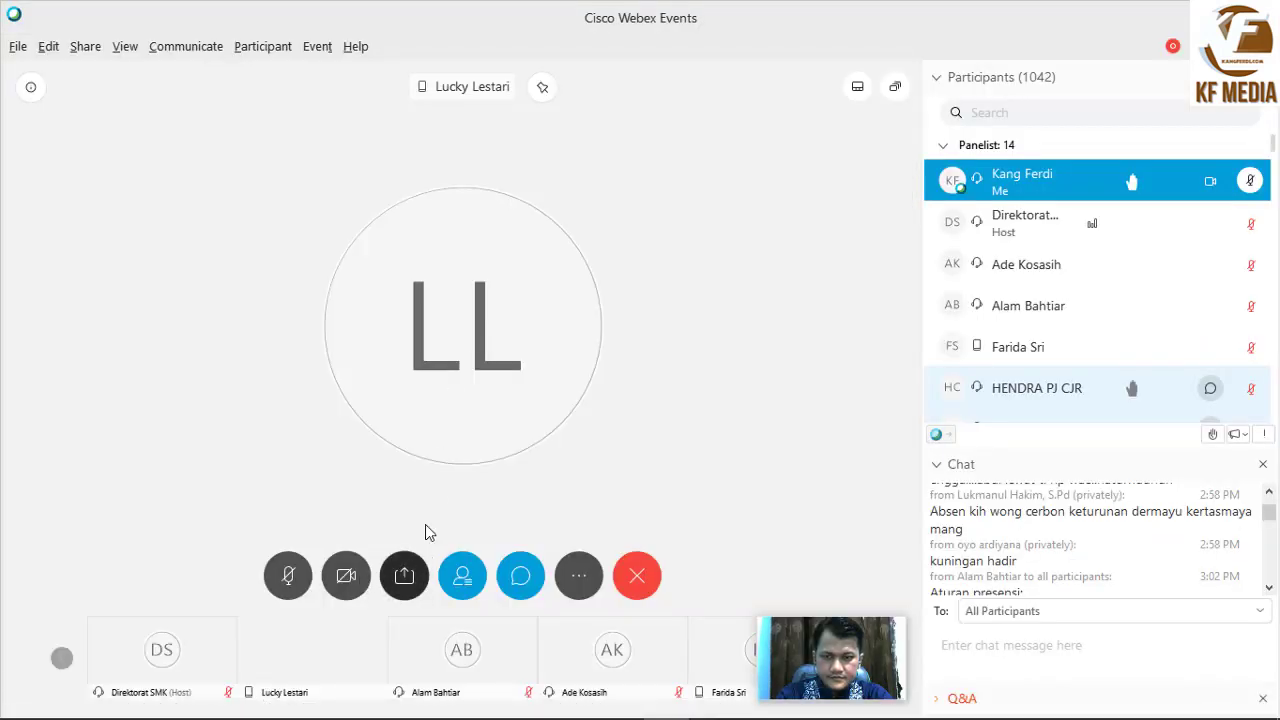
{"action": "left_click", "coordinate": [403, 575]}
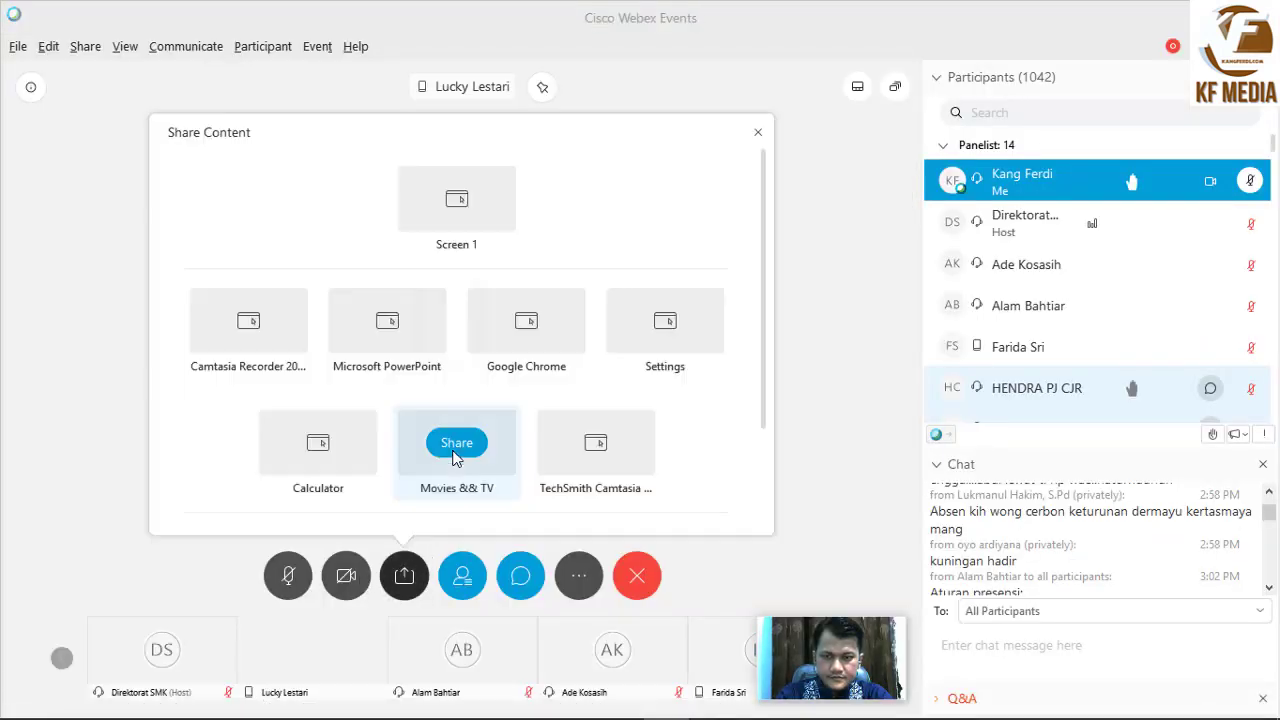
{"action": "left_click", "coordinate": [400, 320]}
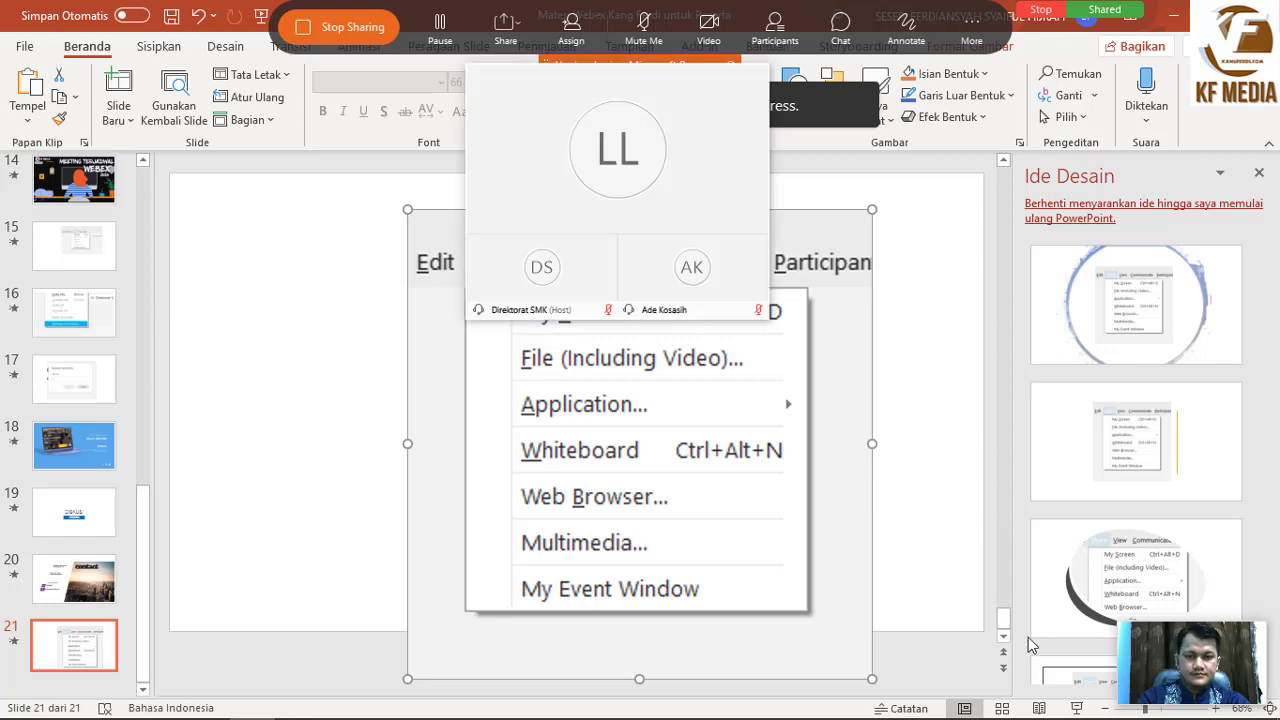
- Present slide 21 full screen, move the participant panel off the Share menu picture, then return to Webex
{"action": "left_click", "coordinate": [1076, 708]}
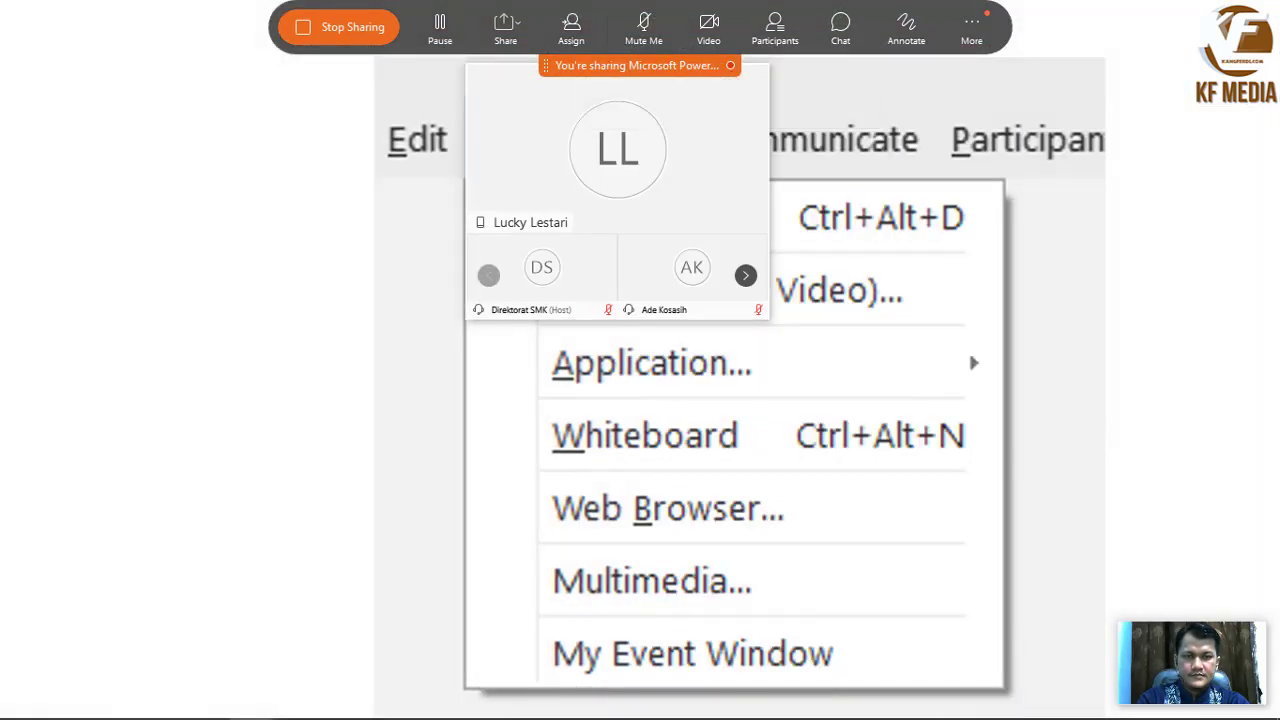
{"action": "mouse_move", "coordinate": [517, 80]}
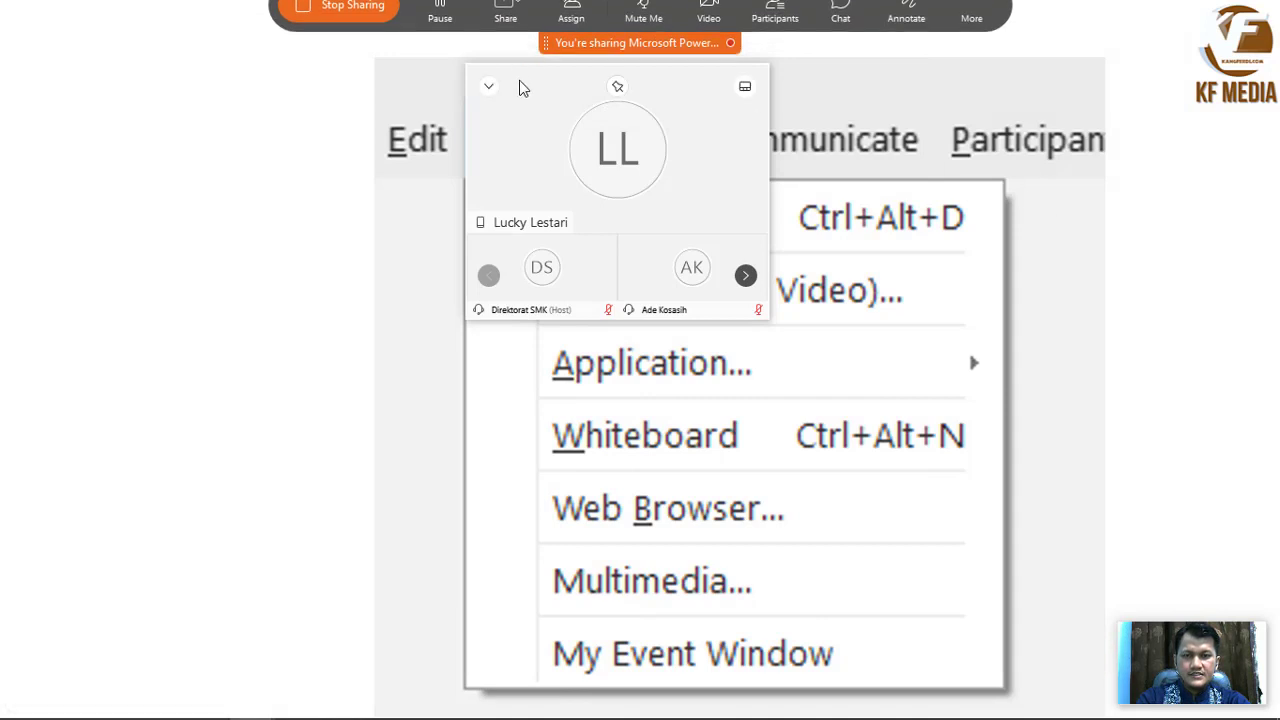
{"action": "left_click_drag", "start_coordinate": [505, 87], "coordinate": [168, 128]}
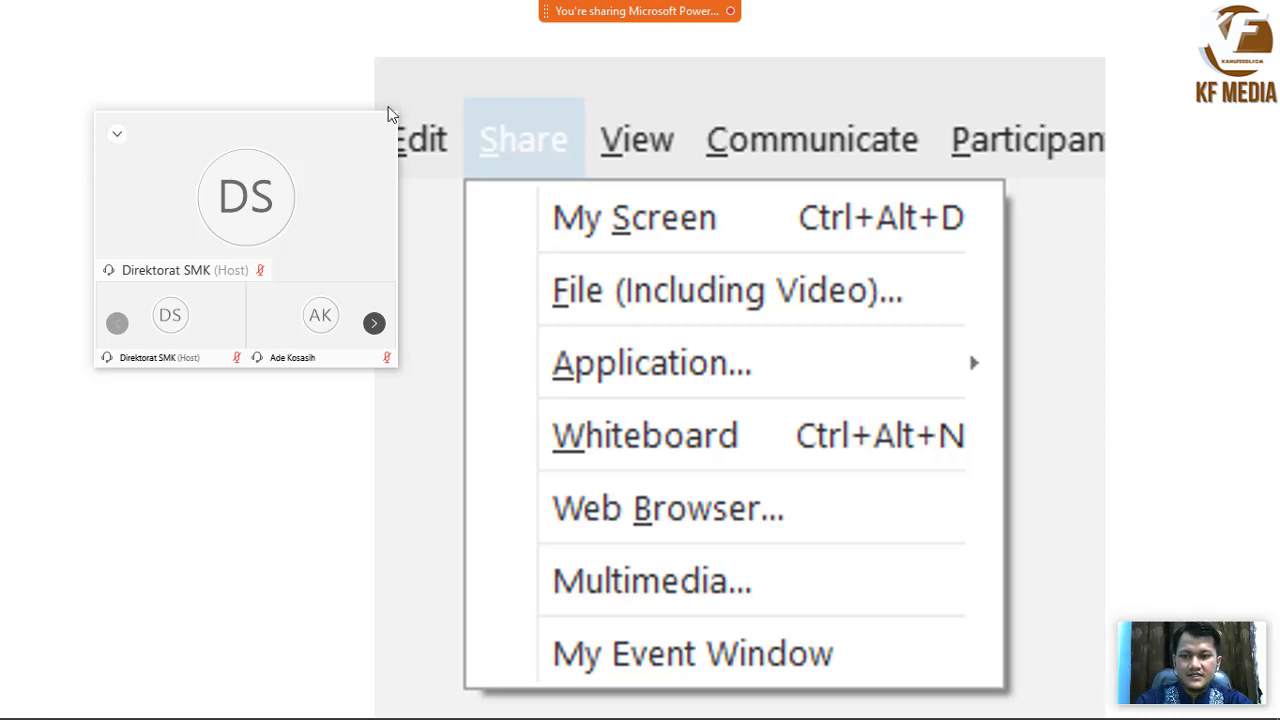
{"action": "mouse_move", "coordinate": [521, 24]}
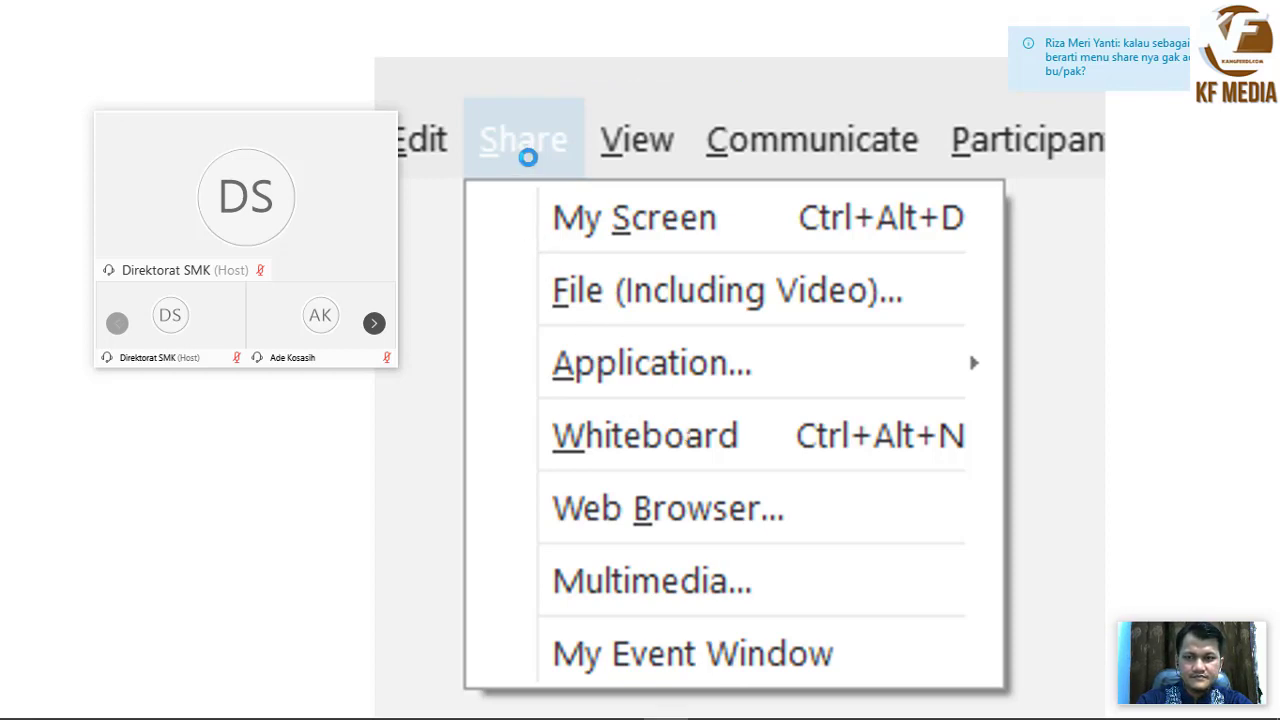
{"action": "key", "text": "alt+Tab"}
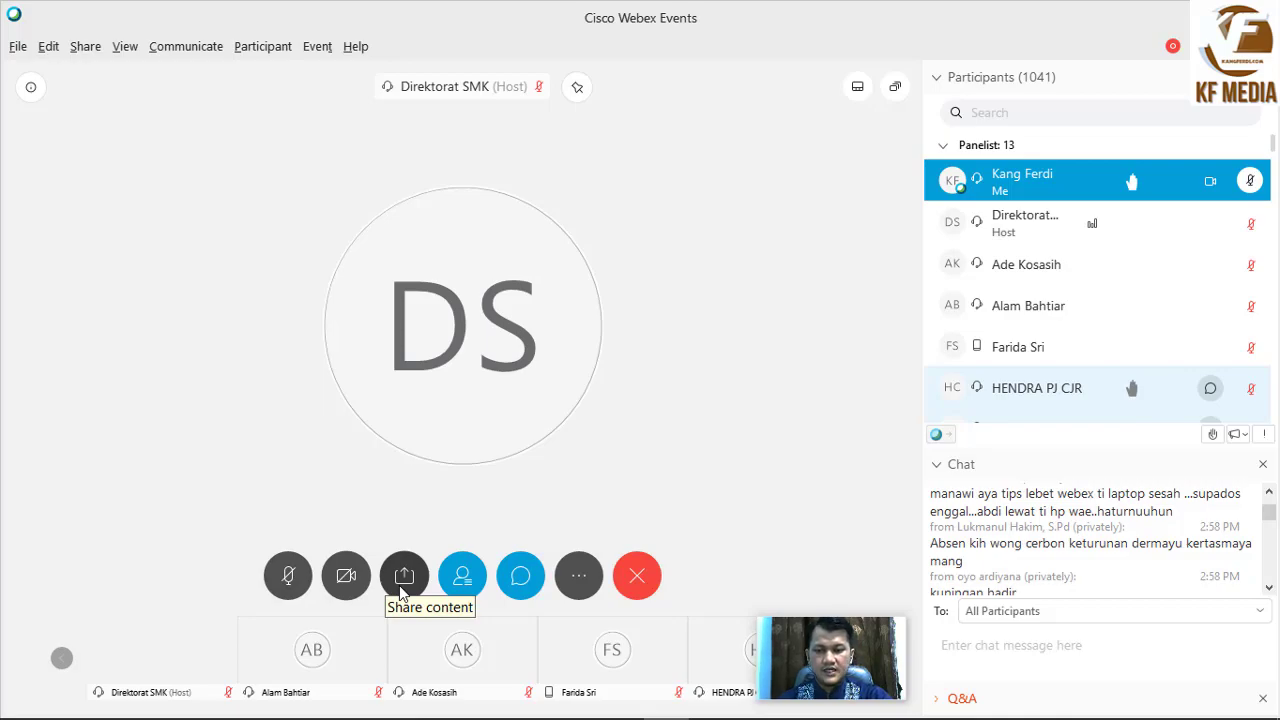
- Copy a Lightshot screenshot of the Webex Share content button area to the clipboard
{"action": "key", "text": "Print"}
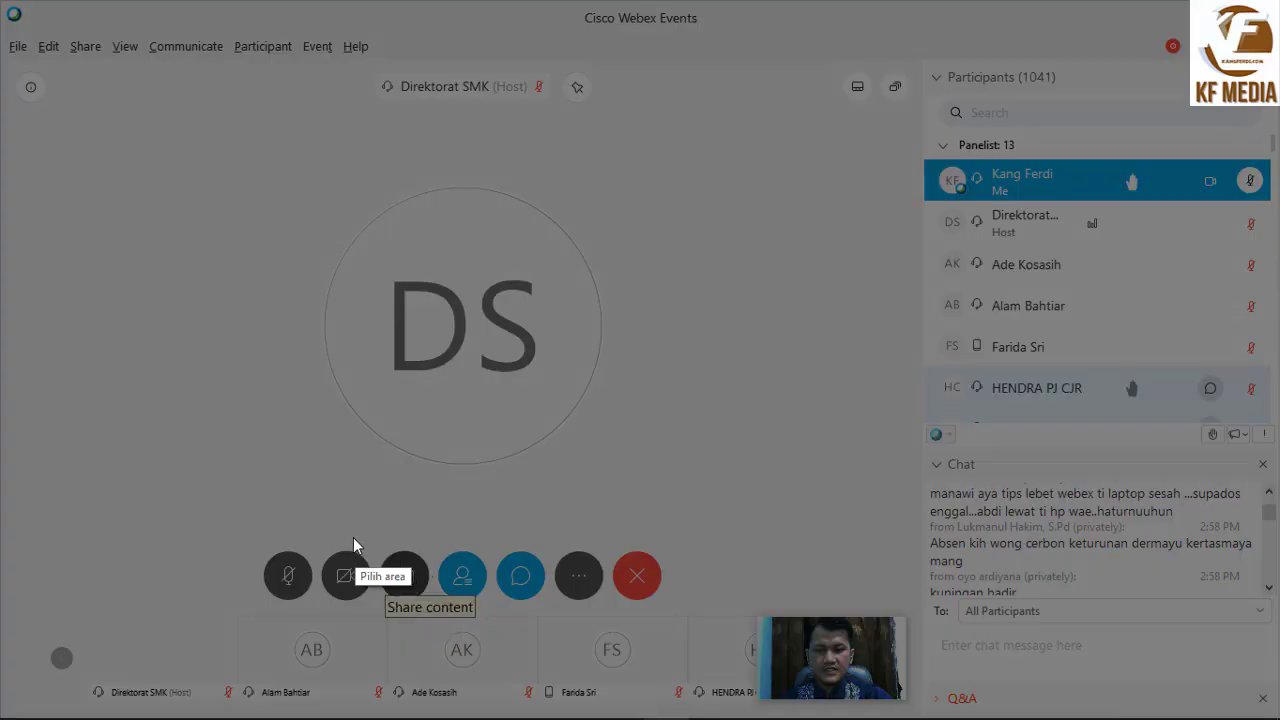
{"action": "left_click_drag", "start_coordinate": [341, 536], "coordinate": [445, 621]}
{"action": "left_click", "coordinate": [381, 634]}
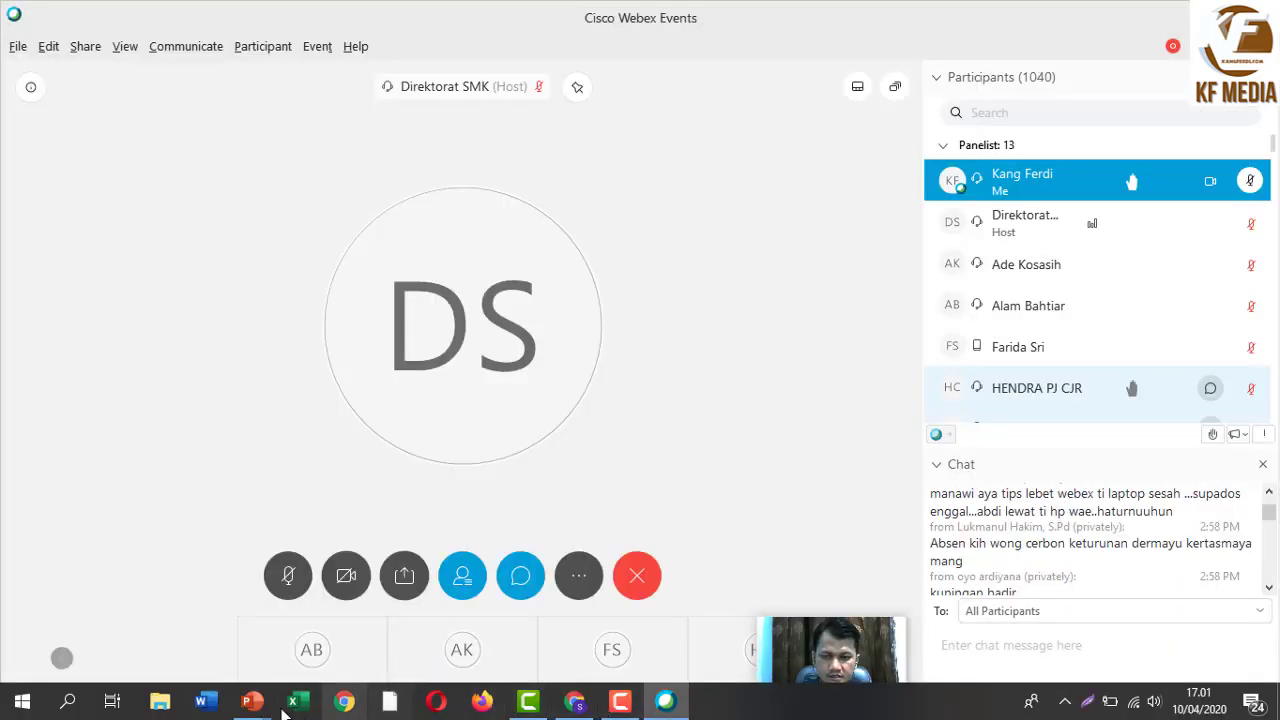
{"action": "mouse_move", "coordinate": [252, 702]}
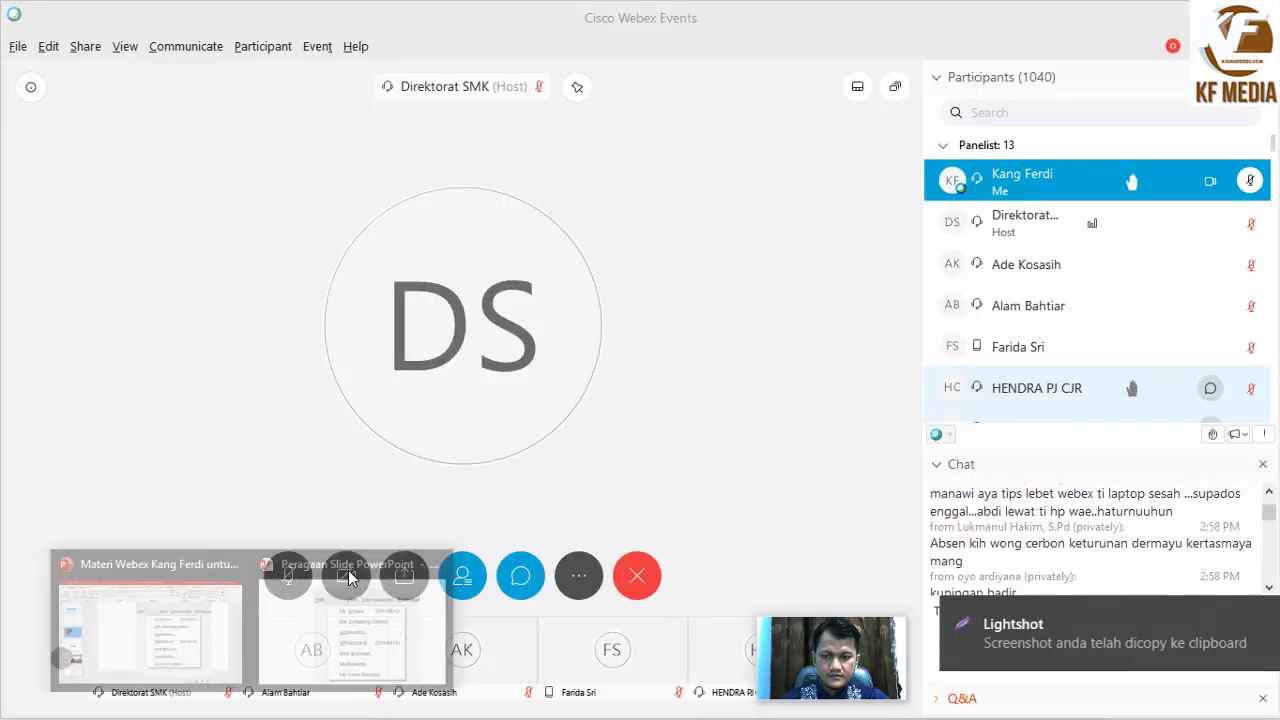
- End the slide show, add slide 22 with the Share content screenshot pasted and enlarged, then reselect slide 21
{"action": "left_click", "coordinate": [296, 630]}
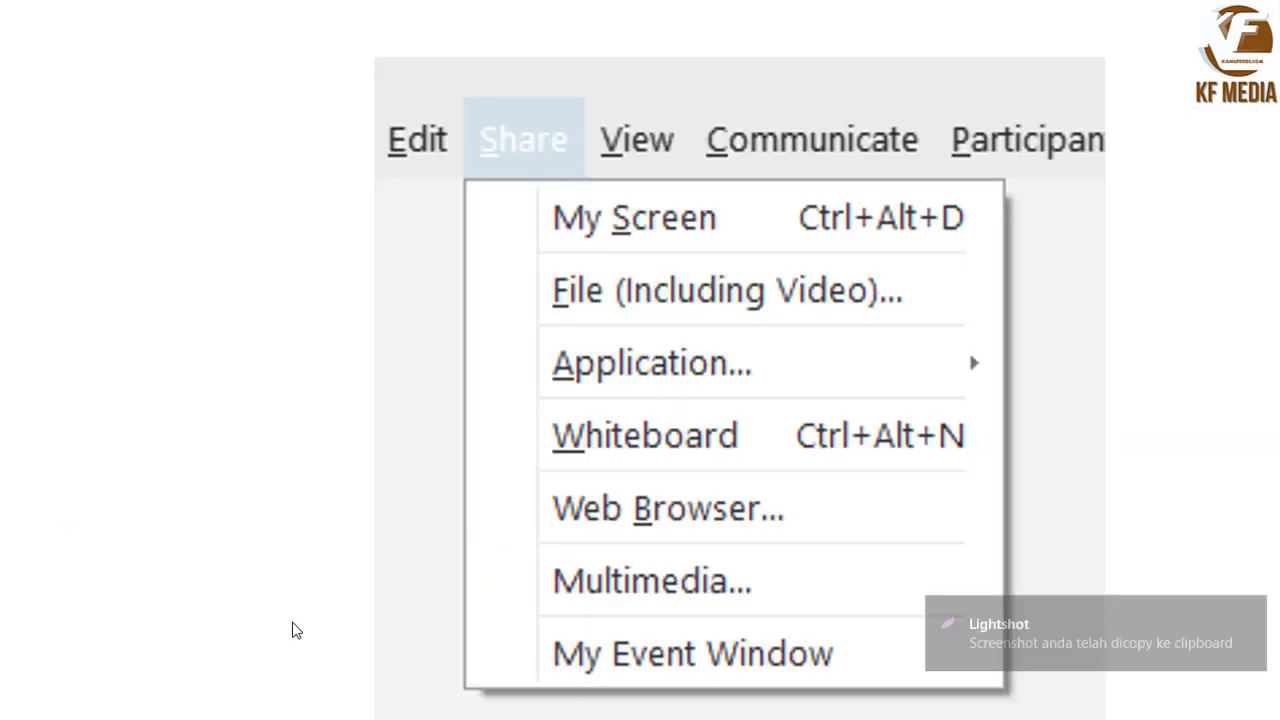
{"action": "key", "text": "Escape"}
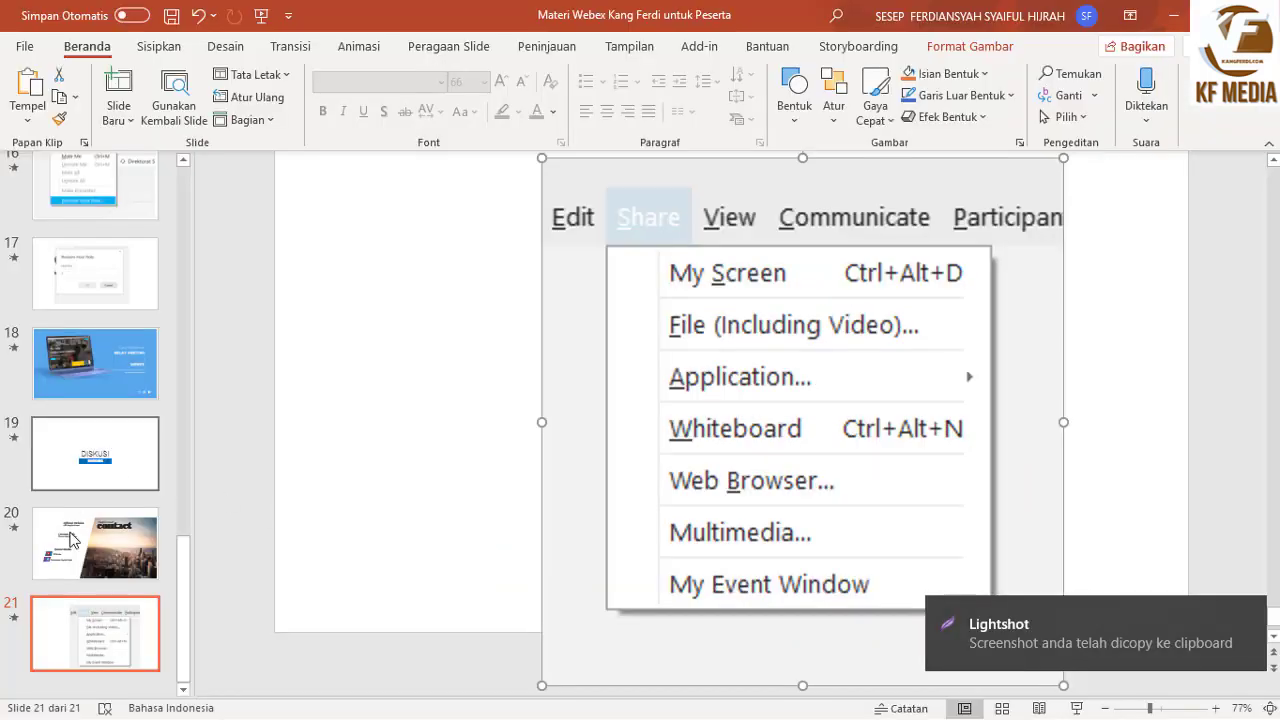
{"action": "left_click", "coordinate": [105, 682]}
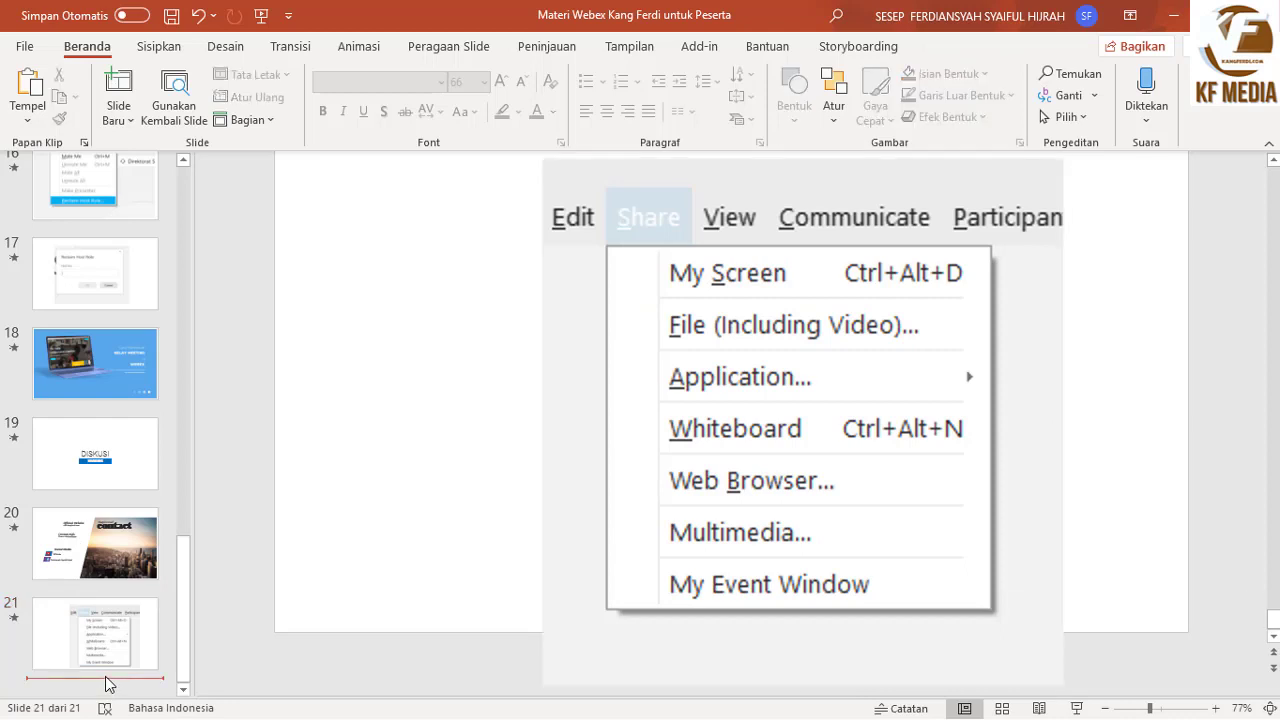
{"action": "key", "text": "Return"}
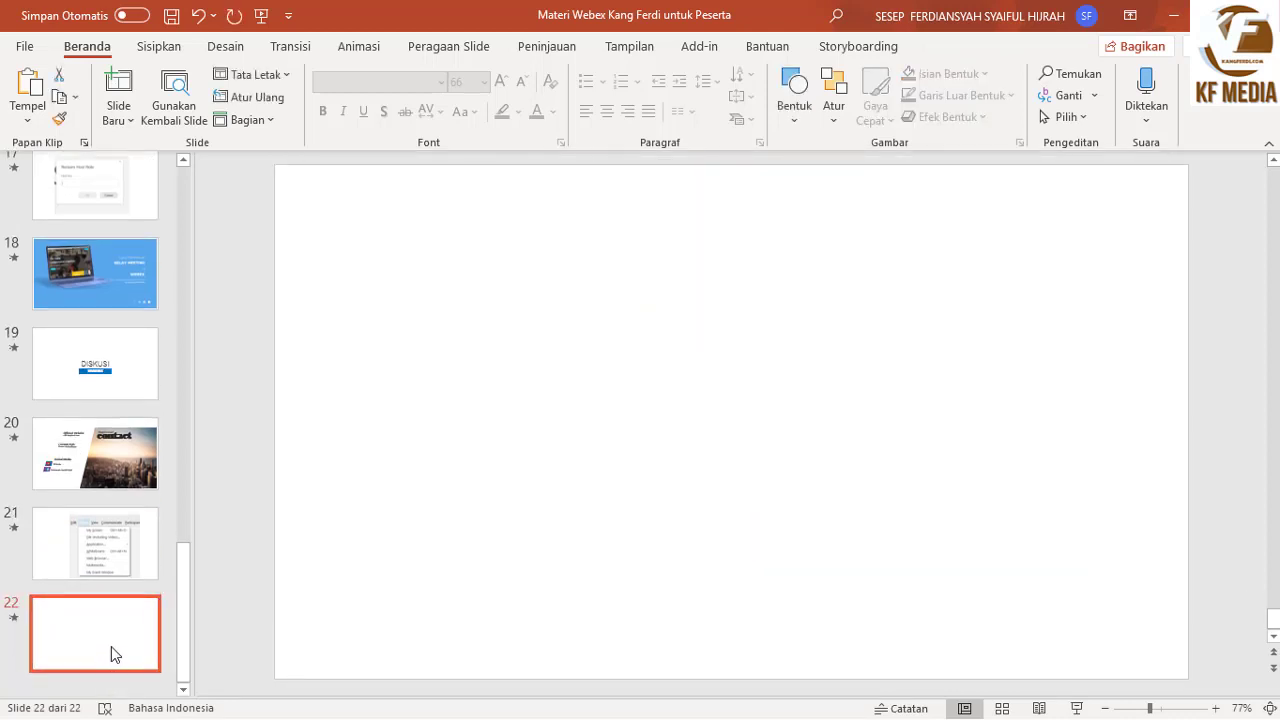
{"action": "key", "text": "ctrl+v"}
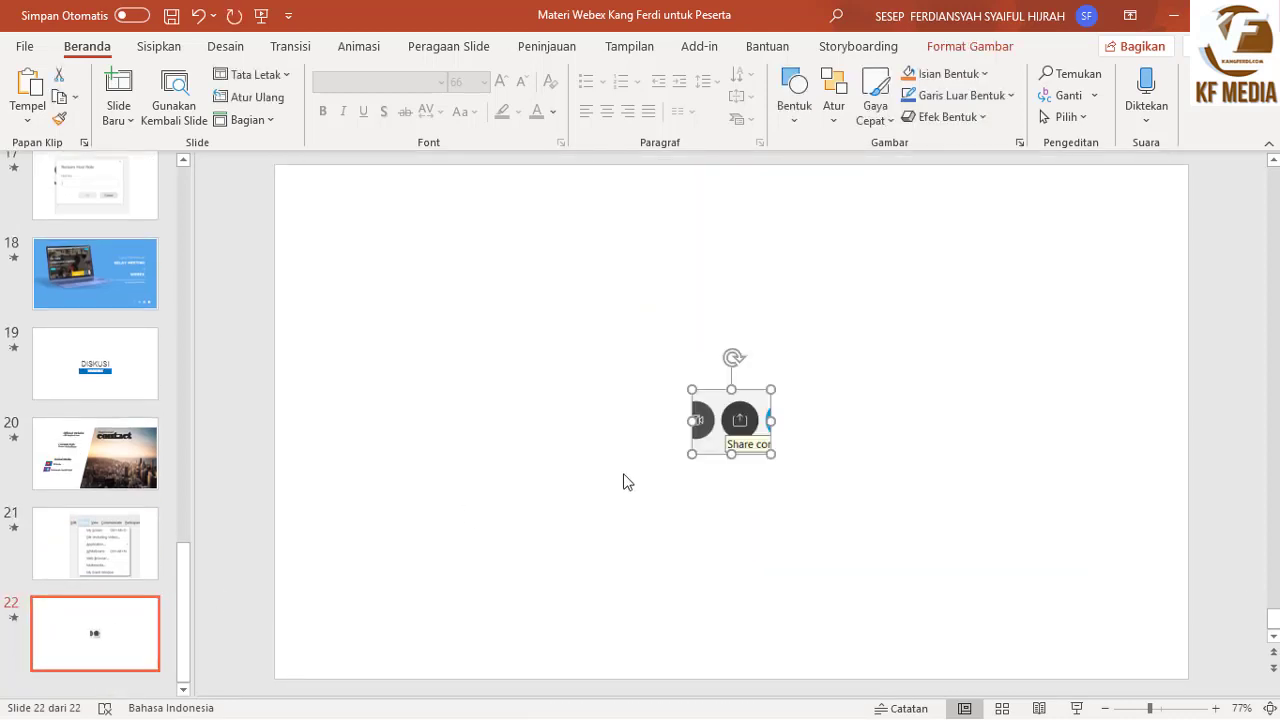
{"action": "left_click_drag", "start_coordinate": [776, 389], "coordinate": [992, 210]}
{"action": "left_click_drag", "start_coordinate": [900, 312], "coordinate": [871, 374]}
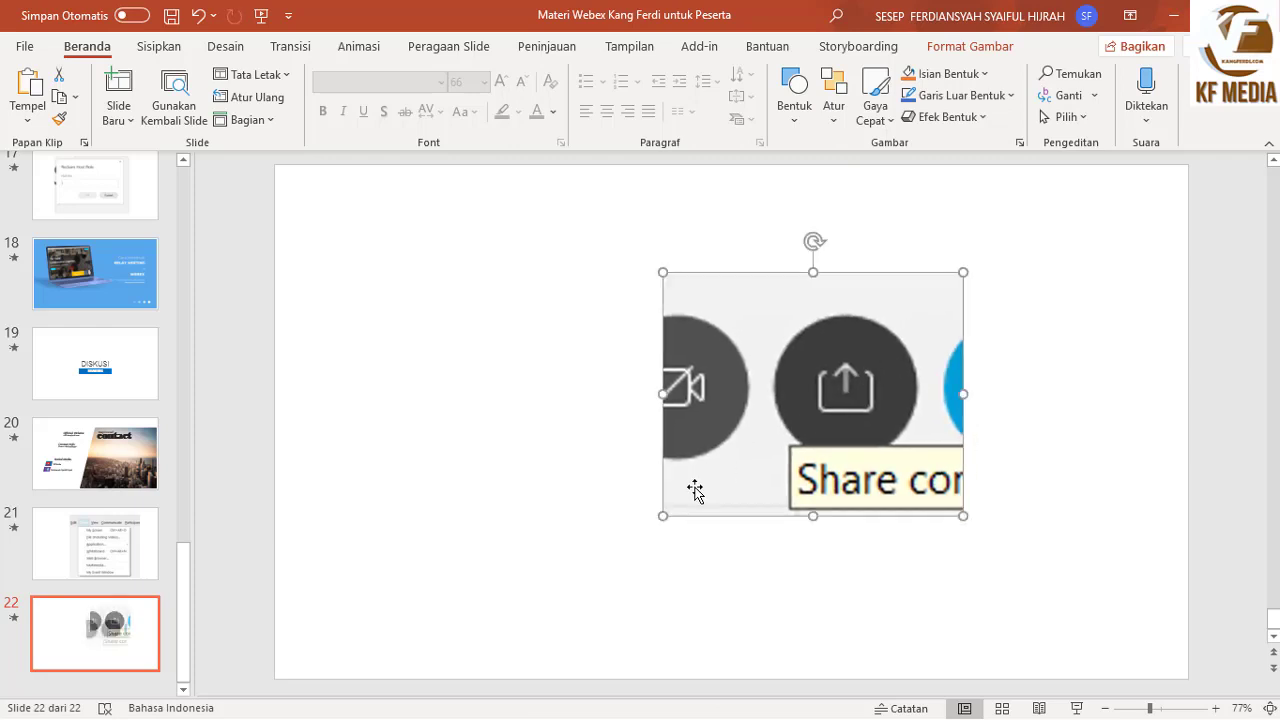
{"action": "left_click_drag", "start_coordinate": [663, 516], "coordinate": [545, 610]}
{"action": "left_click", "coordinate": [52, 560]}
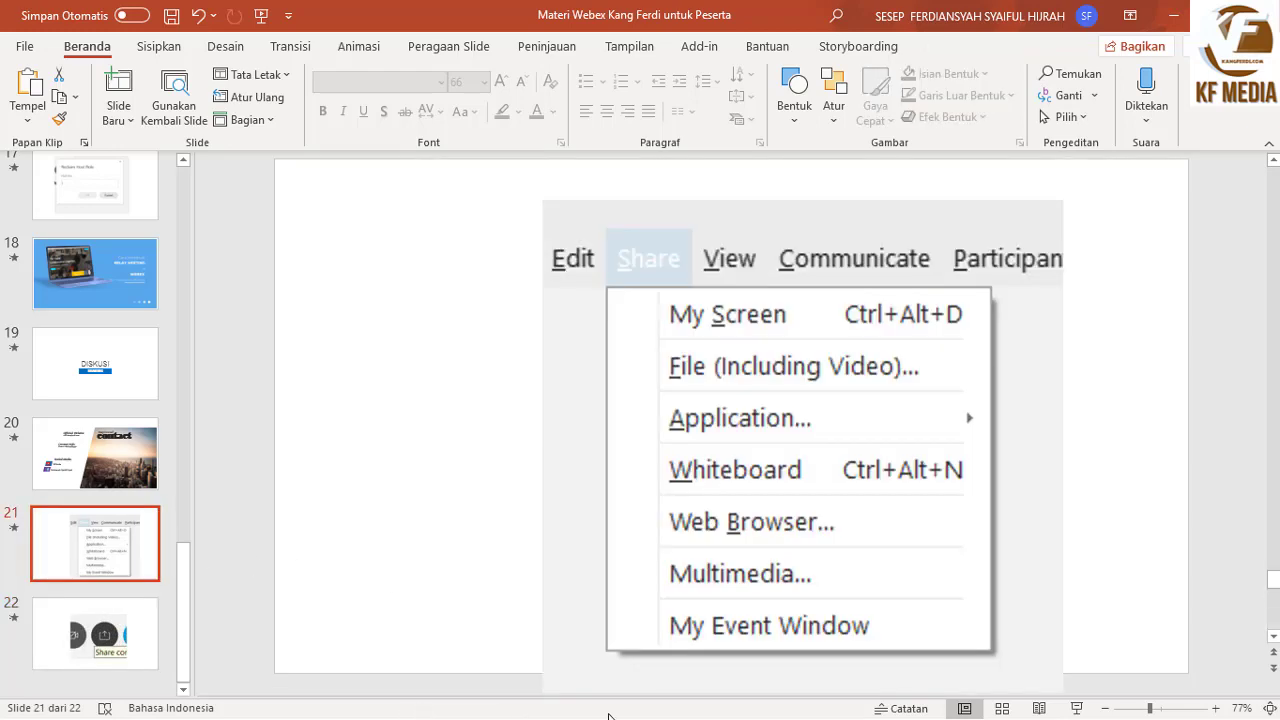
{"action": "key", "text": "super"}
- Share the PowerPoint window in Webex again and start the slide show from slide 21
{"action": "left_click", "coordinate": [666, 700]}
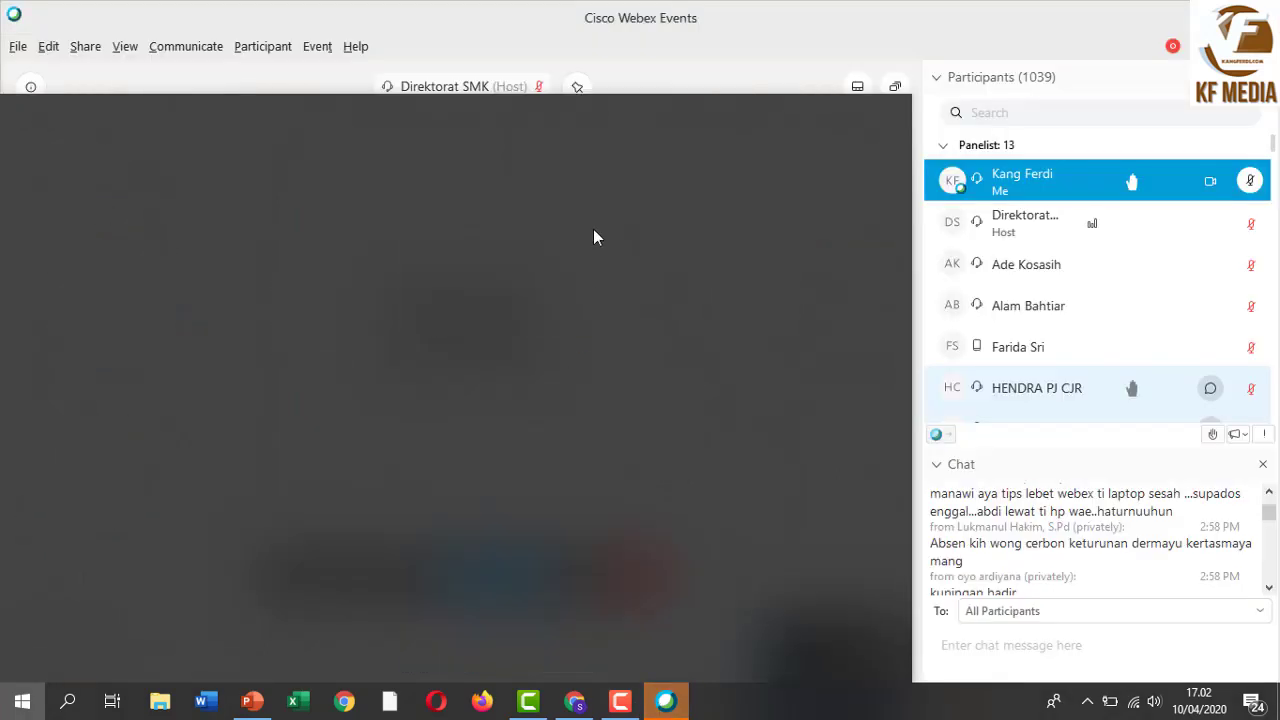
{"action": "left_click", "coordinate": [405, 580]}
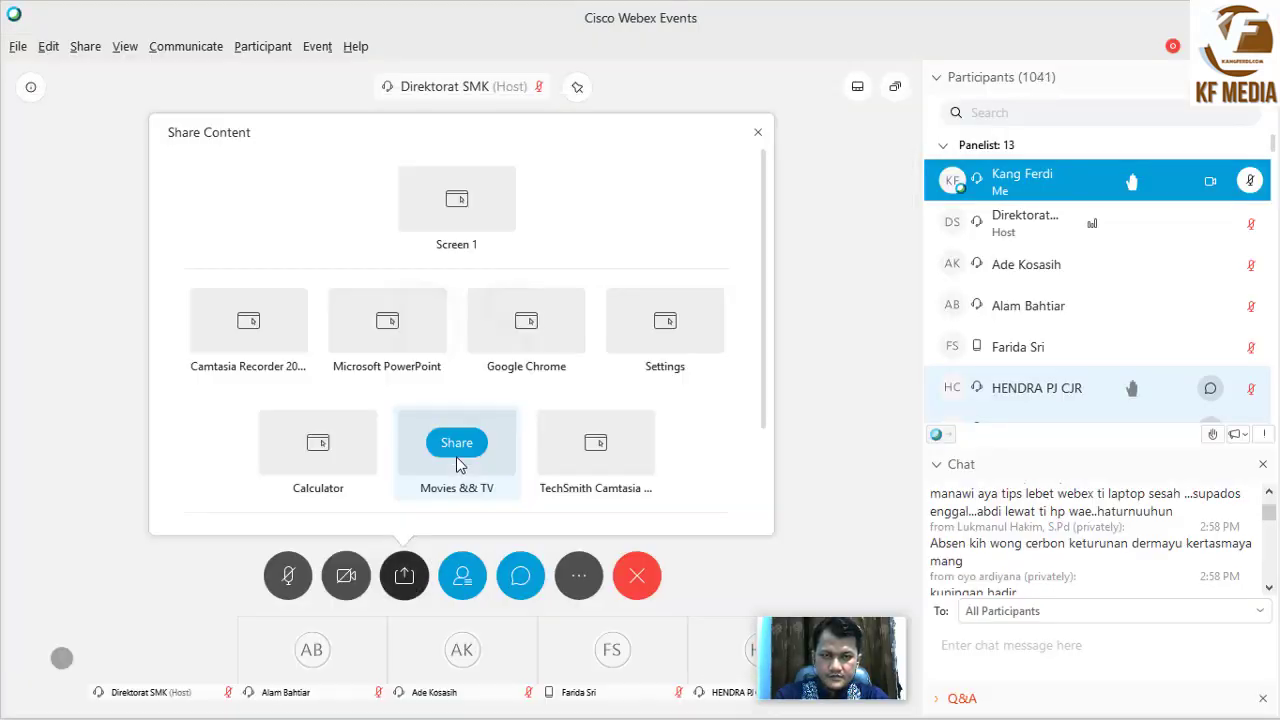
{"action": "left_click", "coordinate": [394, 335]}
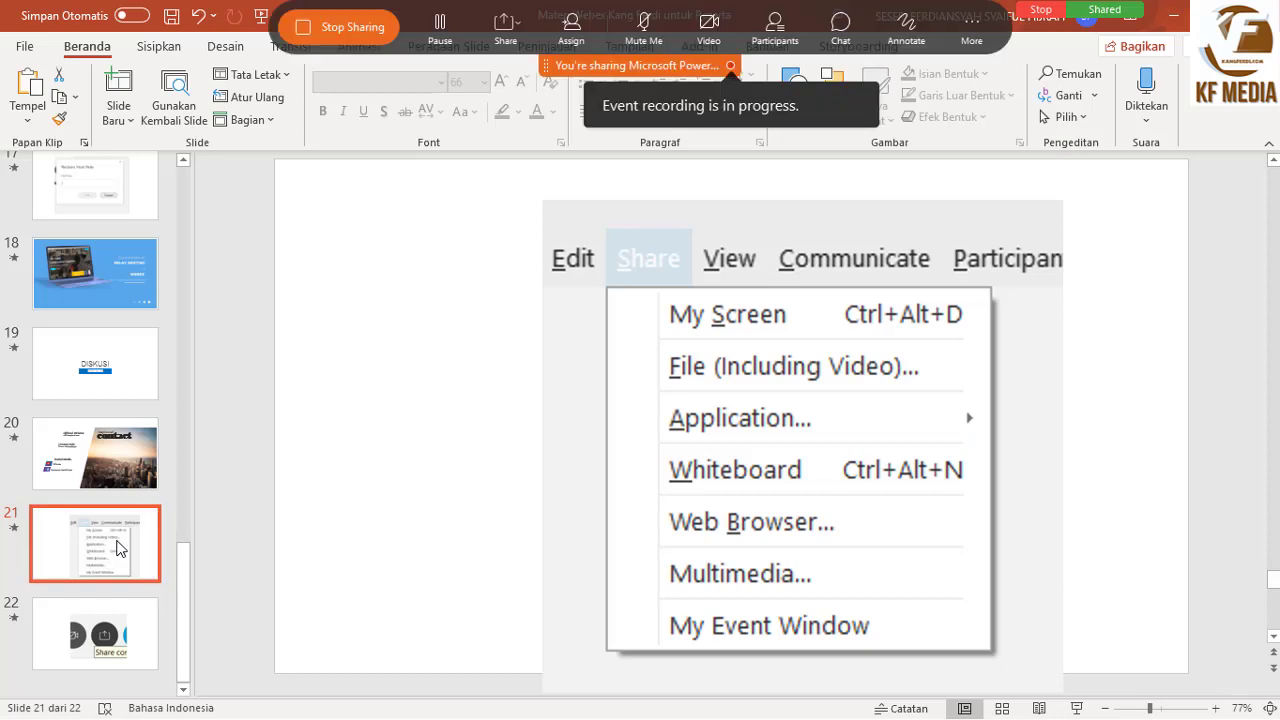
{"action": "left_click", "coordinate": [1076, 708]}
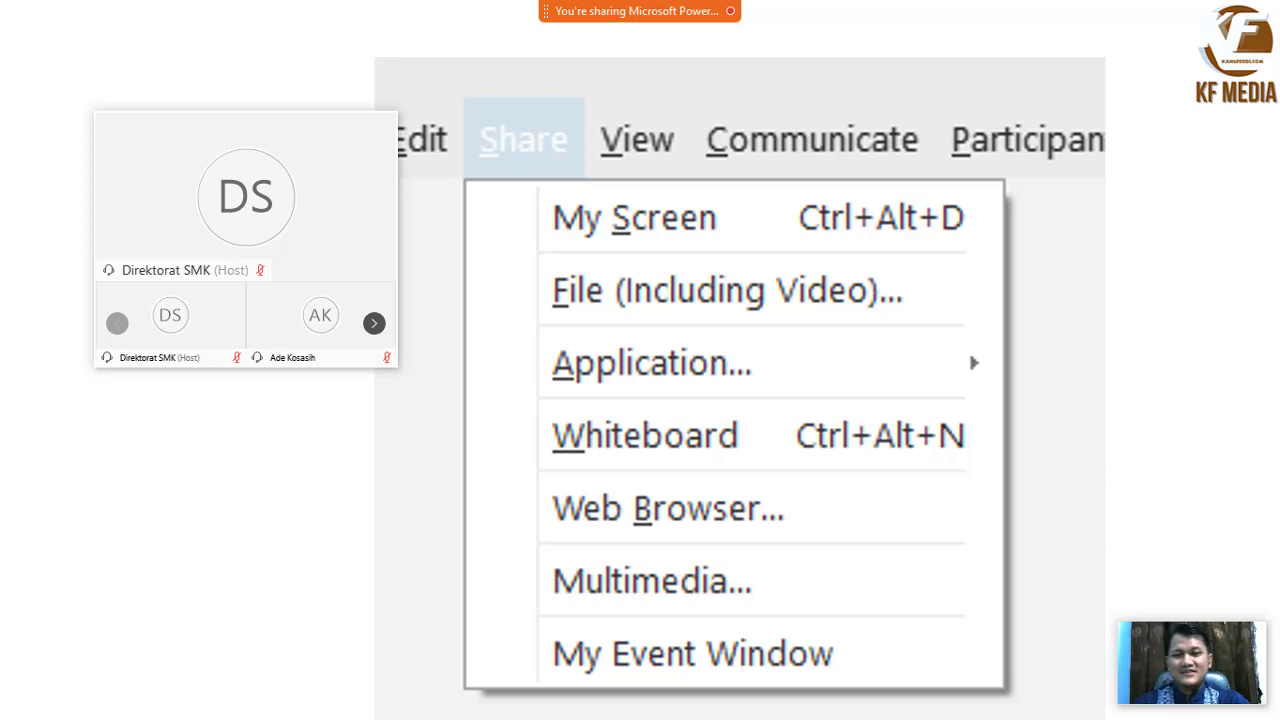
- Advance the shared slide show to the contact slide with the YouTube and Facebook icons
{"action": "mouse_move", "coordinate": [530, 33]}
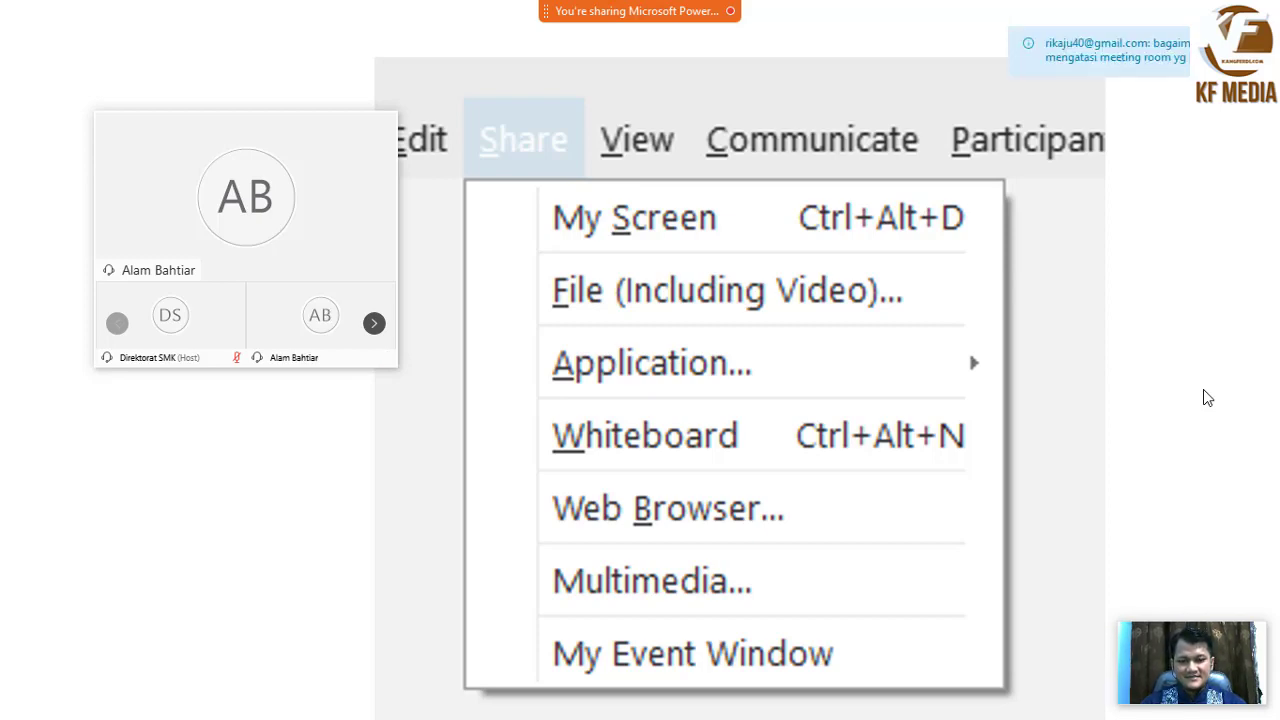
{"action": "key", "text": "Right"}
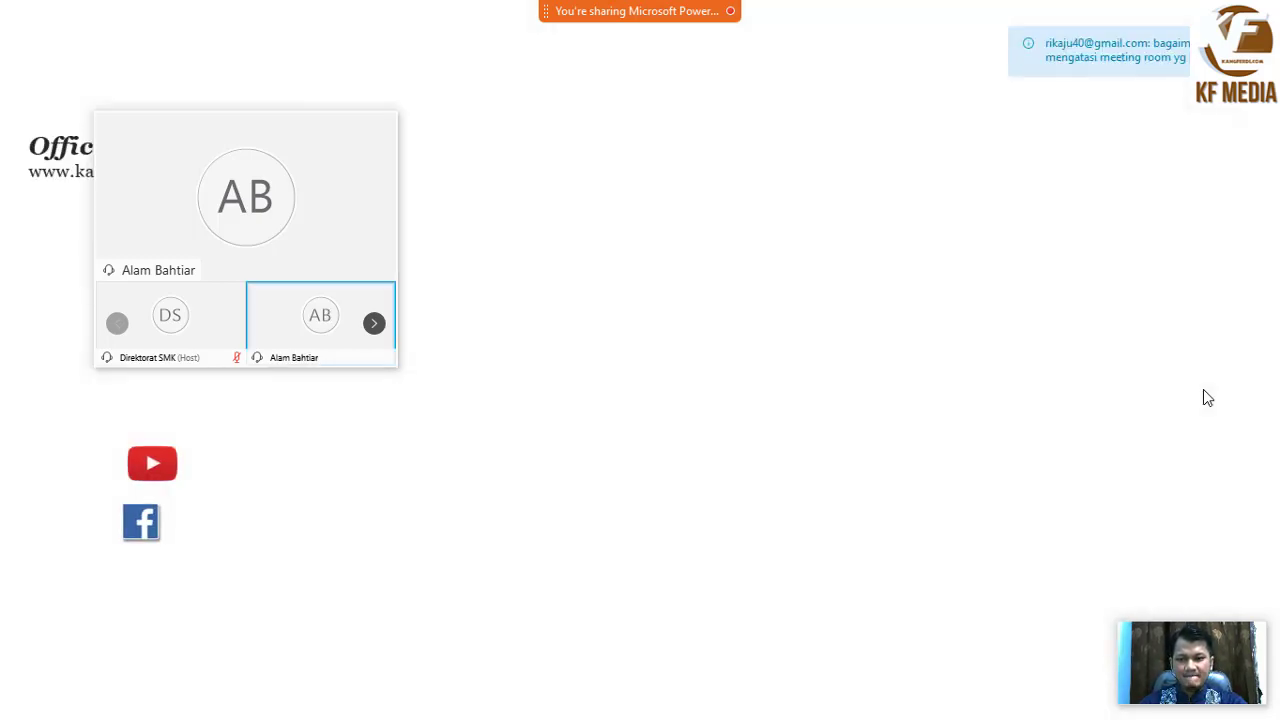
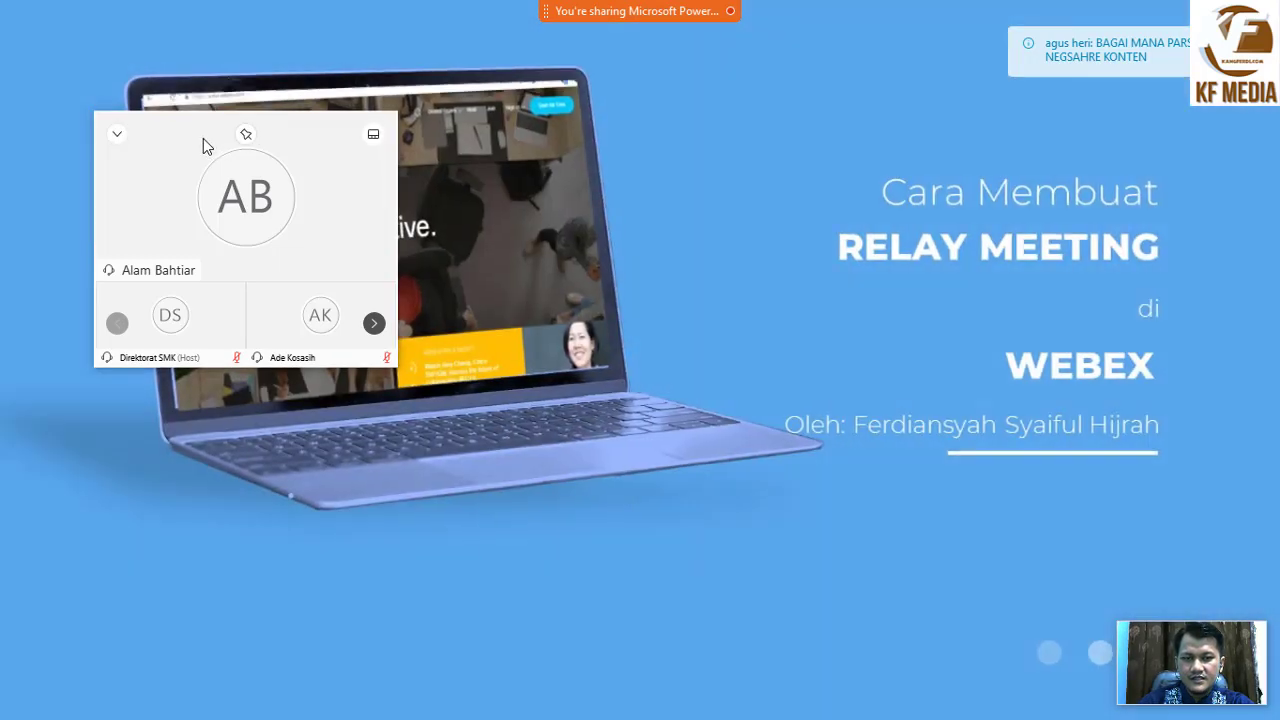
- Move the floating participant panel below the laptop image and return to the Webex meeting window
{"action": "left_click_drag", "start_coordinate": [203, 138], "coordinate": [331, 395]}
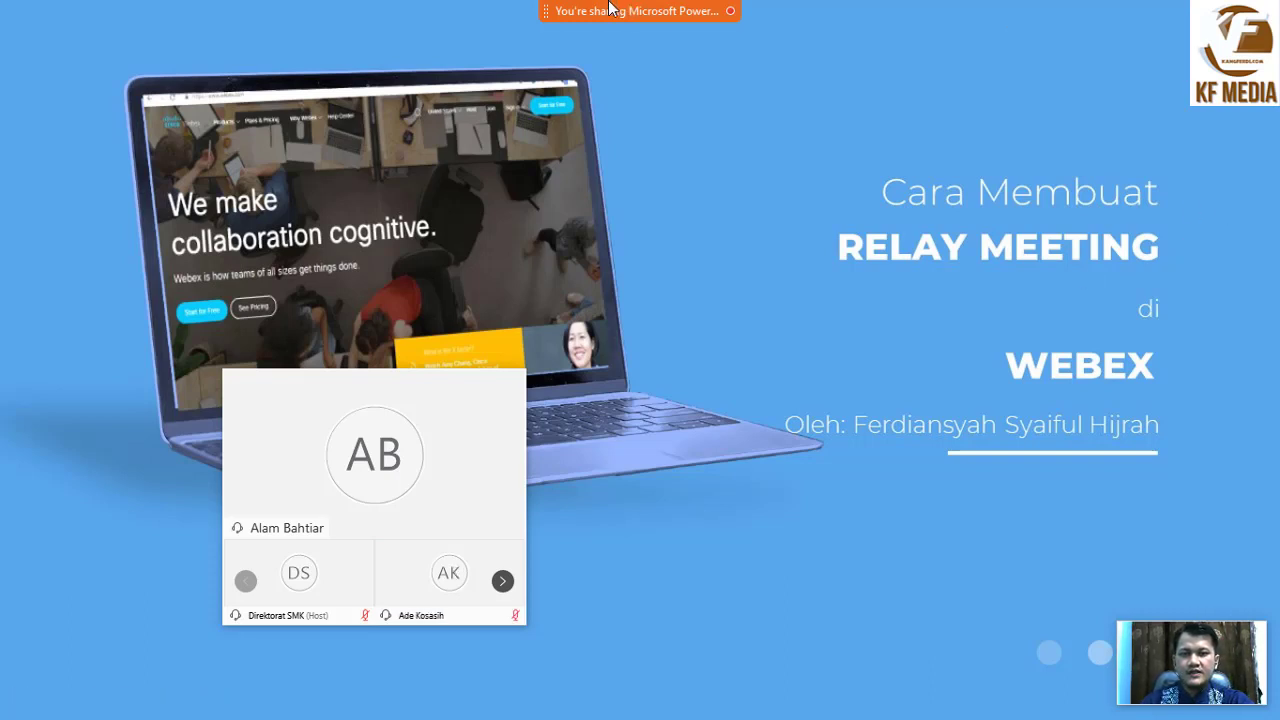
{"action": "mouse_move", "coordinate": [610, 8]}
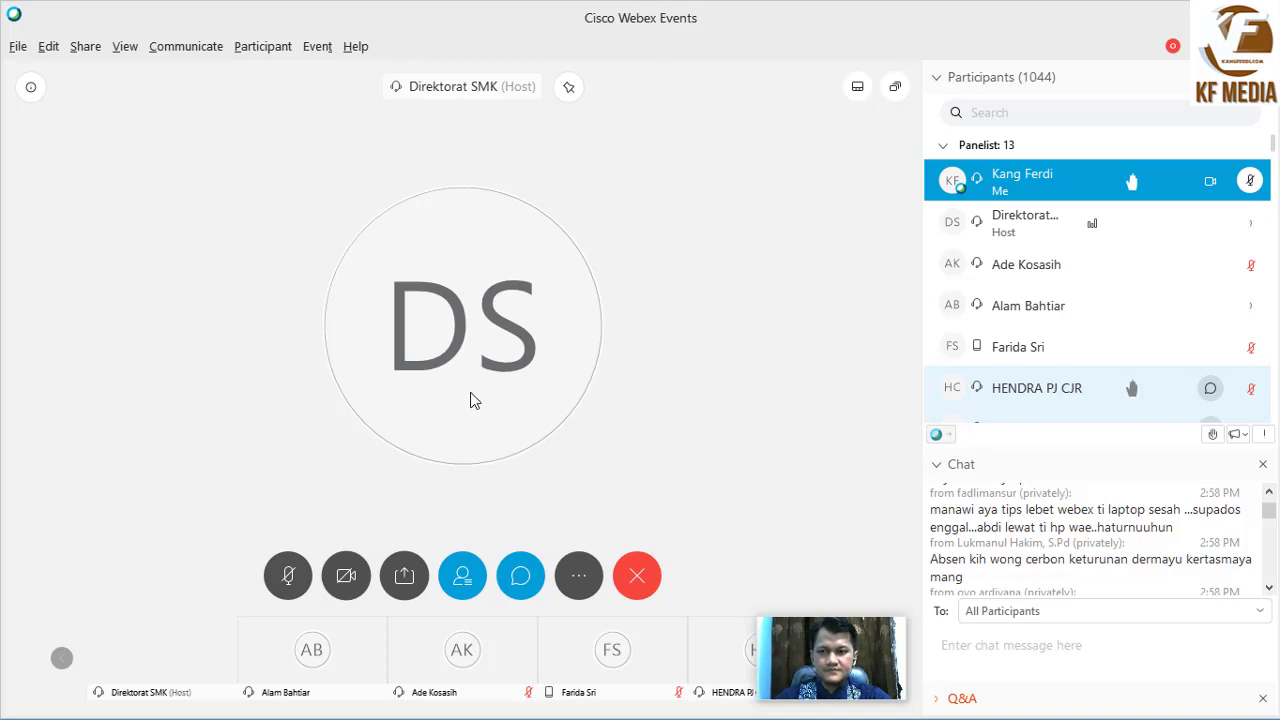
- Share the Google Chrome window, which shows the Webex relay meeting YouTube video
{"action": "left_click", "coordinate": [405, 585]}
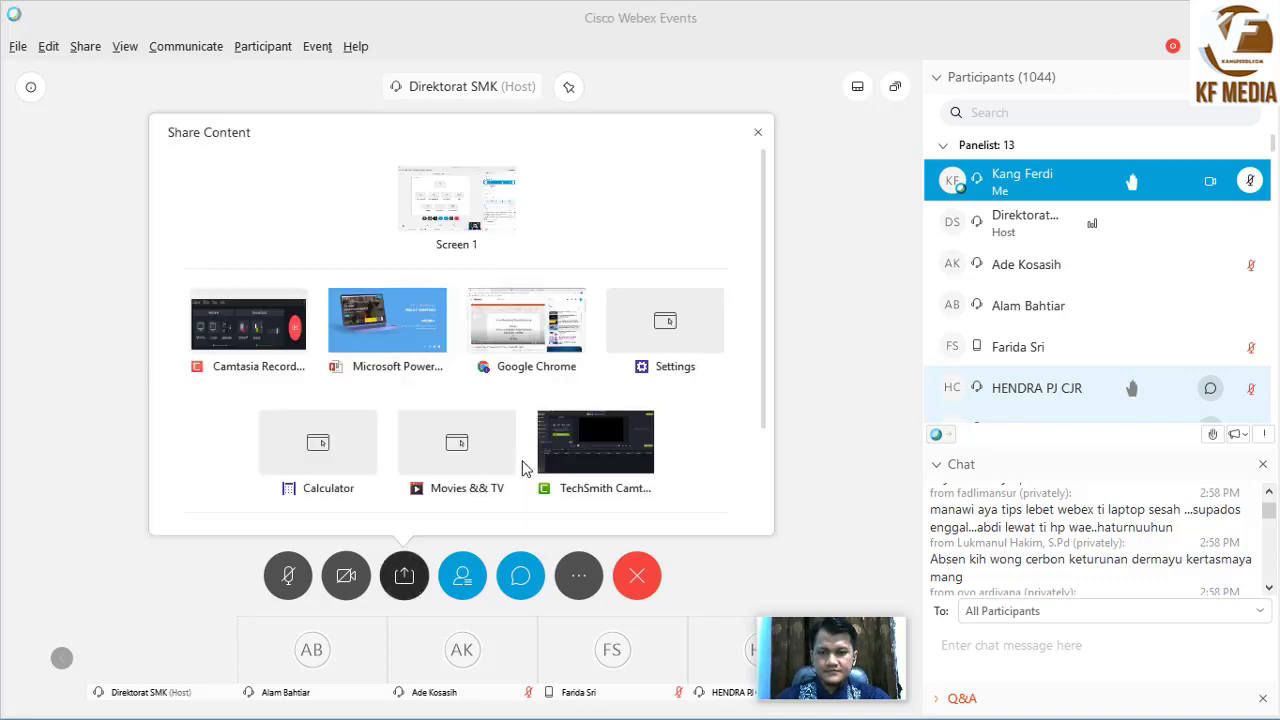
{"action": "mouse_move", "coordinate": [530, 342]}
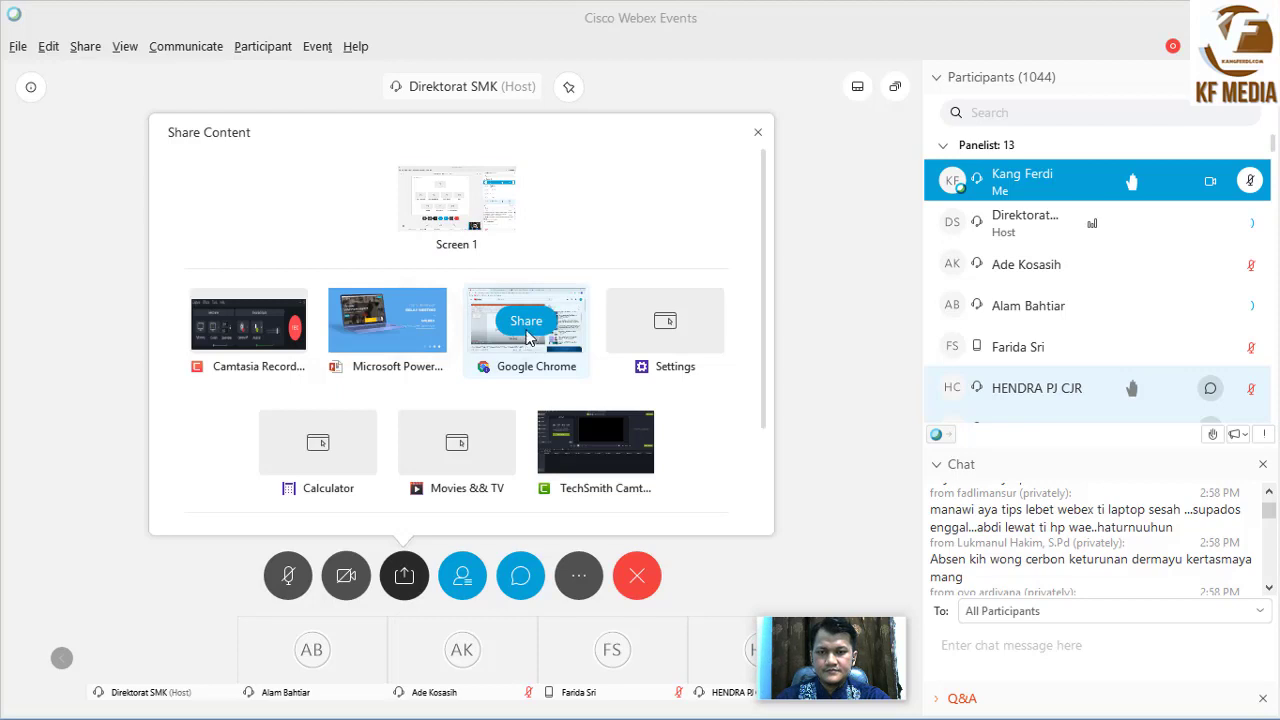
{"action": "left_click", "coordinate": [548, 318]}
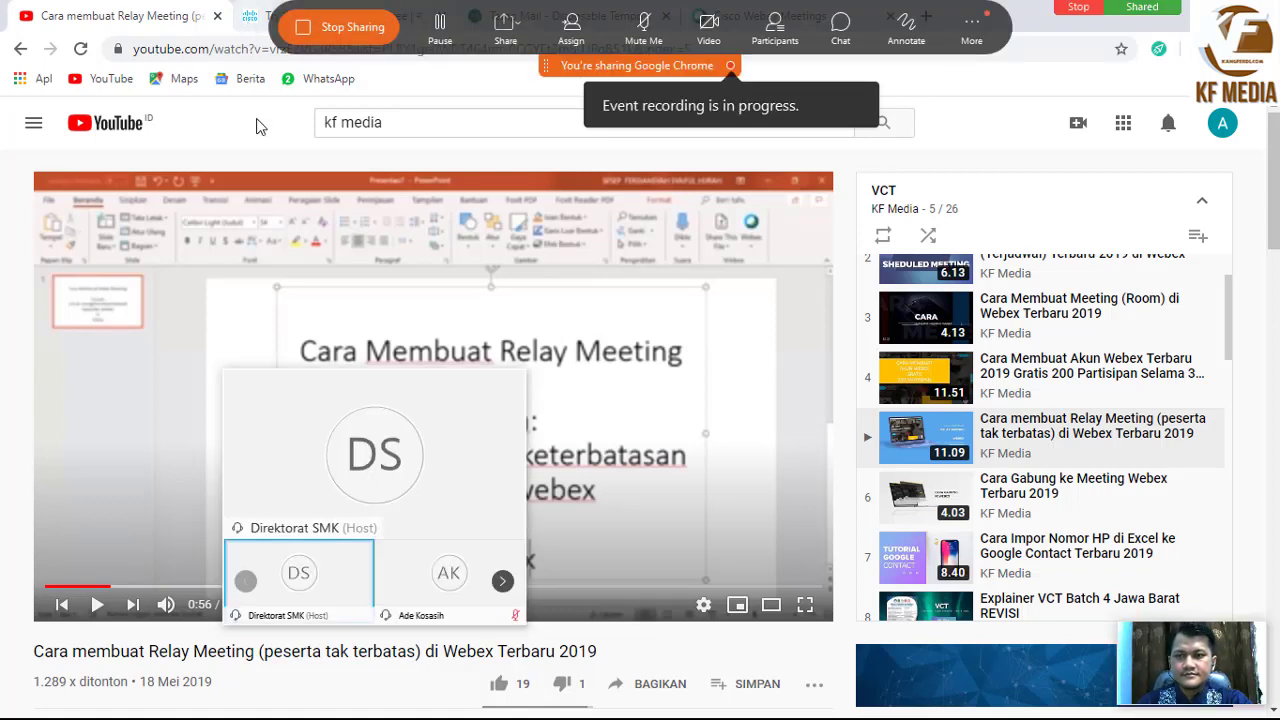
- On Chrome's Webex account-ready tab, go to webex.com
{"action": "left_click", "coordinate": [249, 27]}
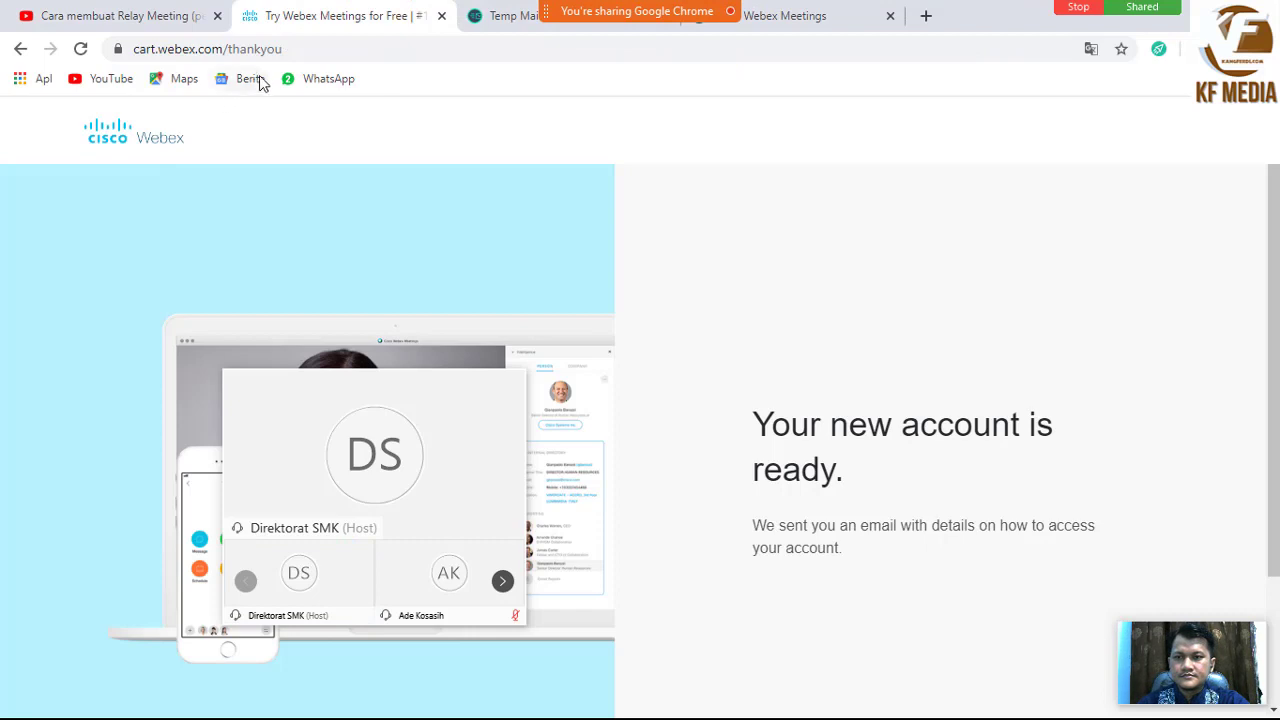
{"action": "left_click", "coordinate": [298, 48]}
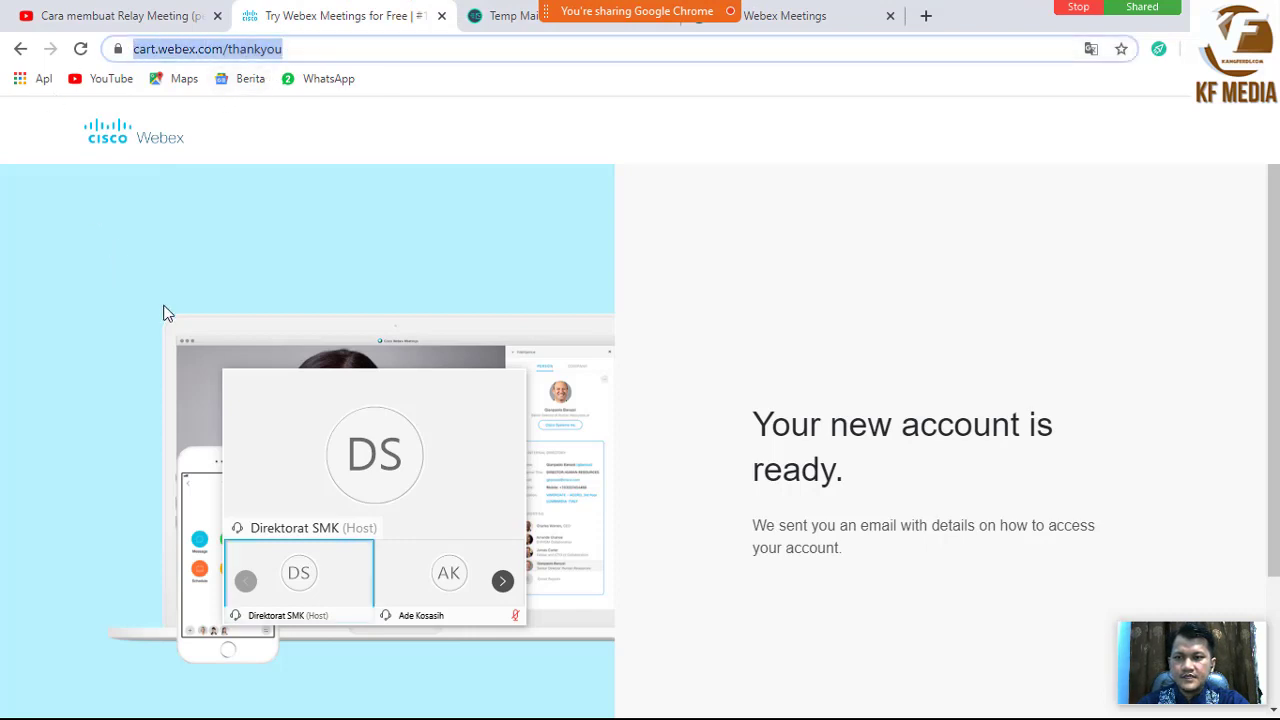
{"action": "type", "text": "web"}
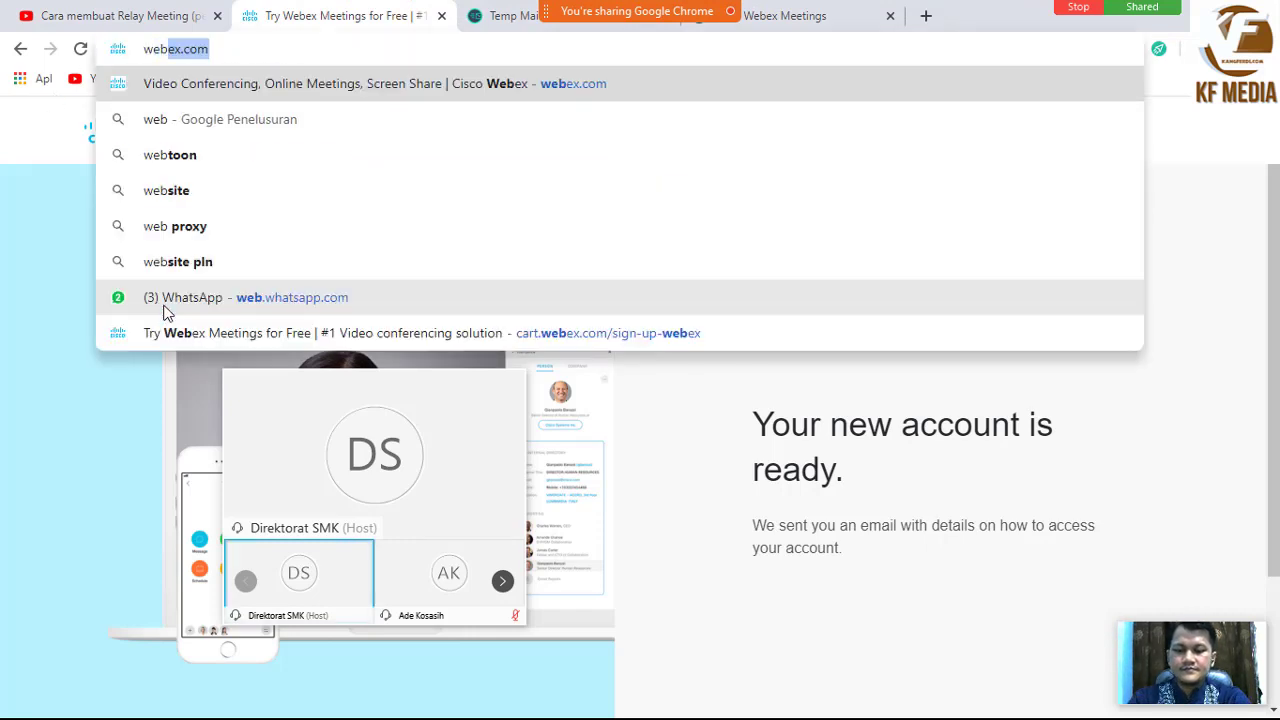
{"action": "type", "text": "x"}
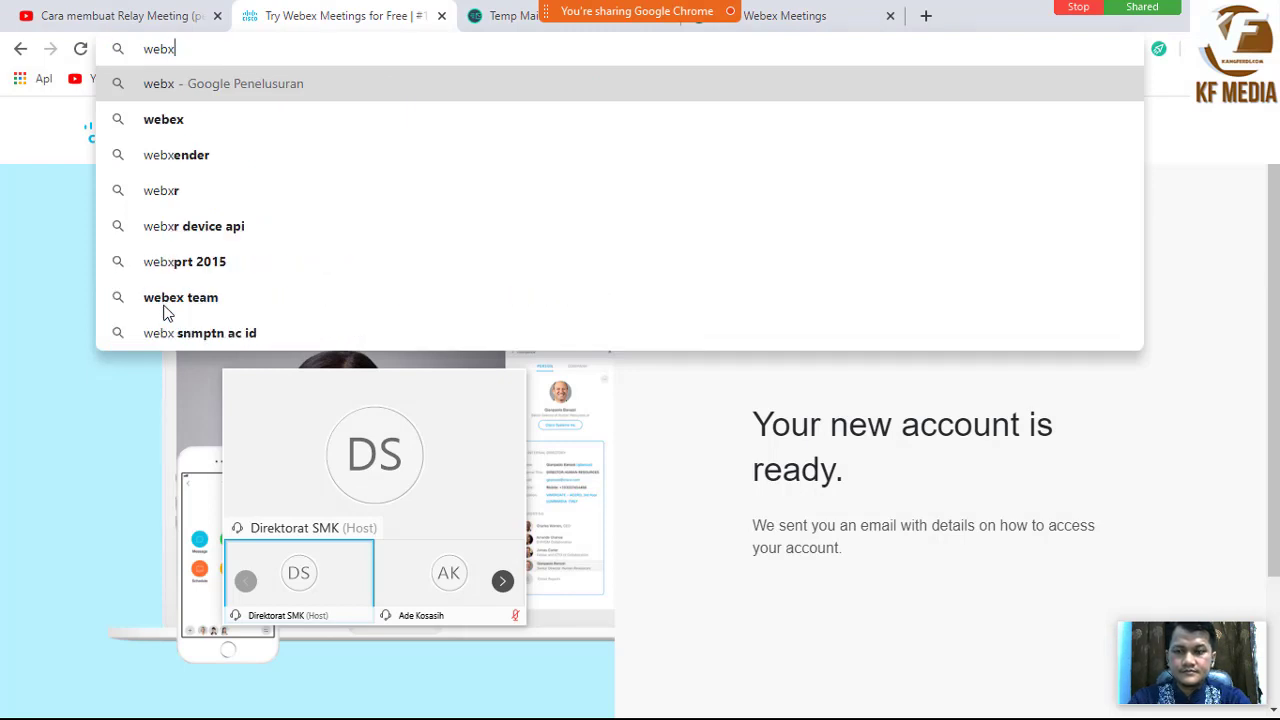
{"action": "key", "text": "BackSpace"}
{"action": "type", "text": "ex.com"}
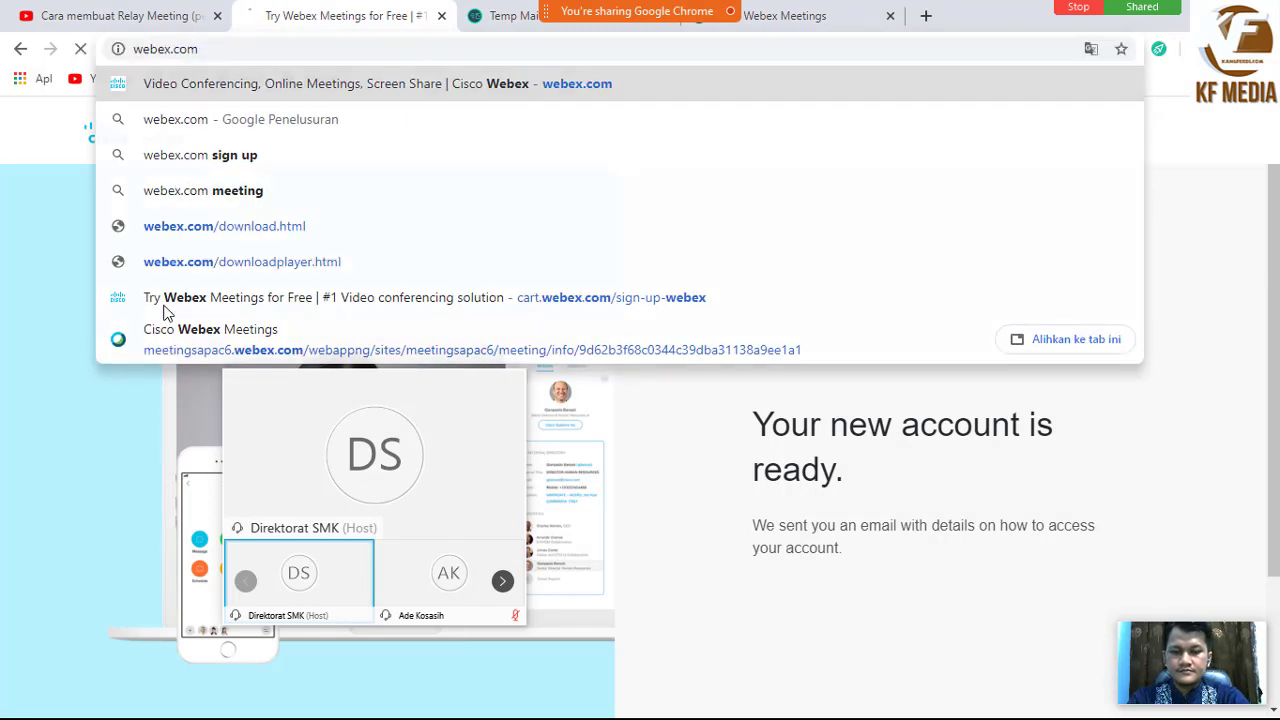
{"action": "key", "text": "Return"}
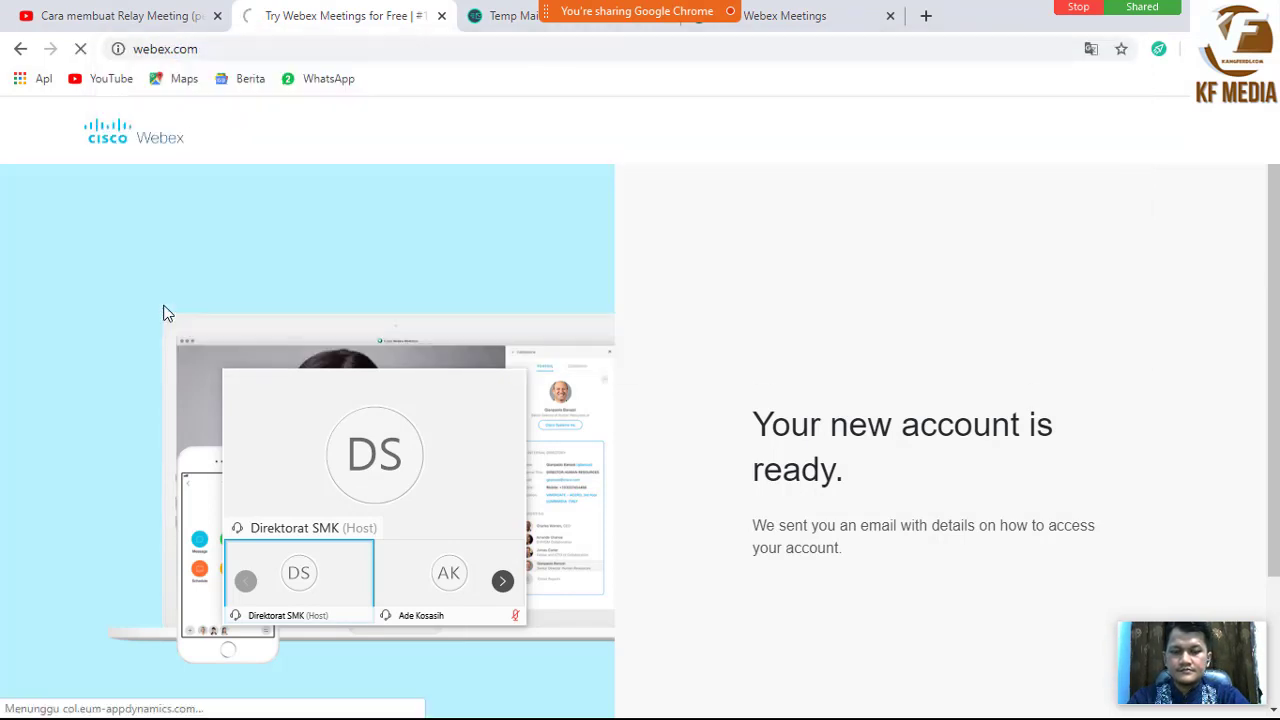